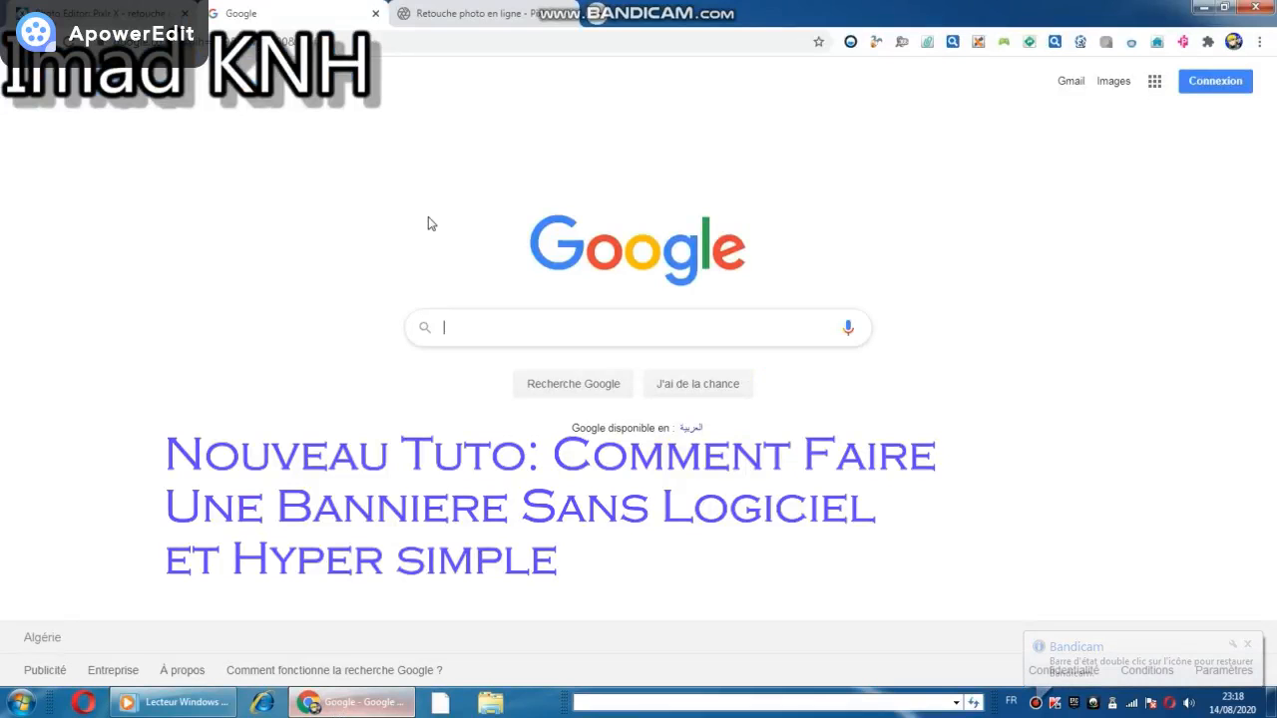
click(502, 9)
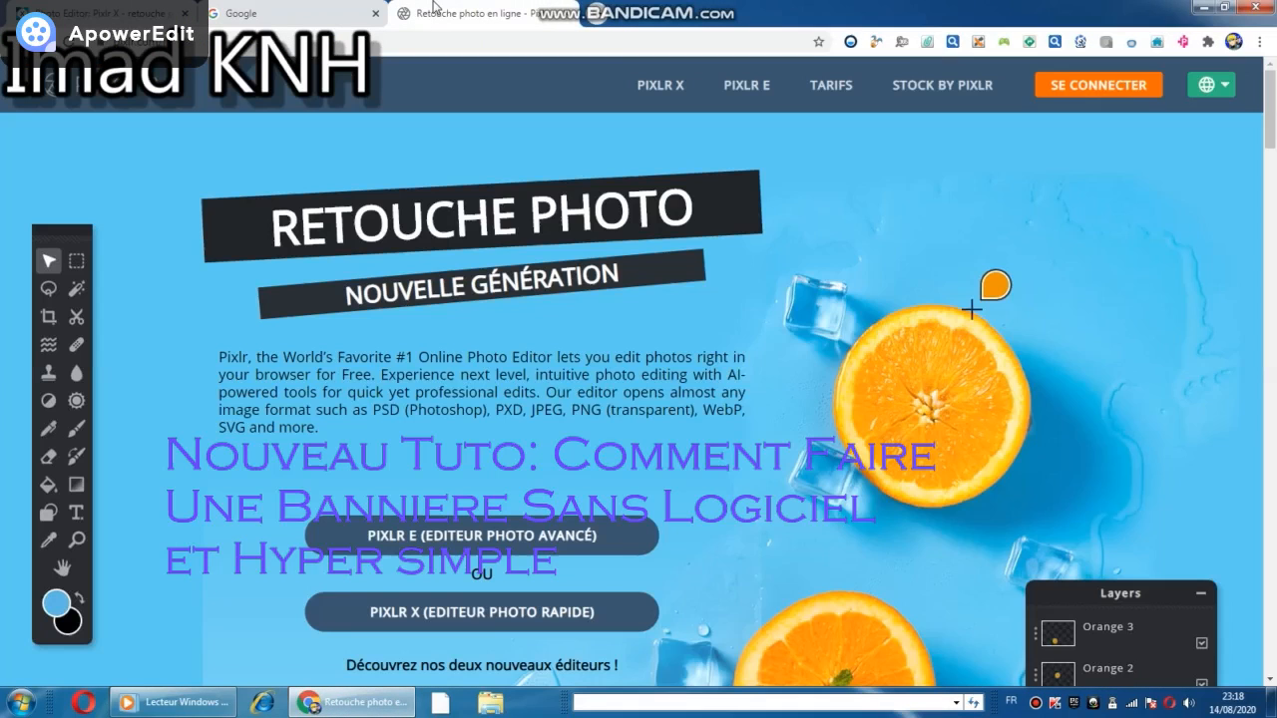
click(329, 13)
click(446, 10)
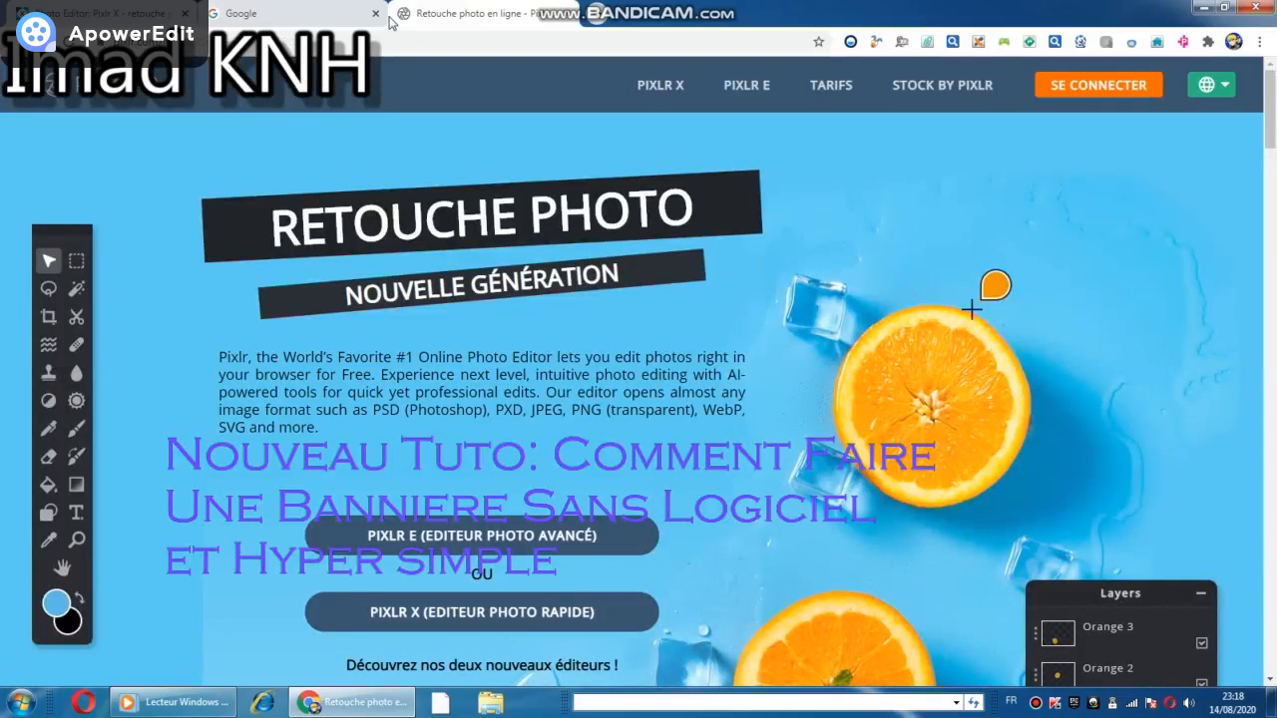
click(319, 13)
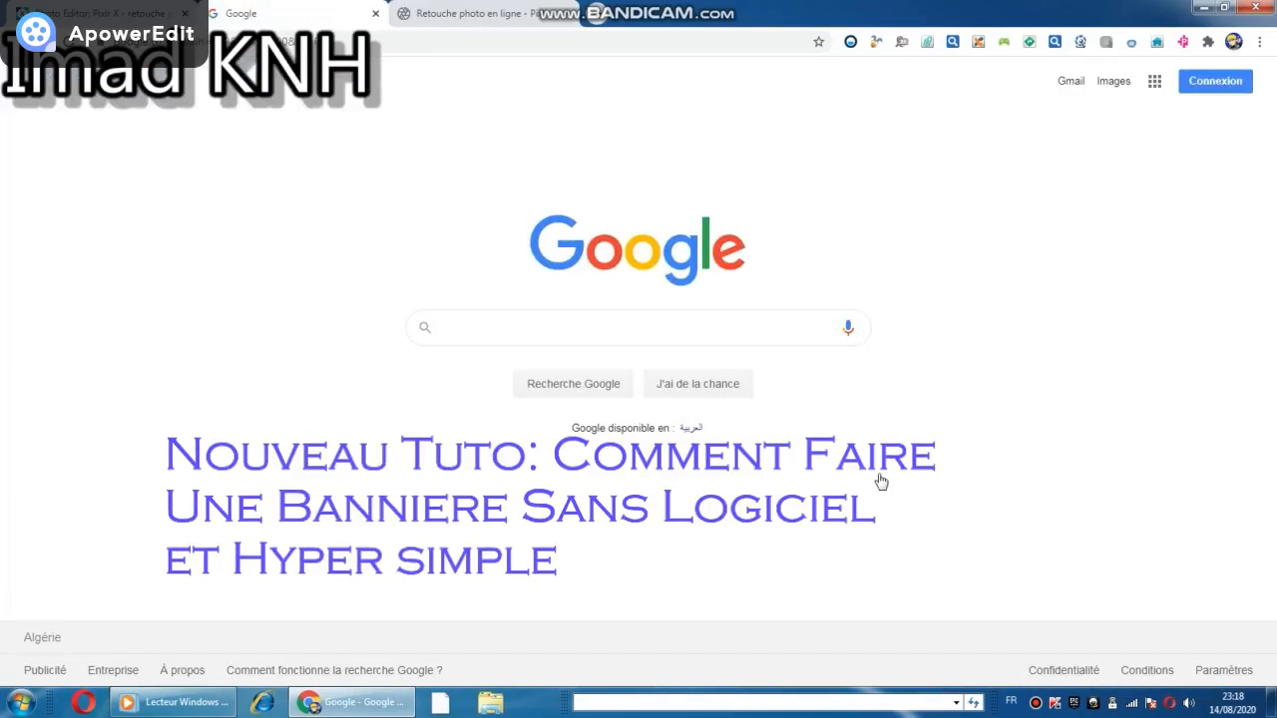
- Search Google for "obito young png" and show the image results
text(ob)
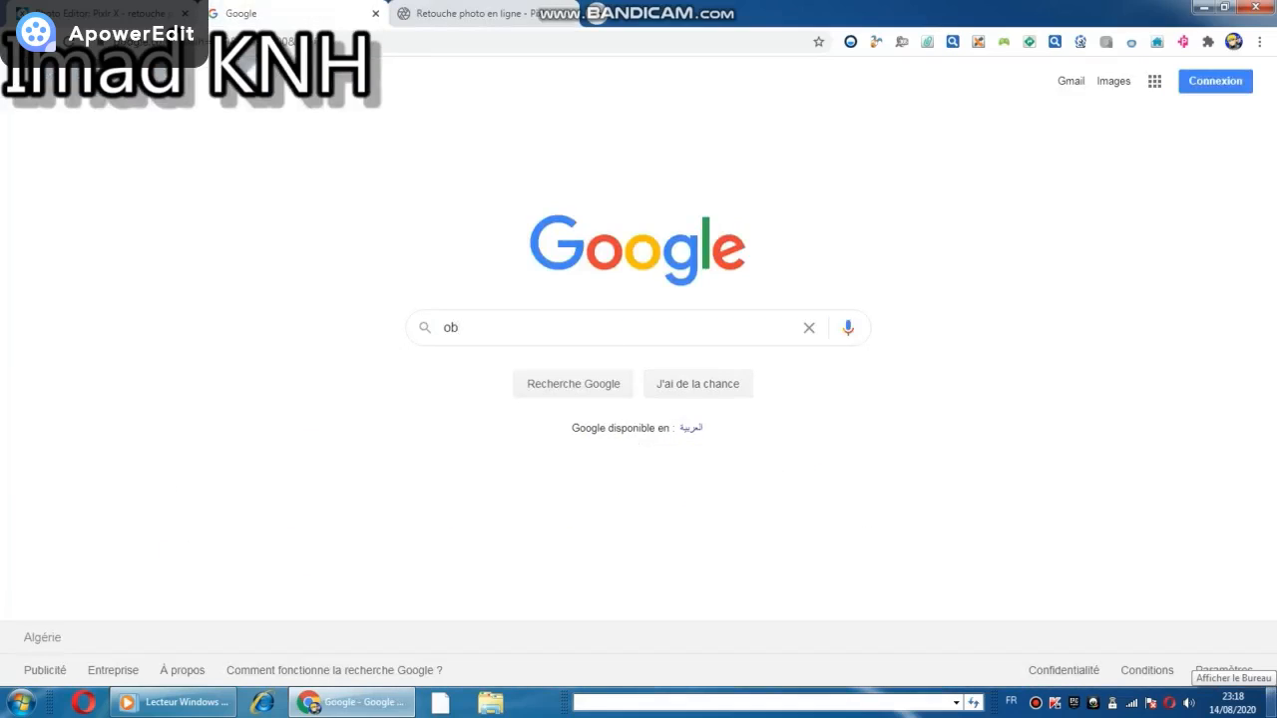
text(ito)
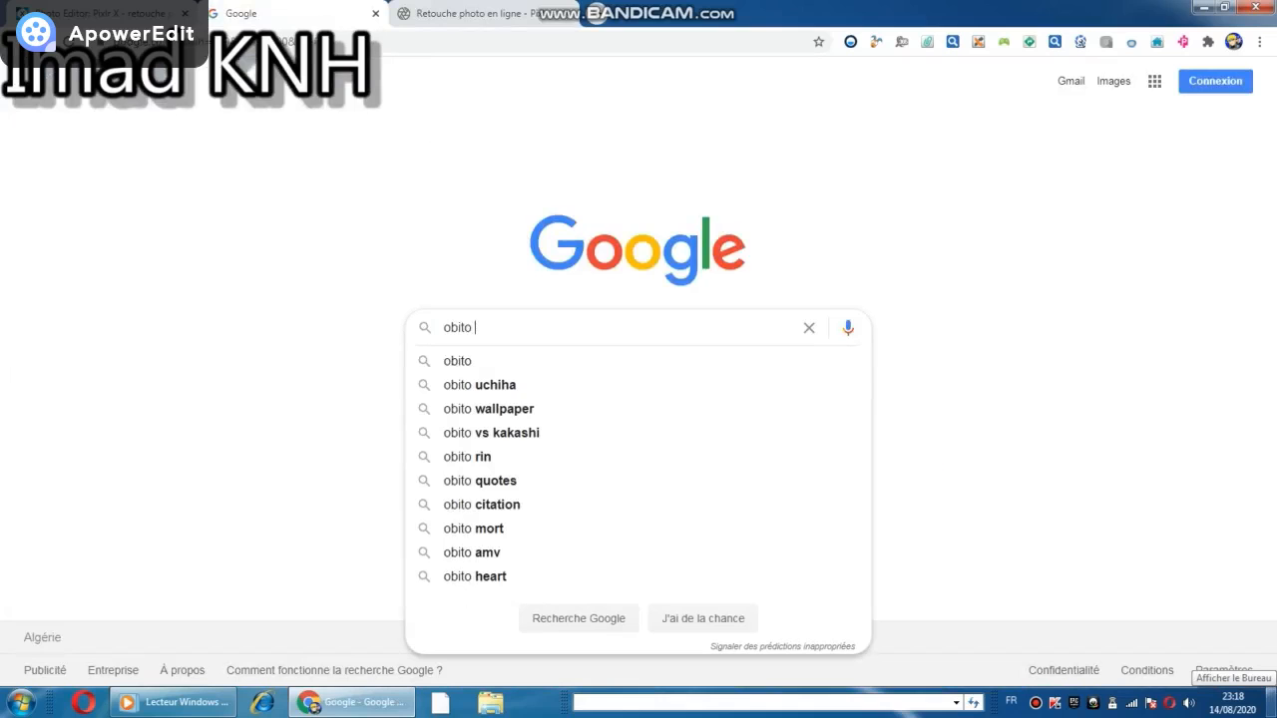
text( p)
key(BackSpace)
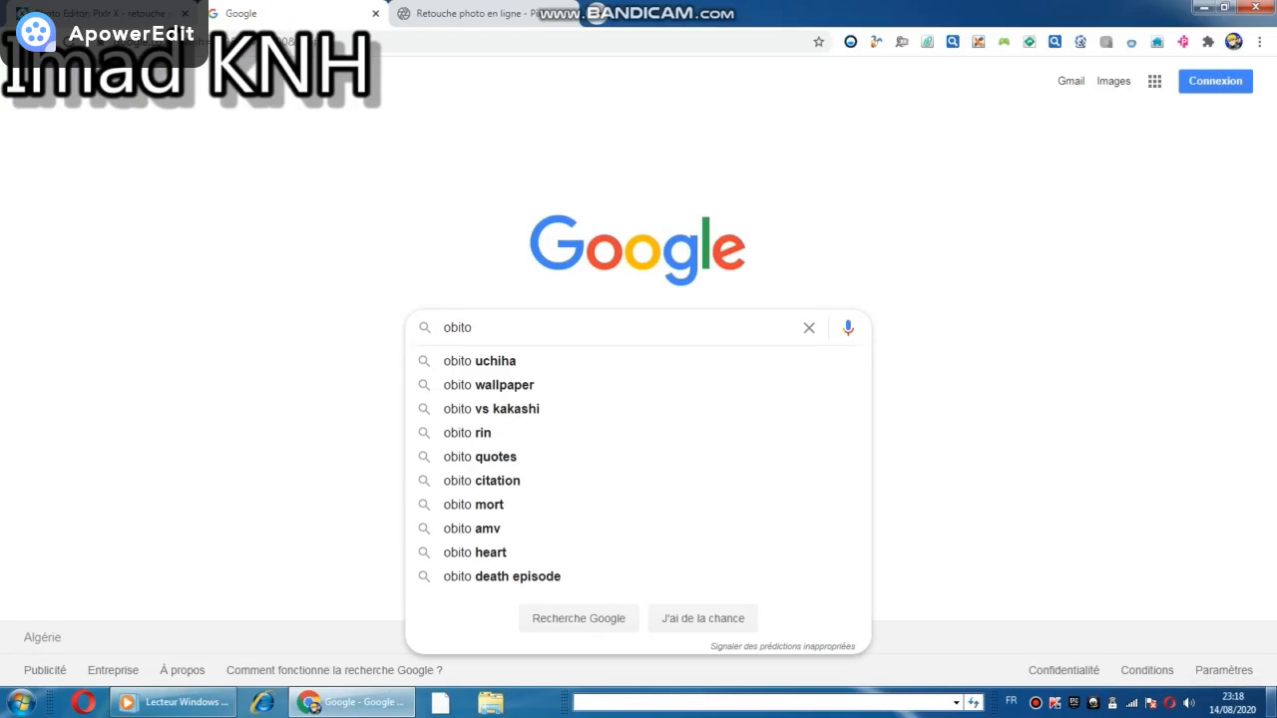
text(young)
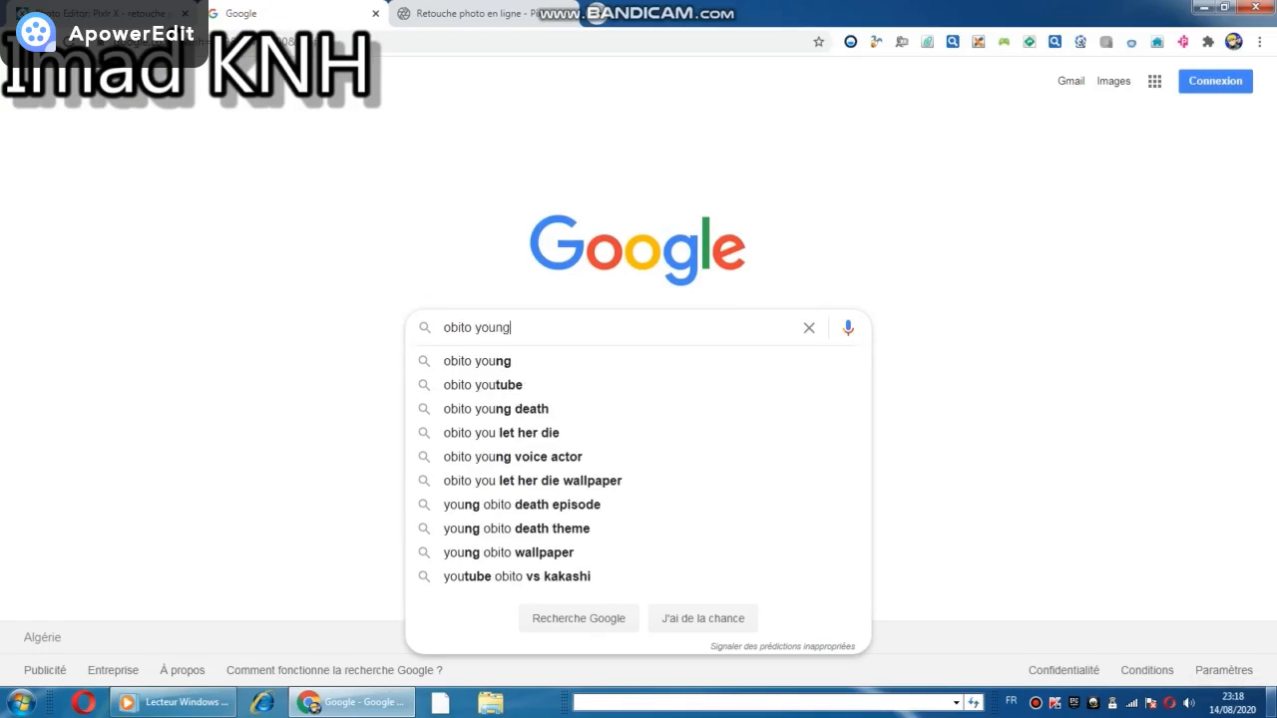
text( png)
key(Return)
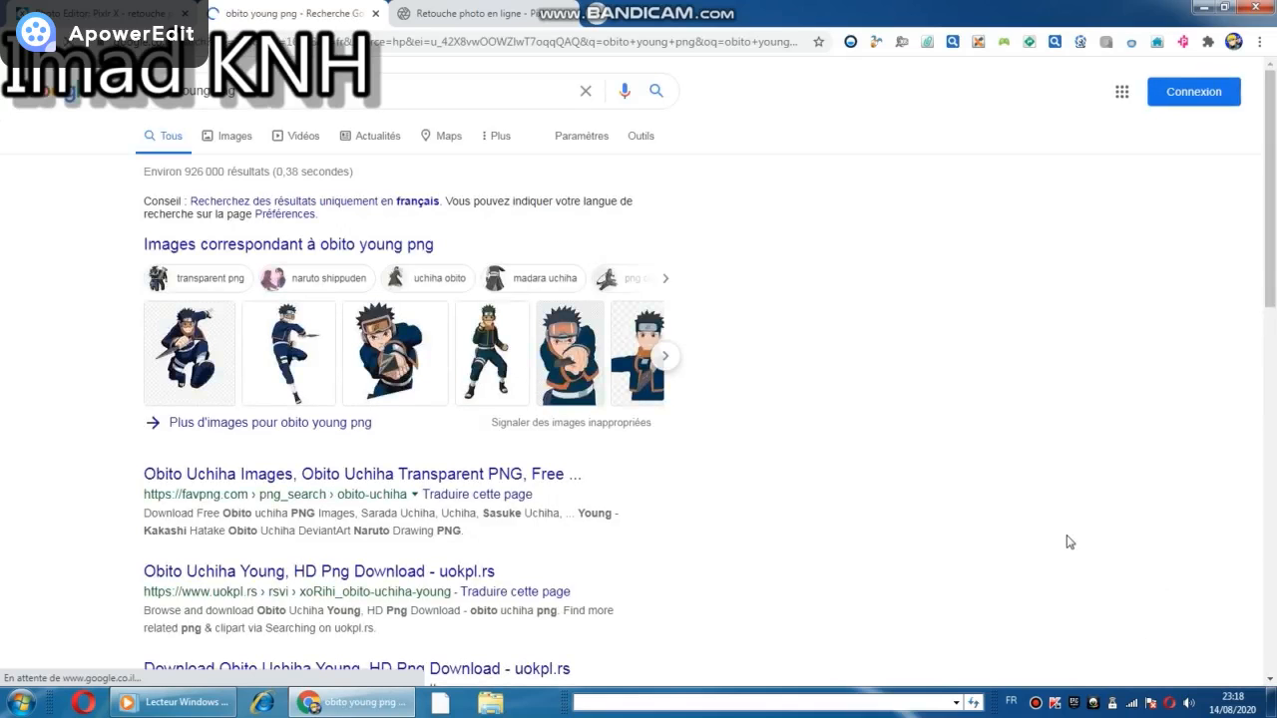
click(228, 155)
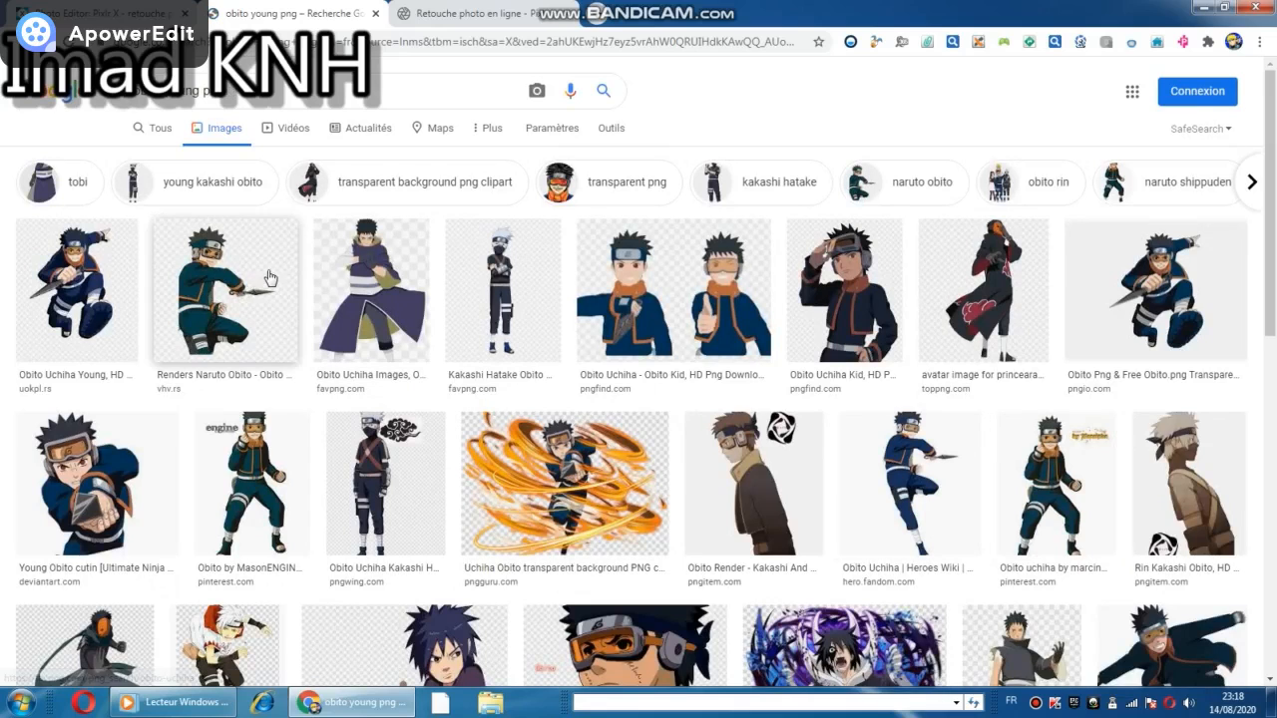
- Browse the image results and open the preview of the "Renders Naruto Obito" picture from vhv.rs
scroll(1271, 396, down, 3)
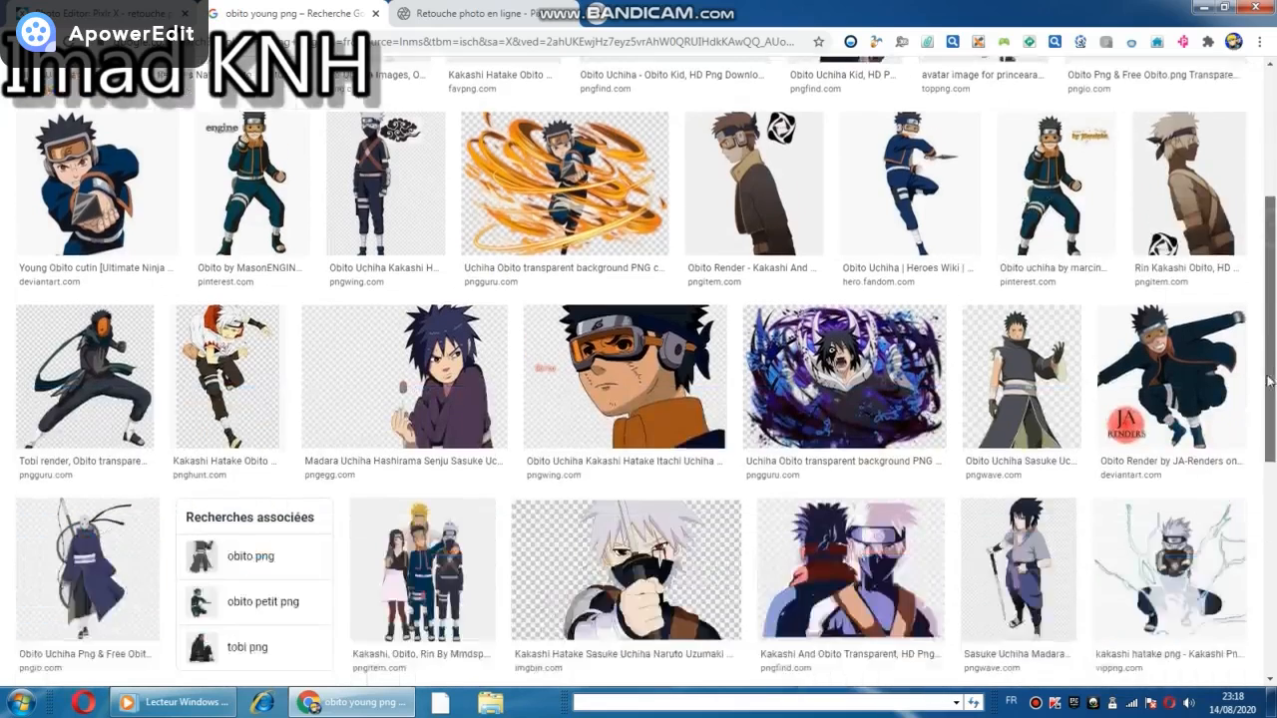
scroll(1272, 396, down, 2)
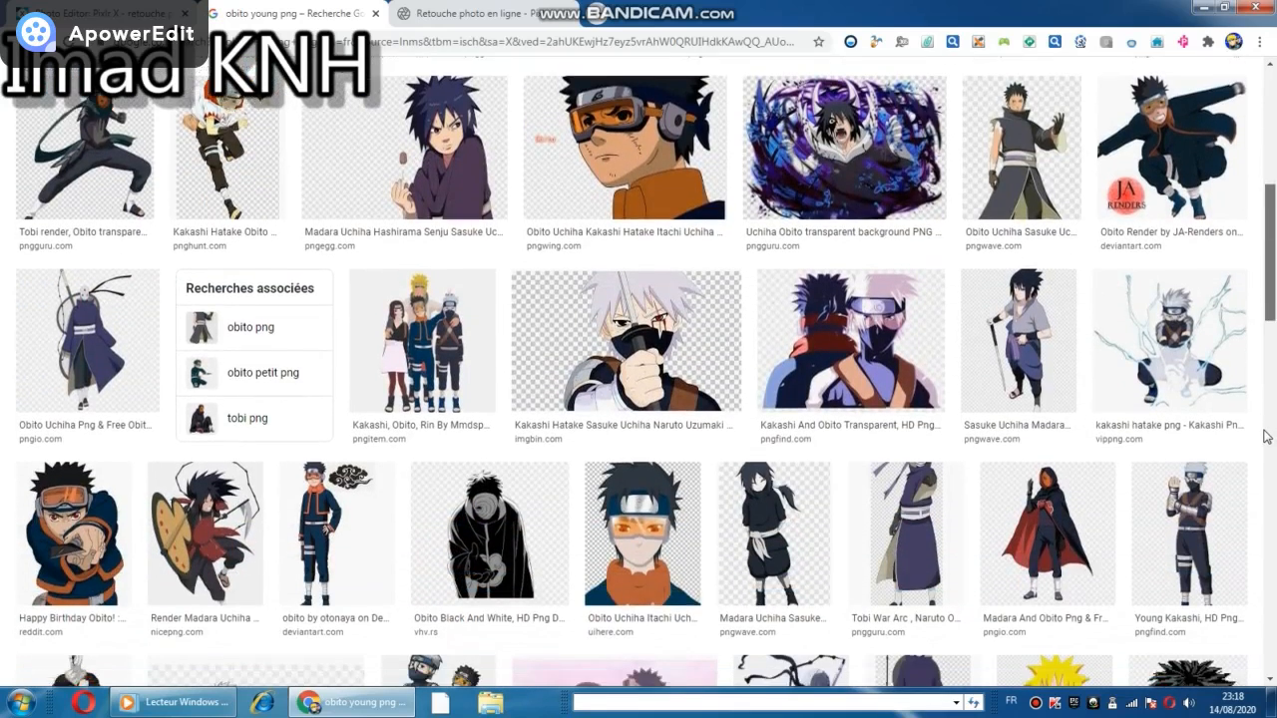
scroll(1264, 445, up, 5)
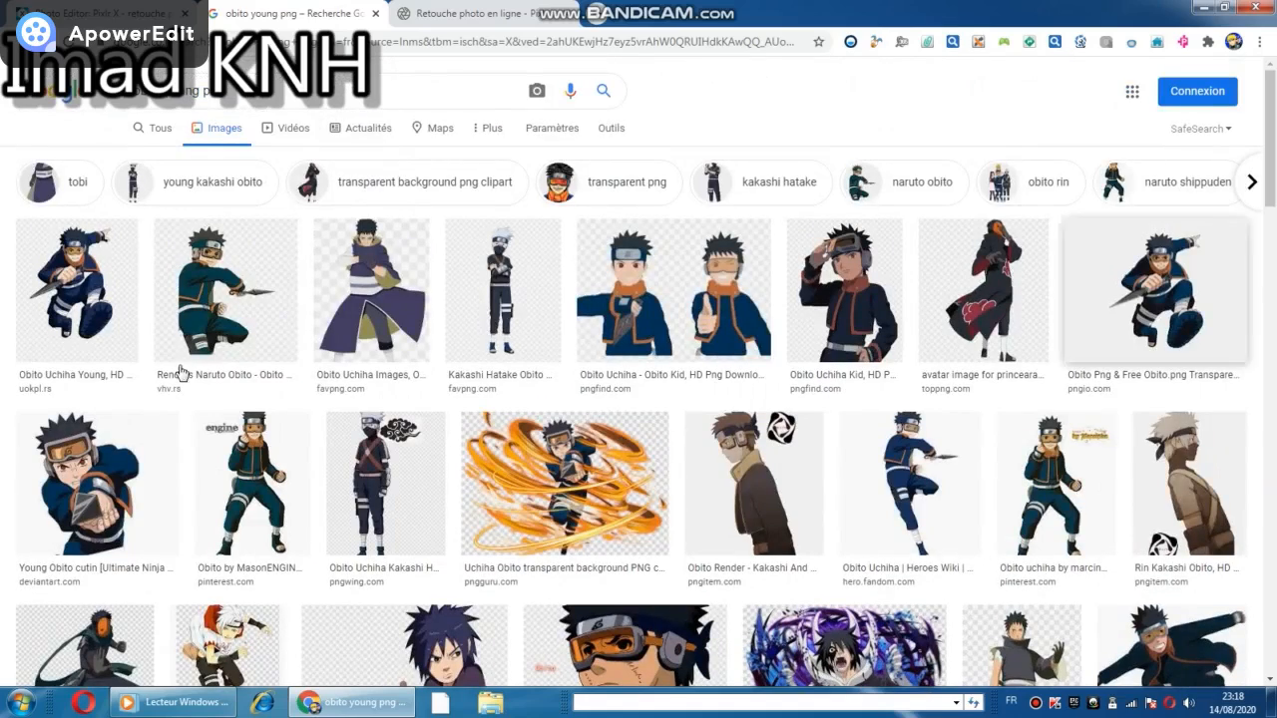
click(222, 287)
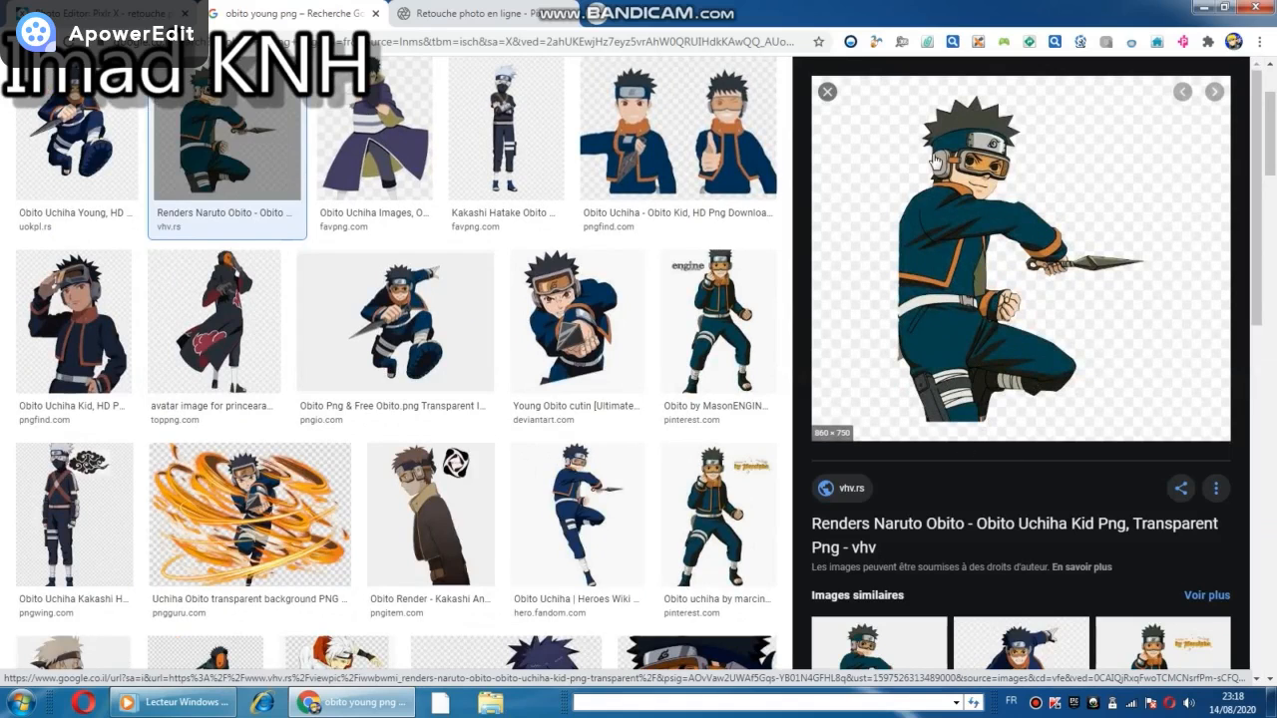
- Save the previewed Obito image to the Images library as a PNG named "obito png", and close the preview
right_click(1005, 232)
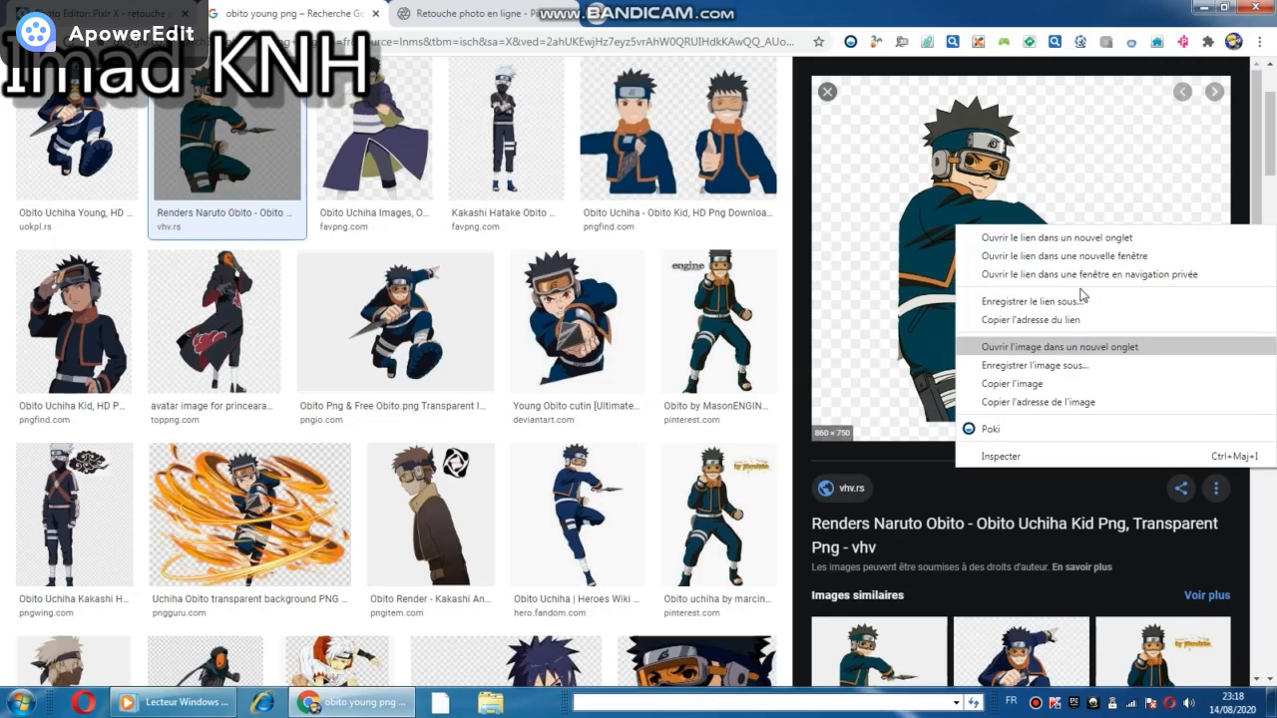
click(1067, 368)
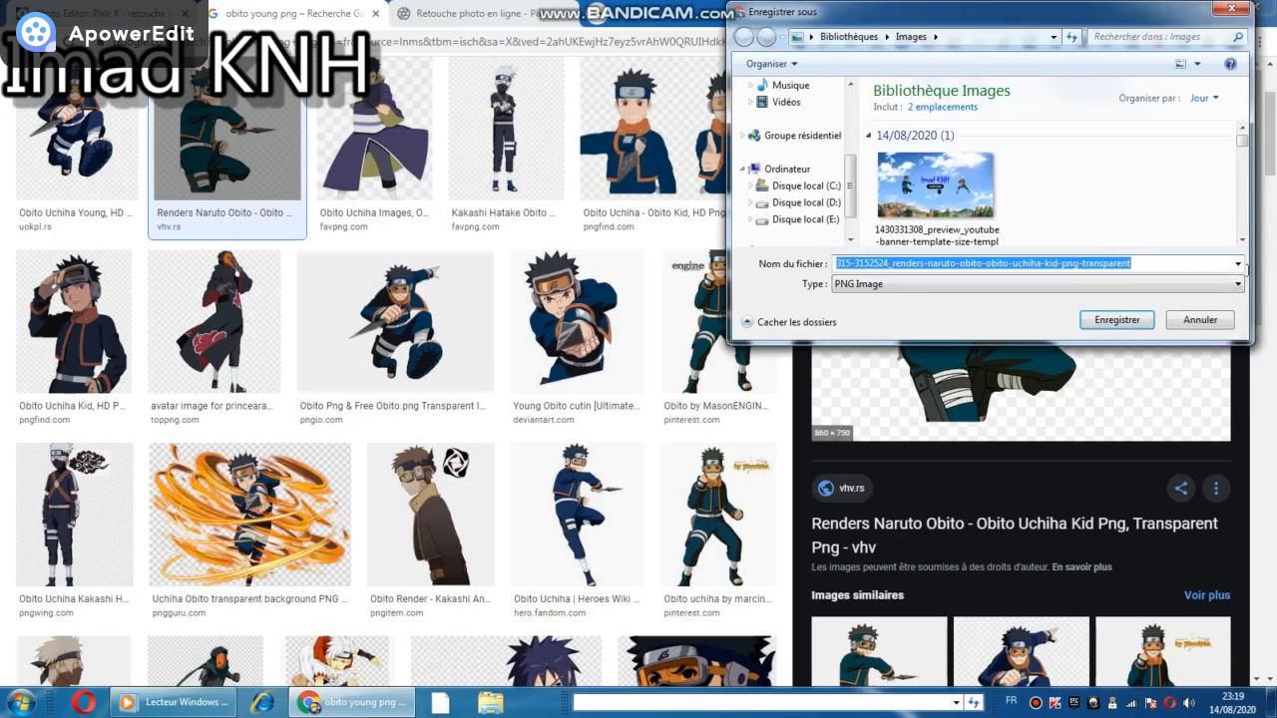
text(obi)
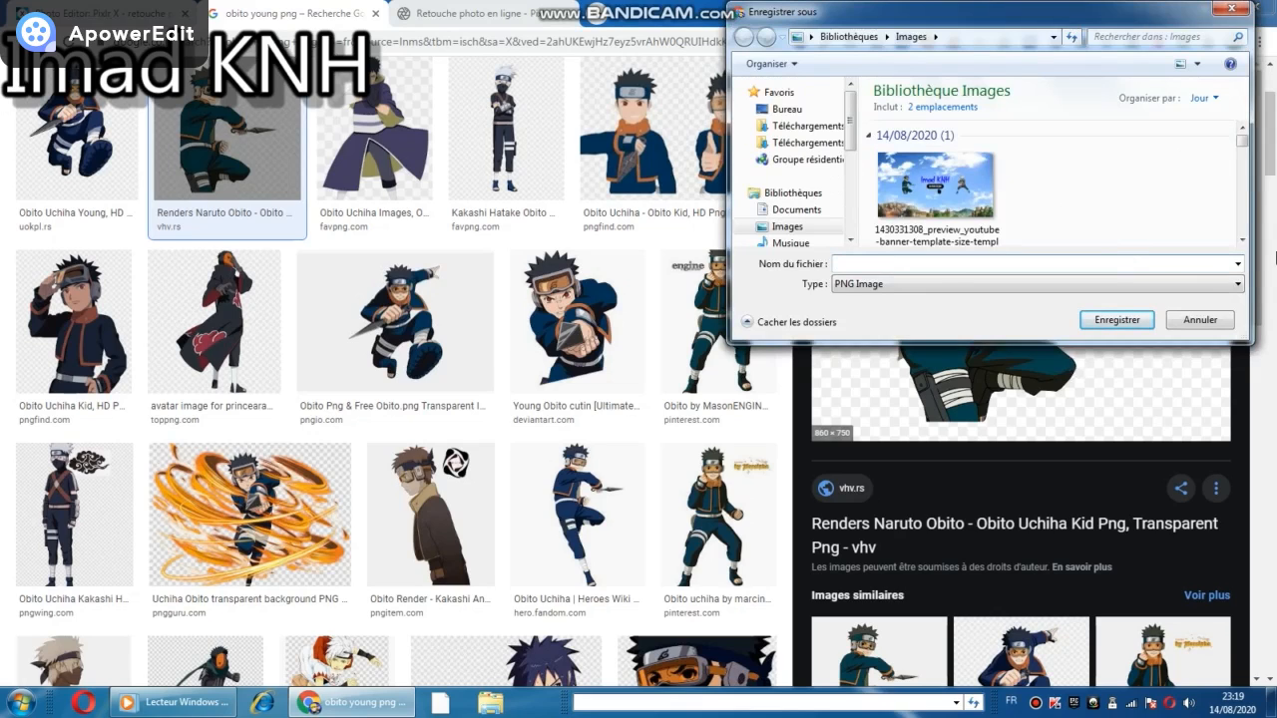
text(to png)
click(1091, 321)
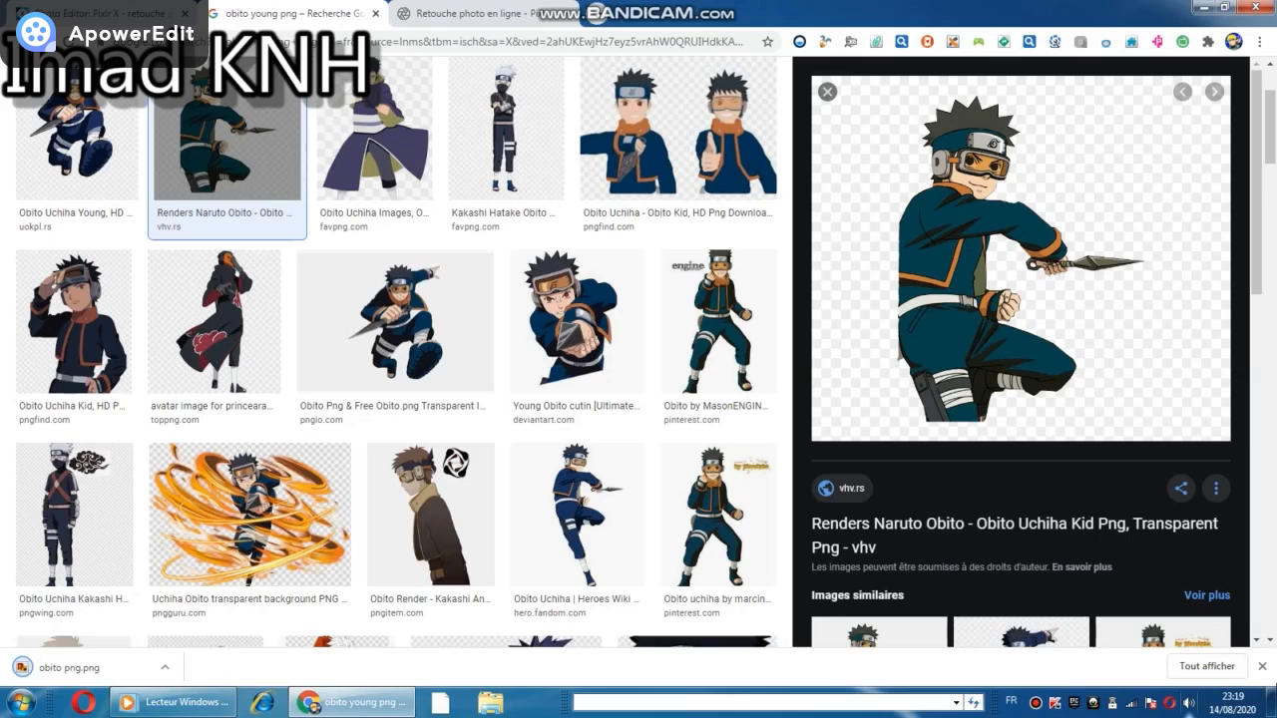
click(1261, 668)
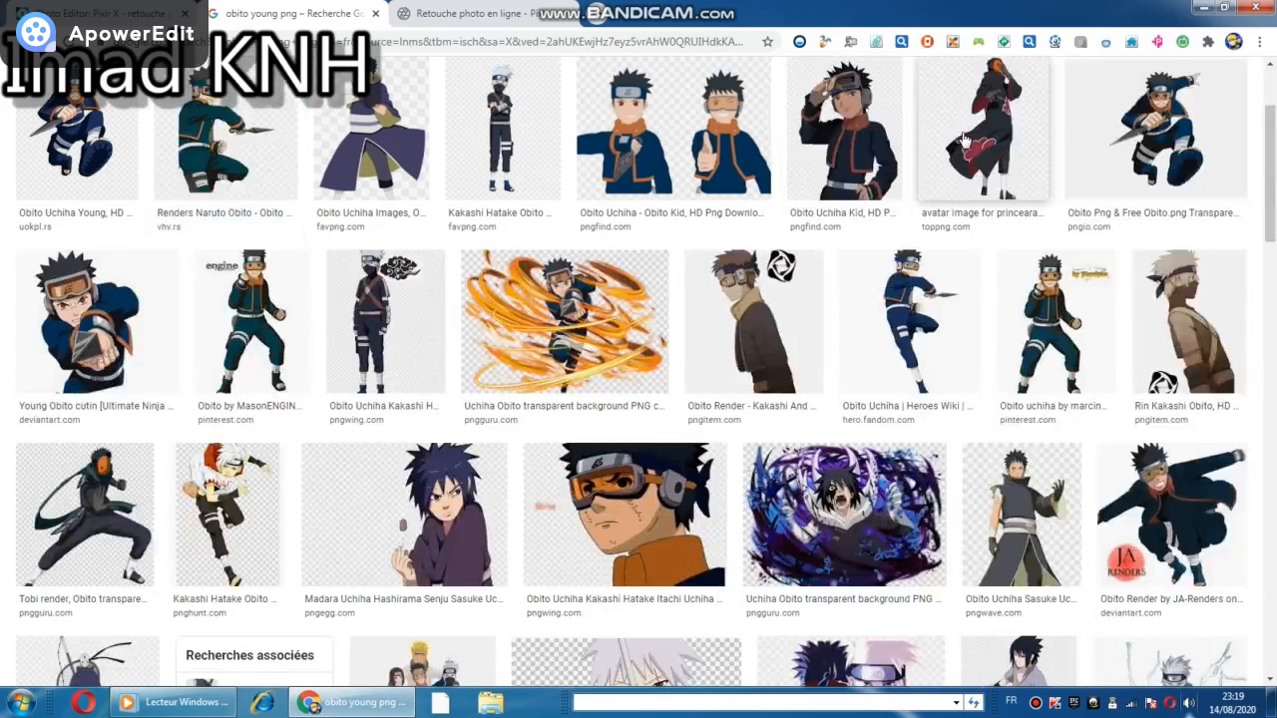
click(827, 92)
scroll(1275, 183, up, 3)
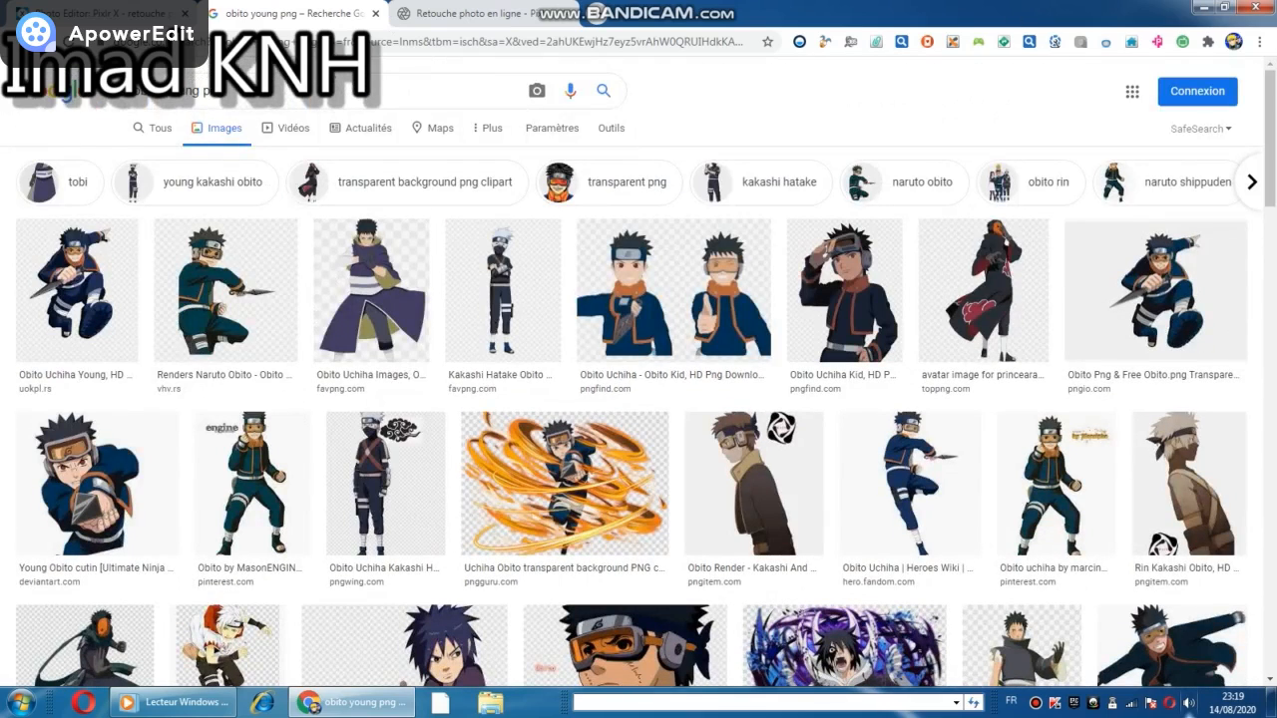
- Replace the image search query with "kakashi young png" and run the search
triple_click(194, 85)
text(kaka)
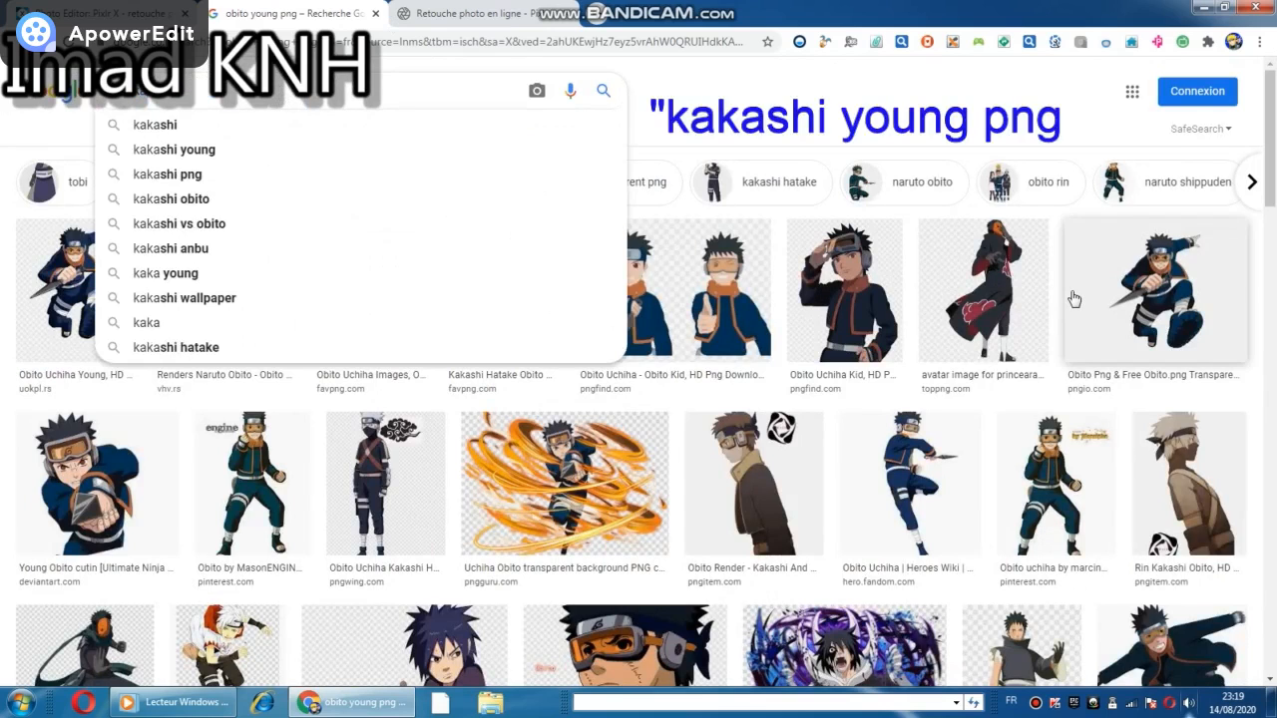
text(shi)
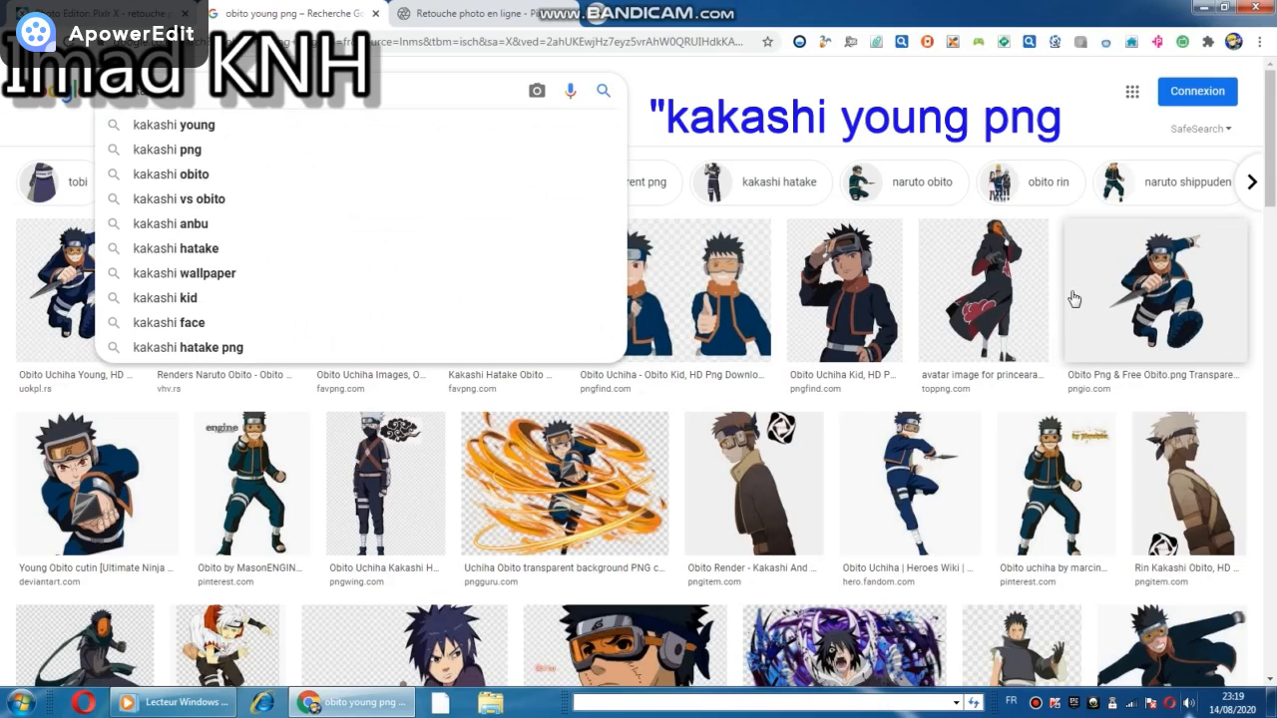
text( young )
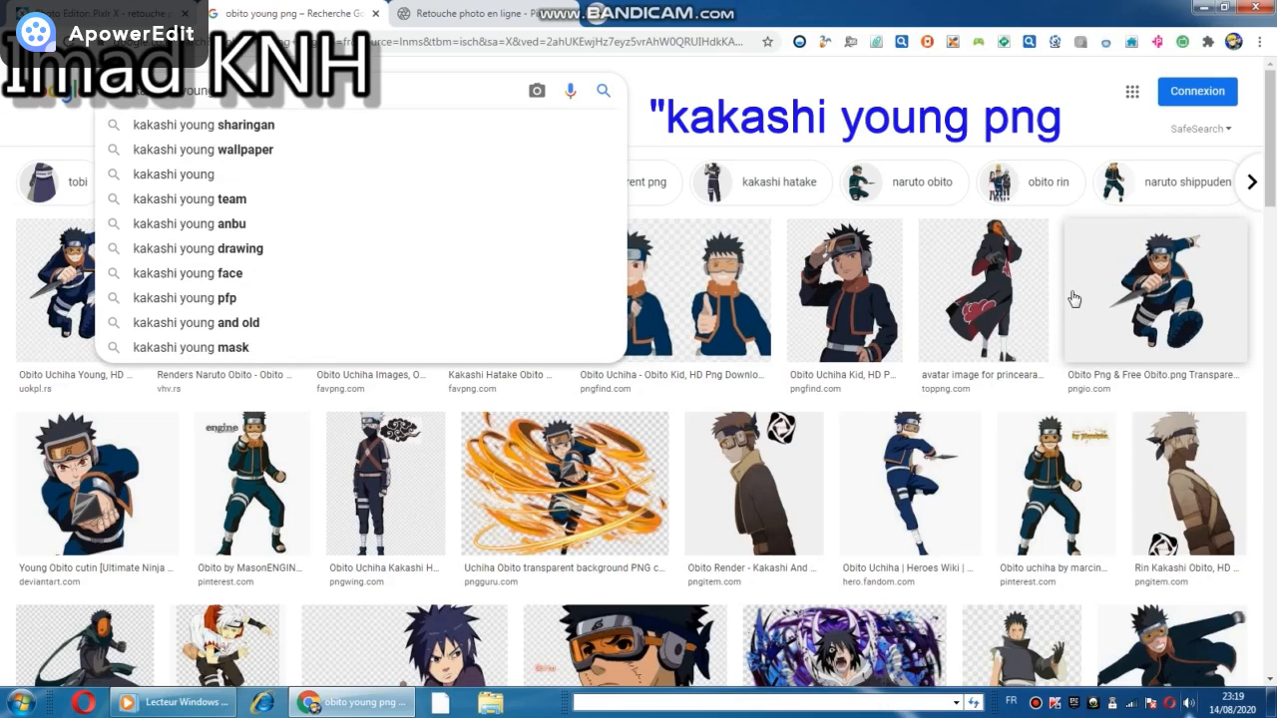
text(png)
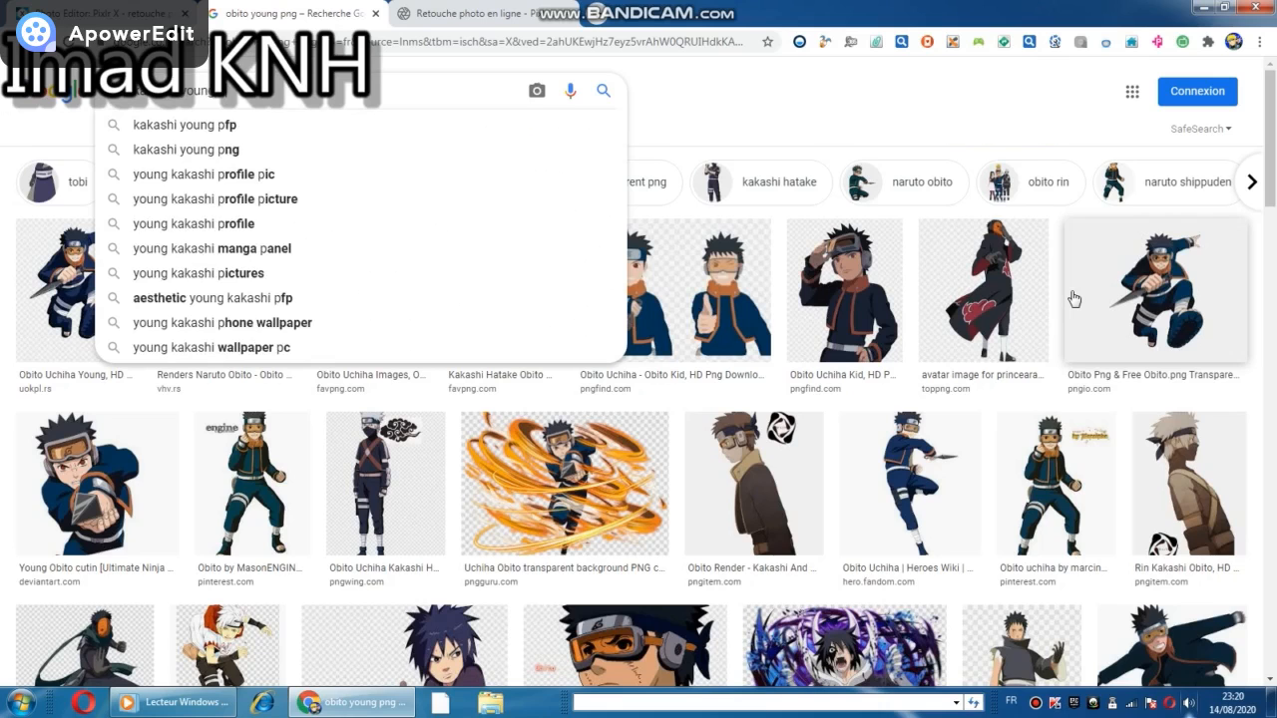
key(Return)
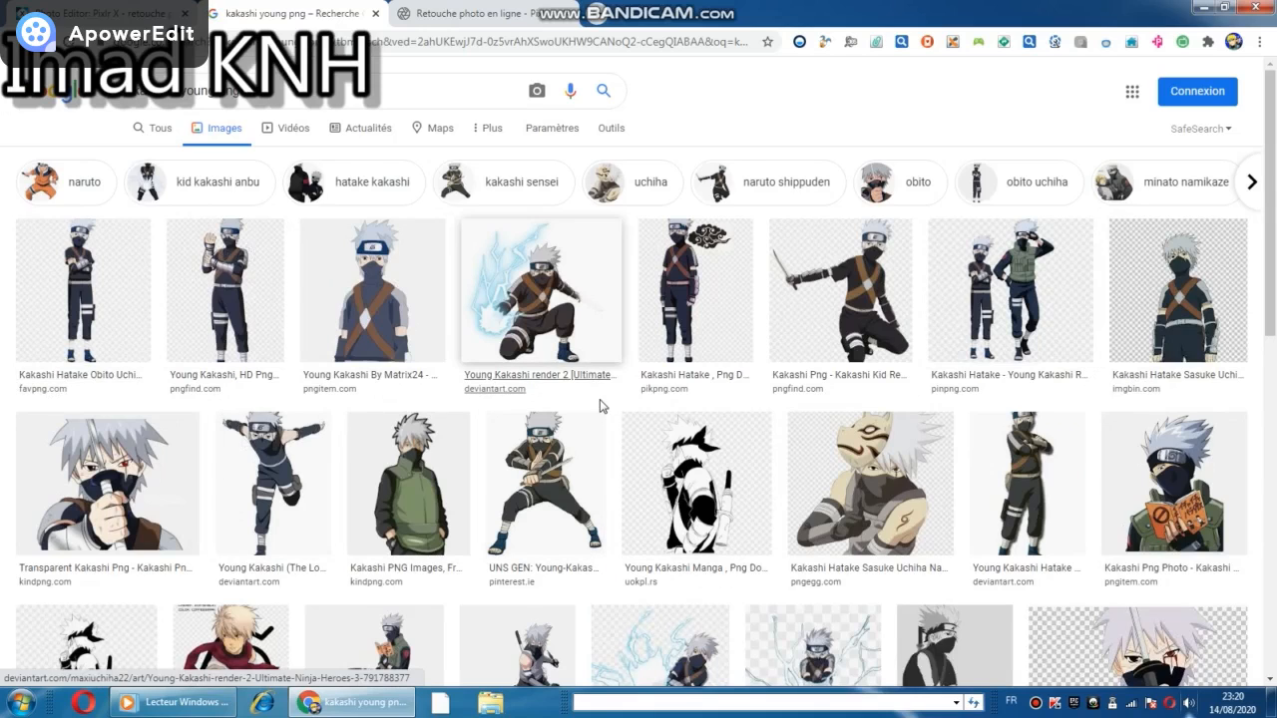
- Open the "UNS GEN: Young-Kakashi Render" result, save it as a PNG named "kakashi young png" in the Images library, and close the preview
click(569, 537)
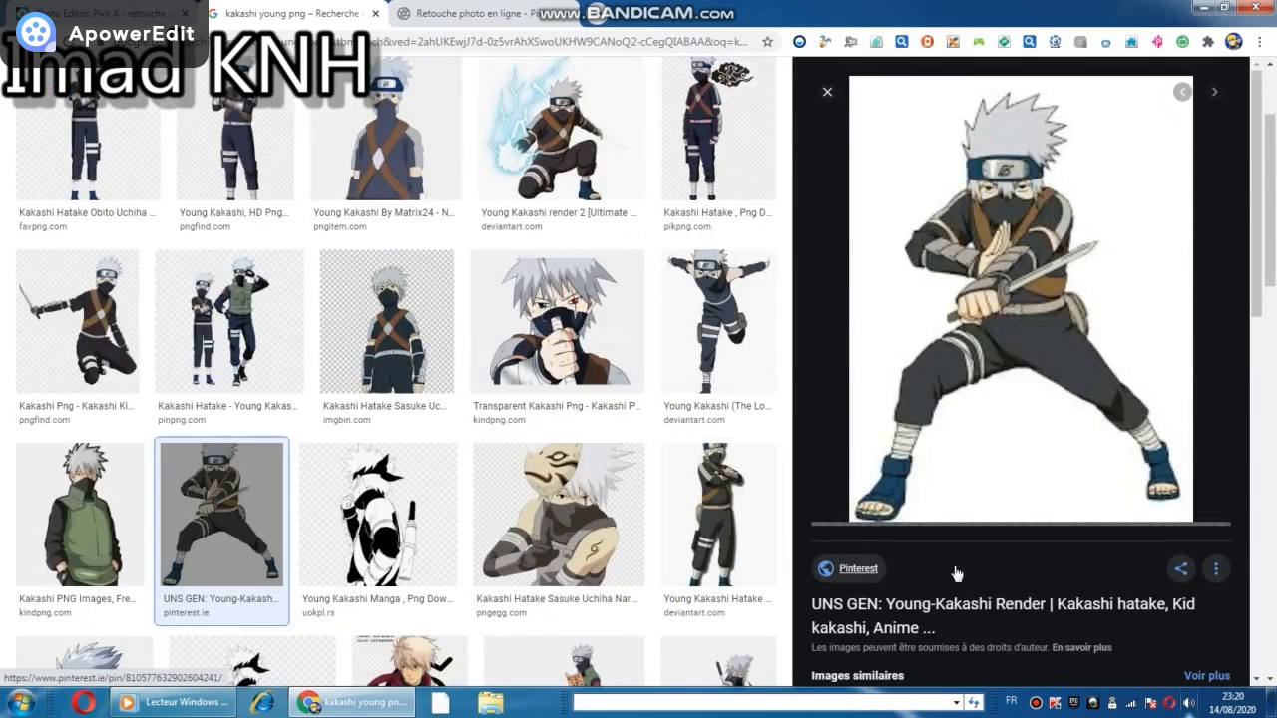
right_click(983, 481)
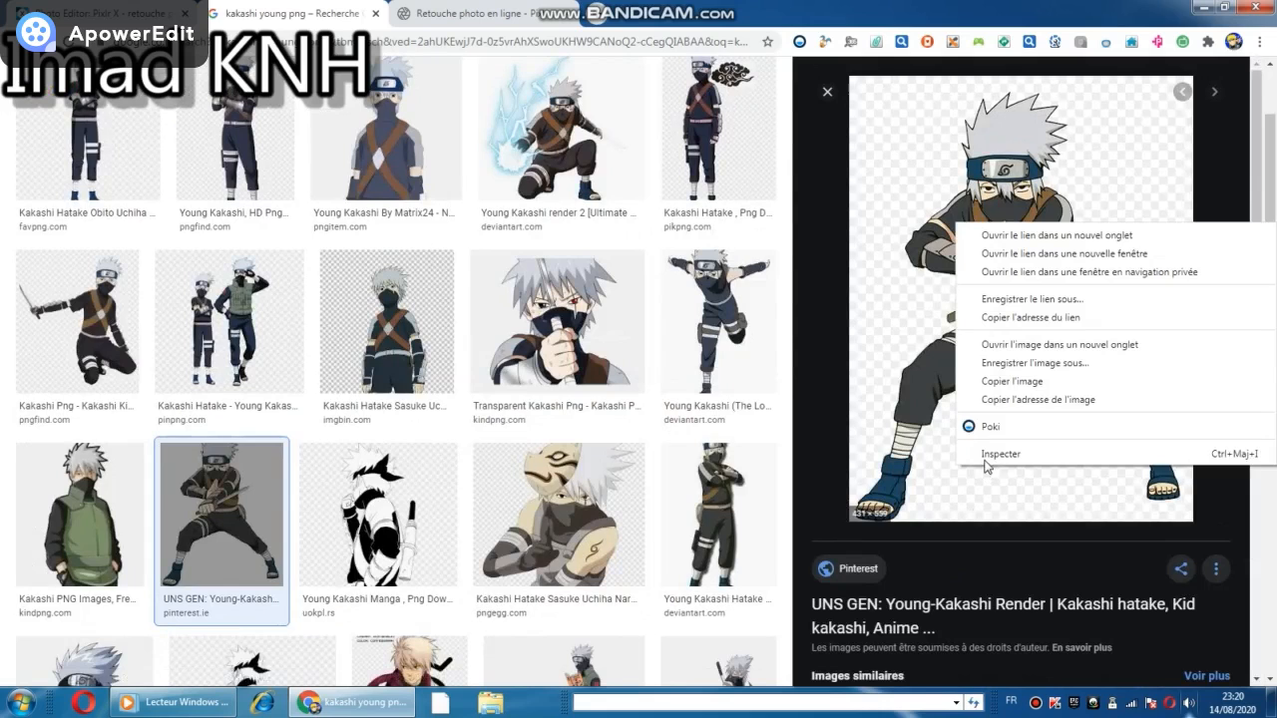
click(1049, 365)
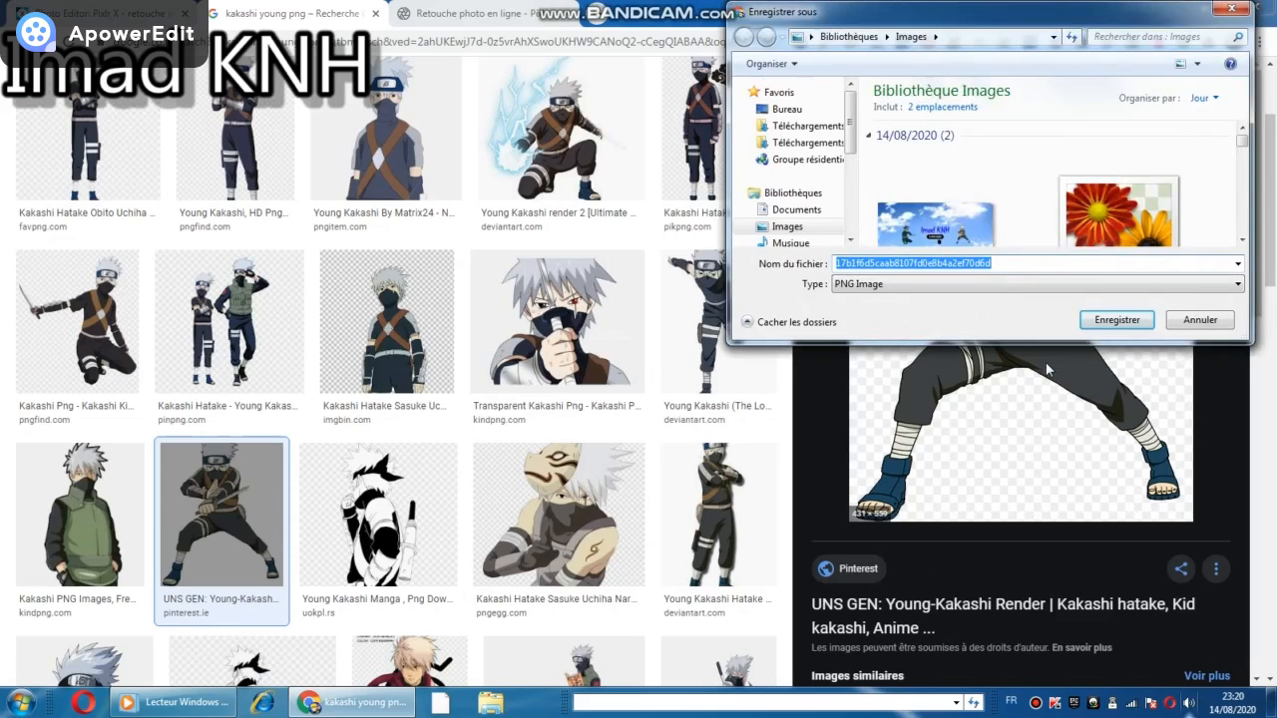
text(kakas)
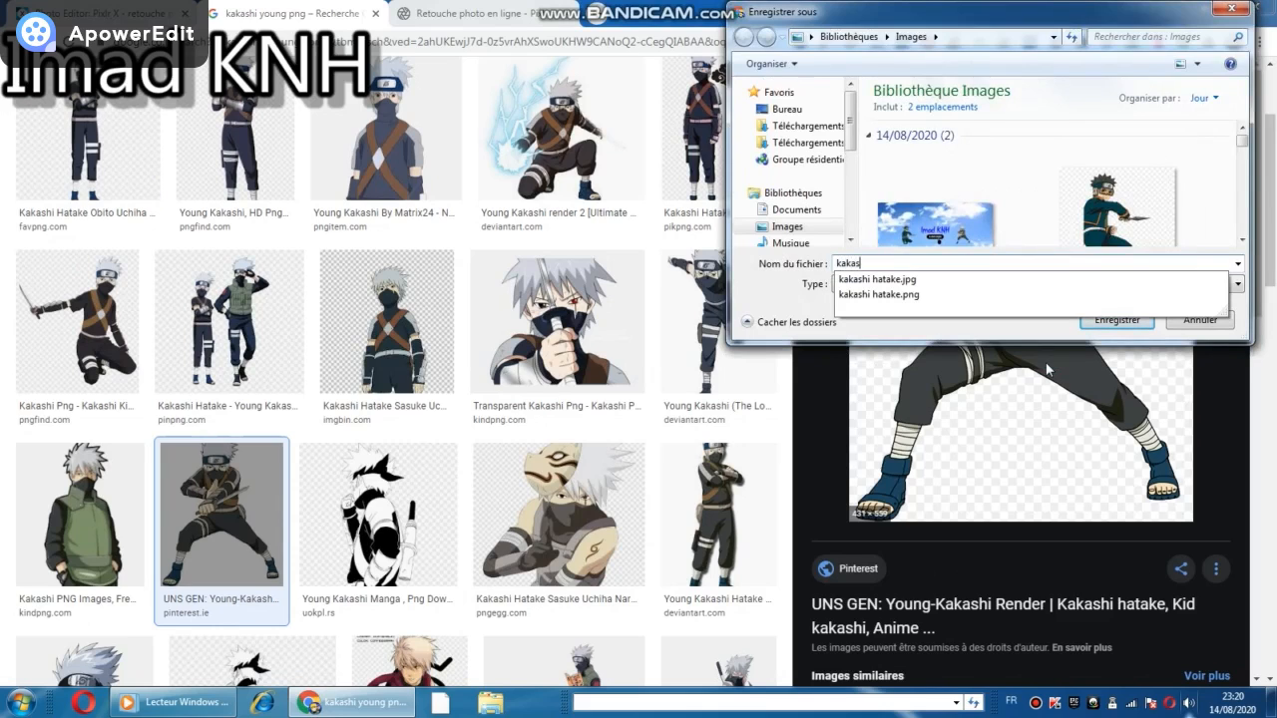
text(hi young png)
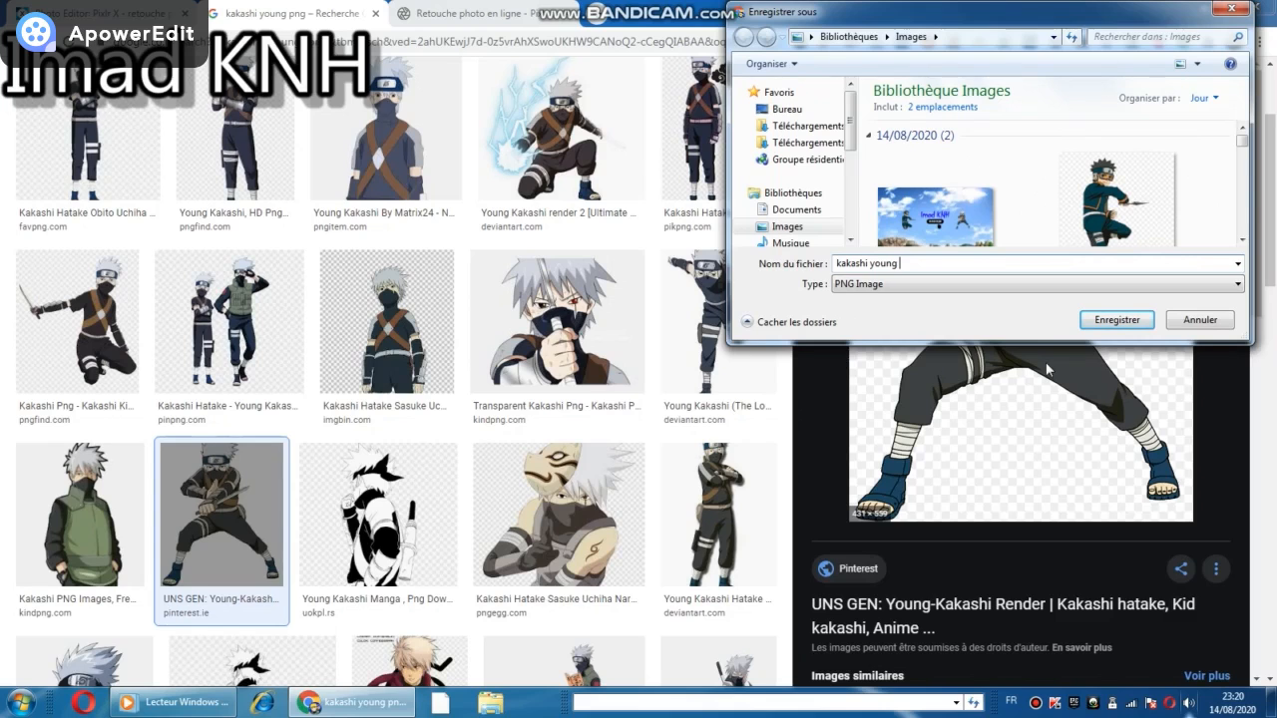
click(1116, 319)
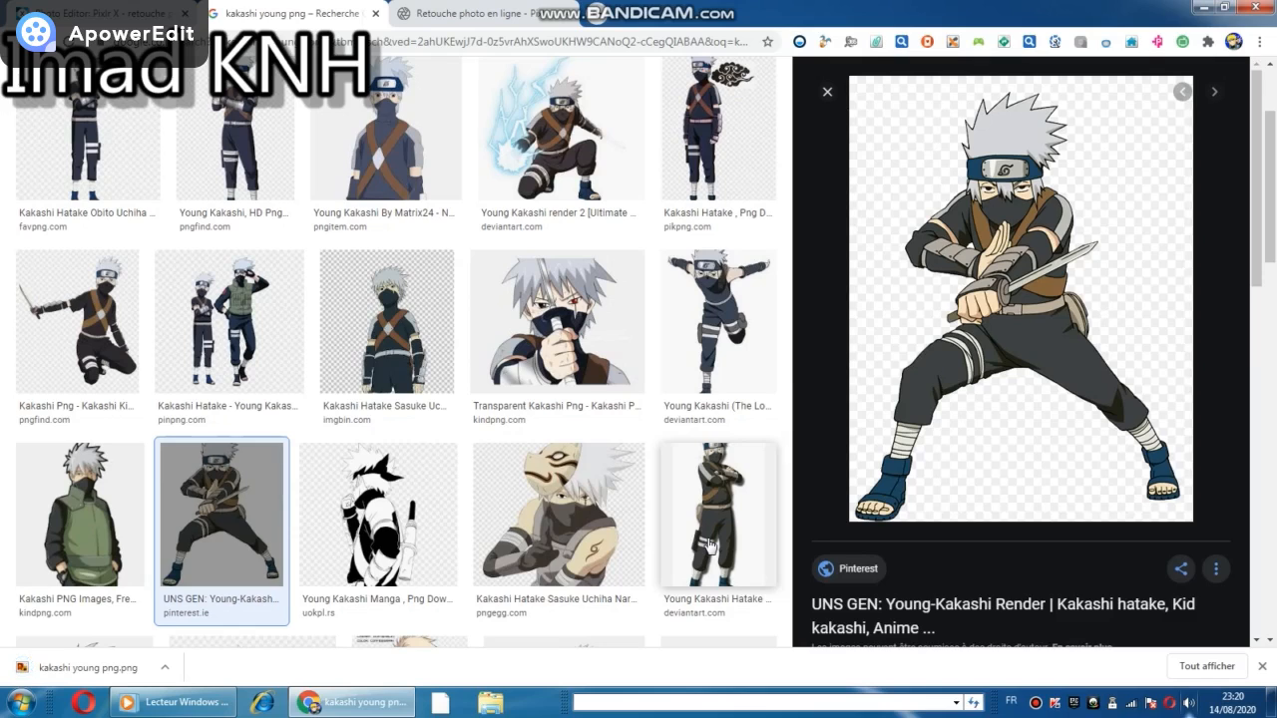
click(1262, 666)
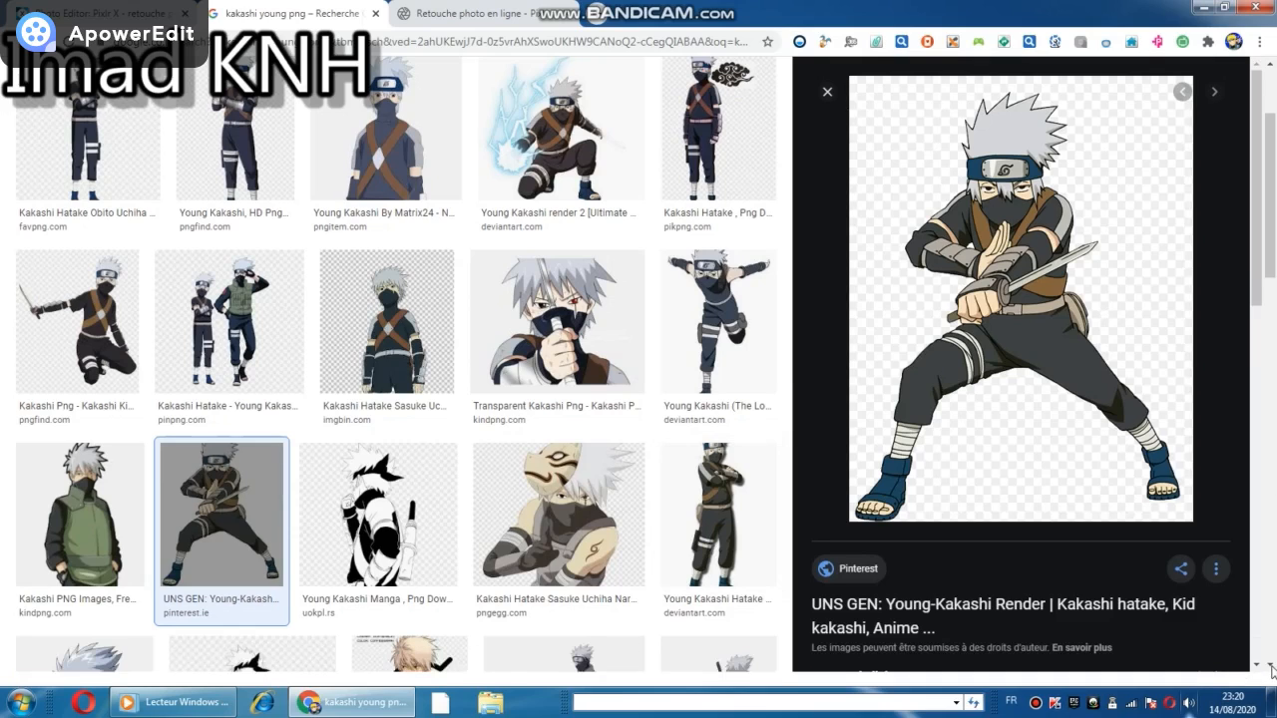
click(830, 93)
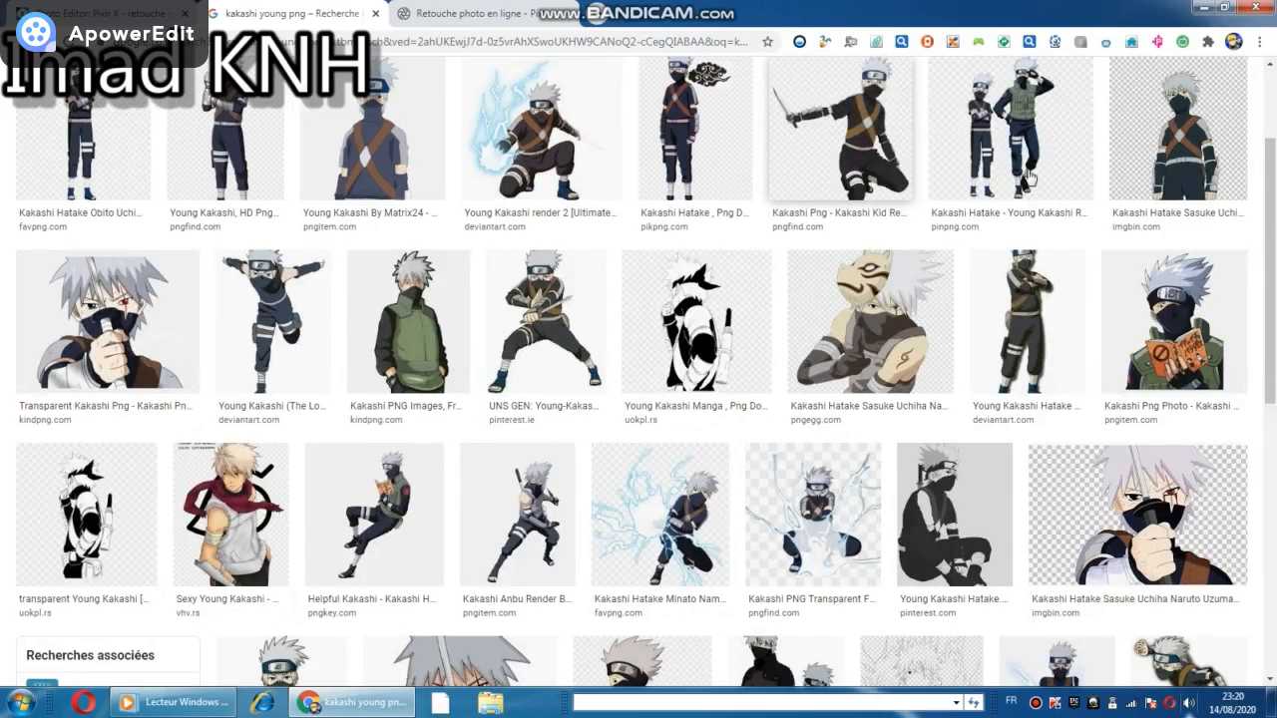
scroll(1274, 171, up, 1)
scroll(1273, 171, up, 1)
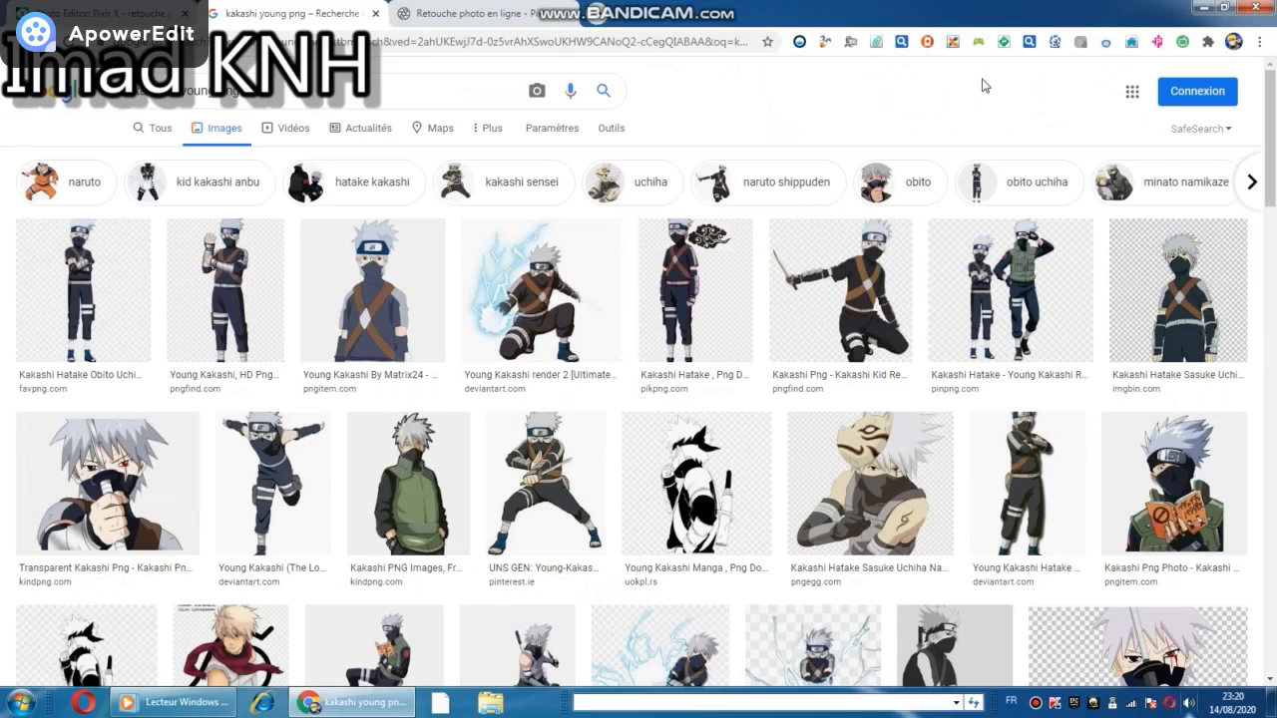
click(448, 15)
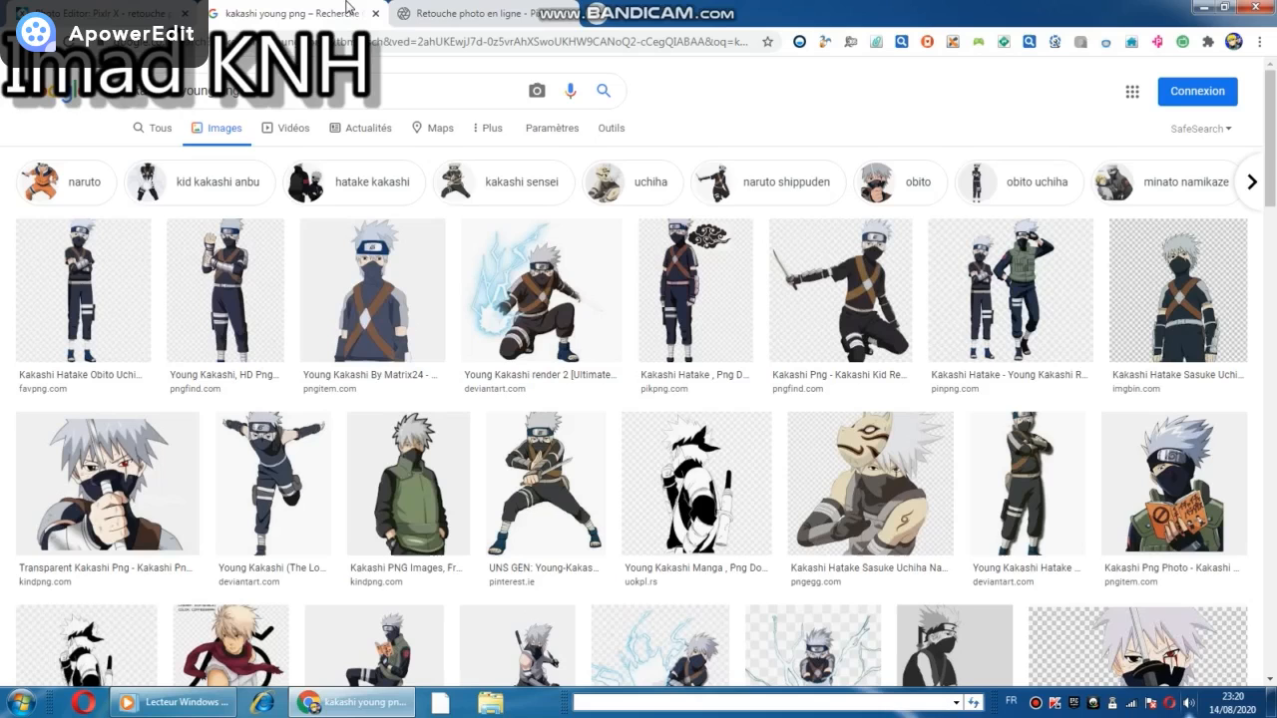
click(319, 14)
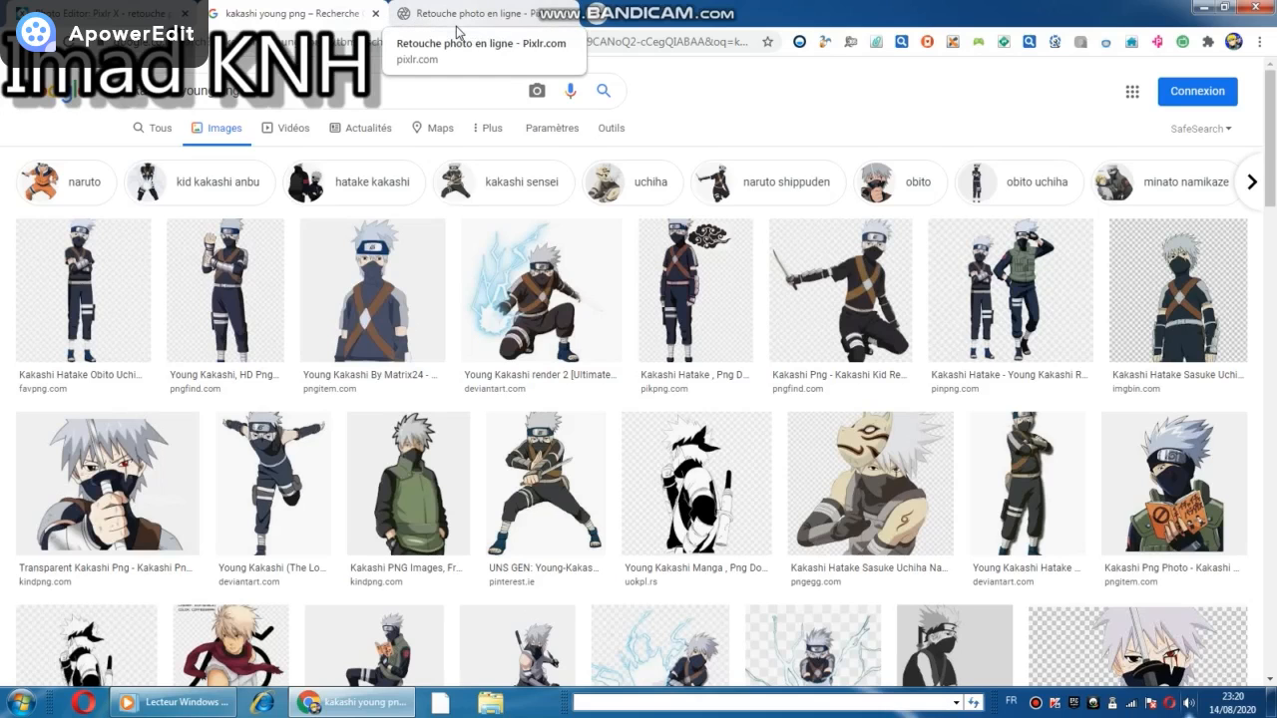
- Switch to the Pixlr site, launch Pixlr E, and open the "obito png" image from the Images library
click(458, 20)
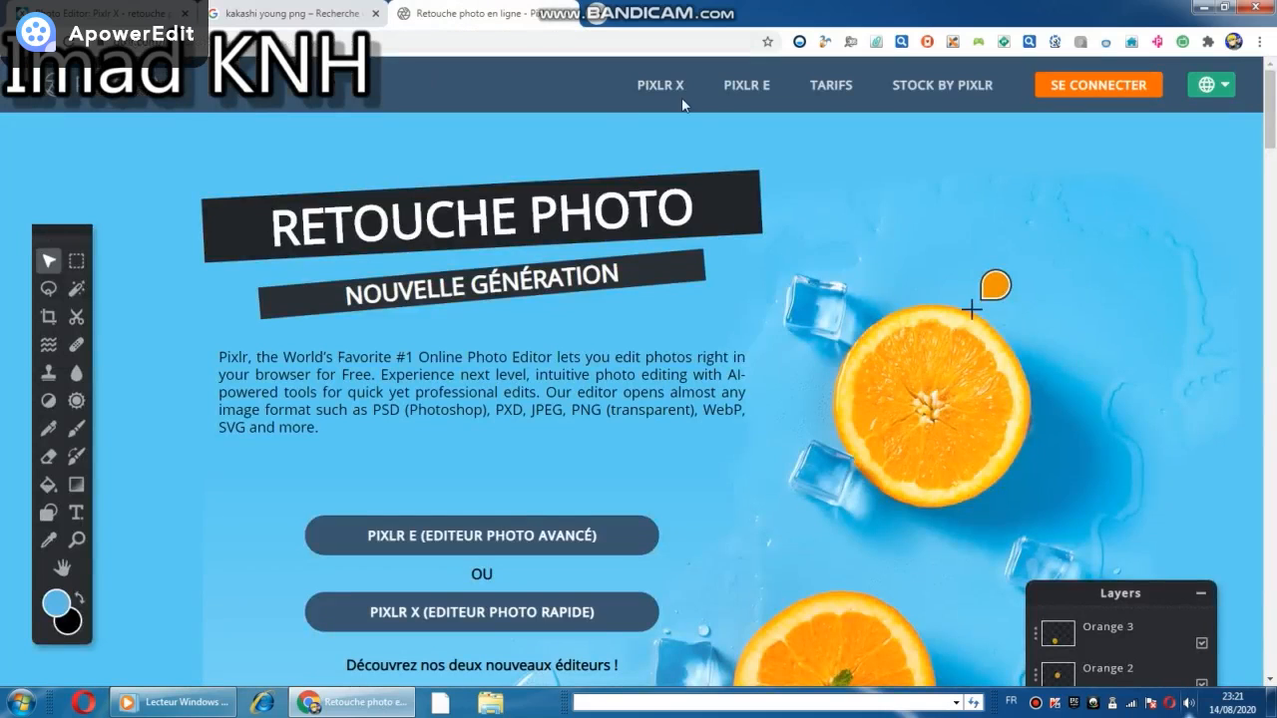
click(762, 90)
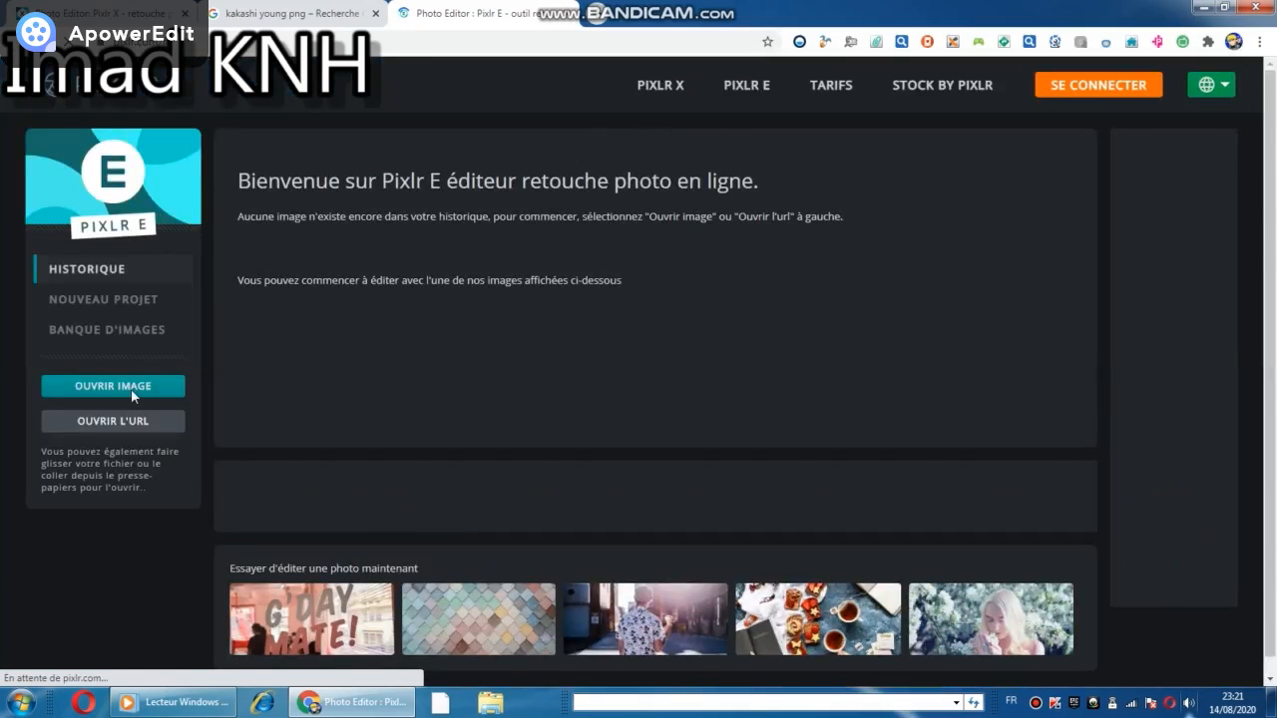
click(129, 386)
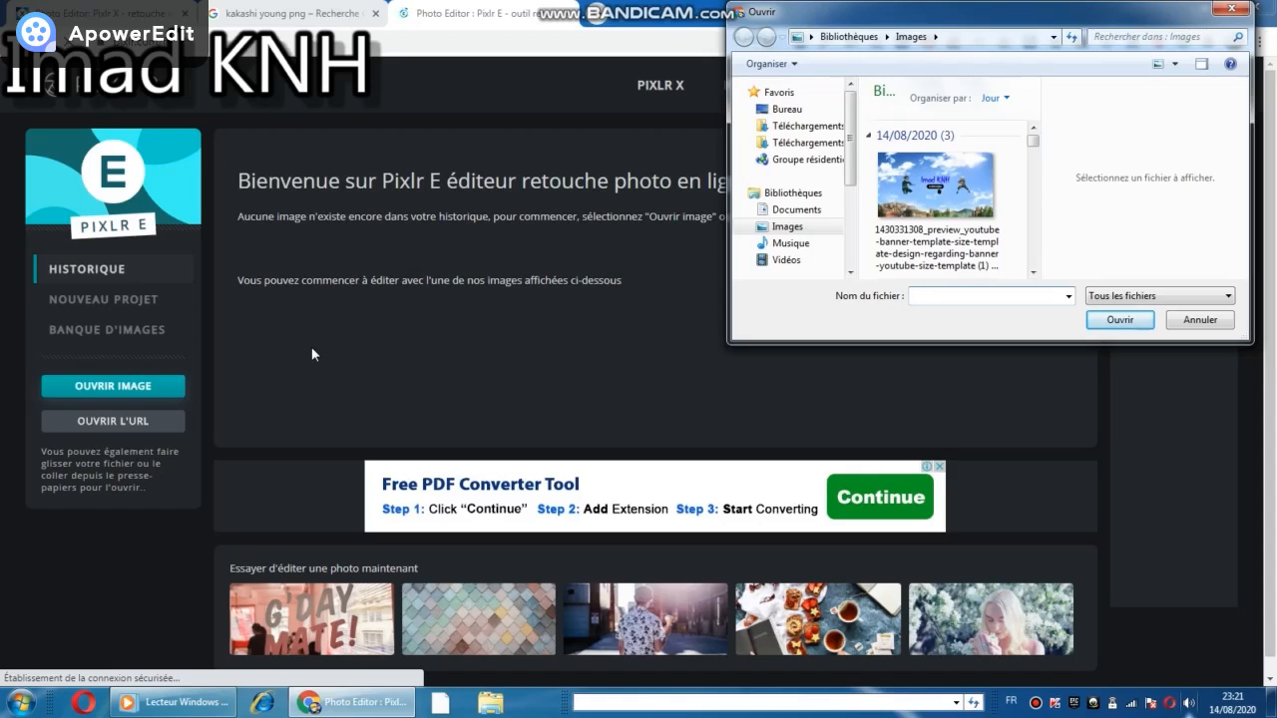
click(1033, 273)
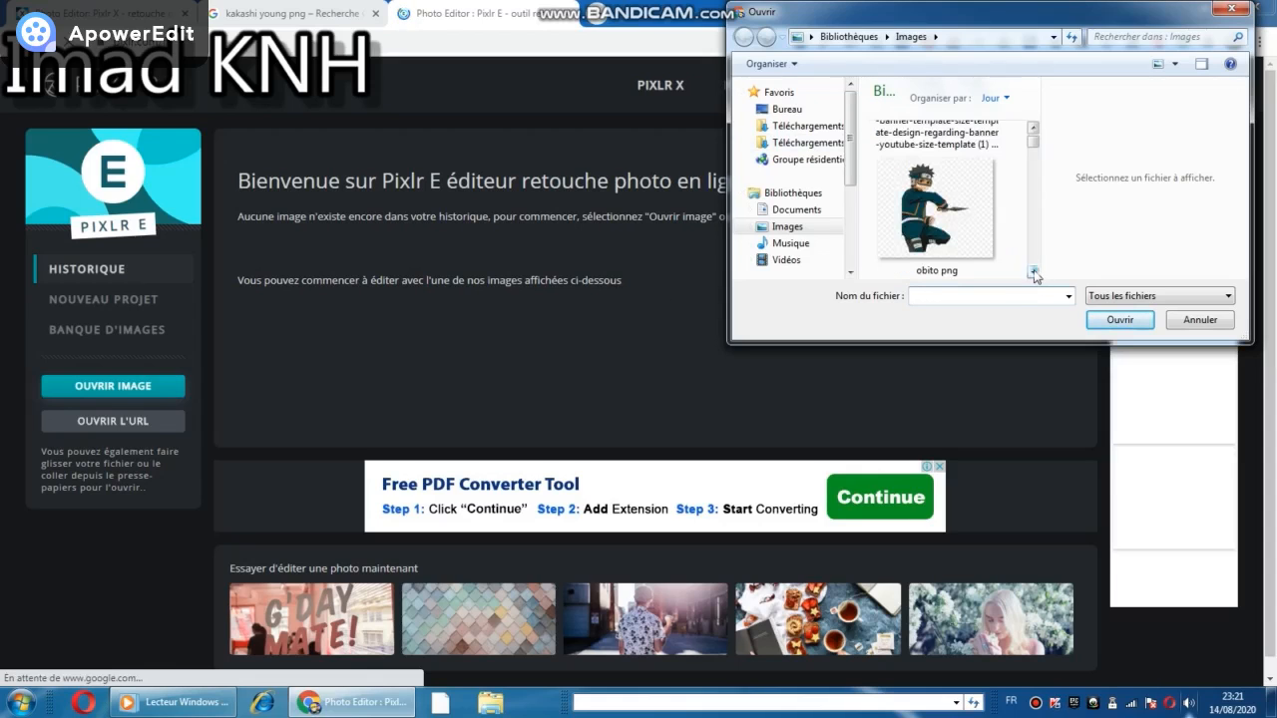
click(943, 239)
double_click(947, 246)
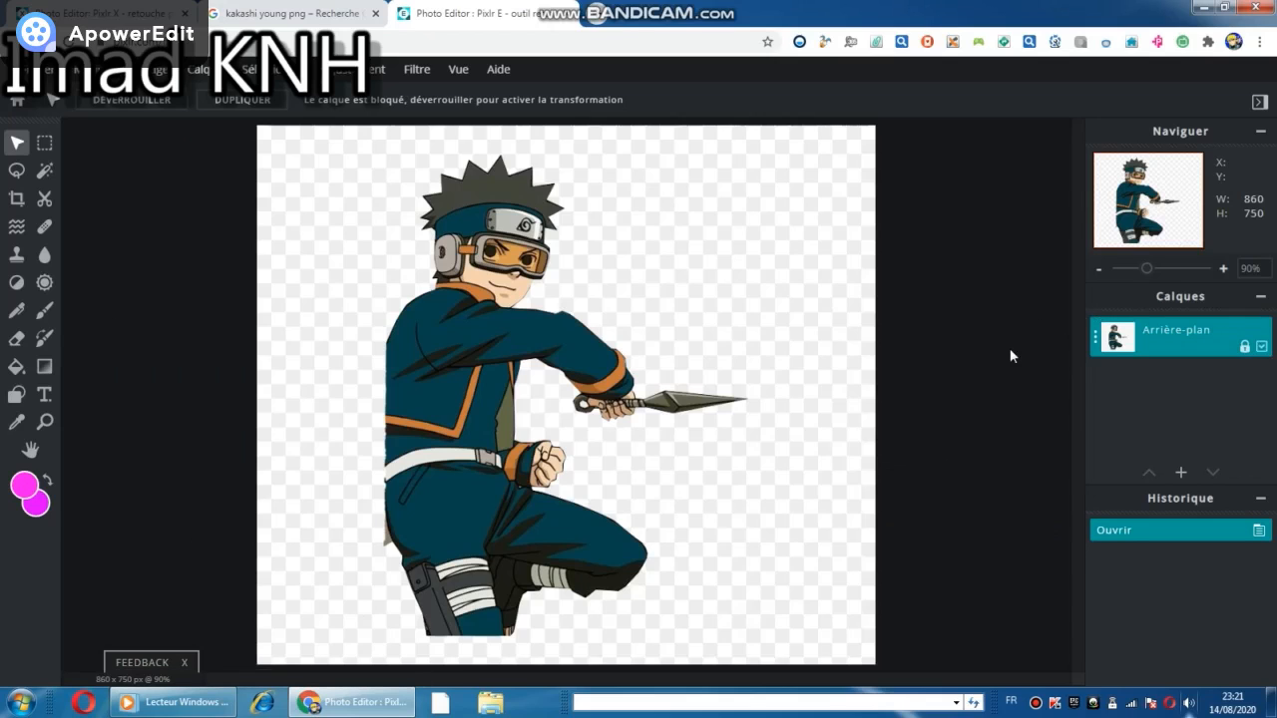
- Unlock the Arrière-plan layer, select the white checkered background around Obito with the magic wand, and delete it
click(1095, 346)
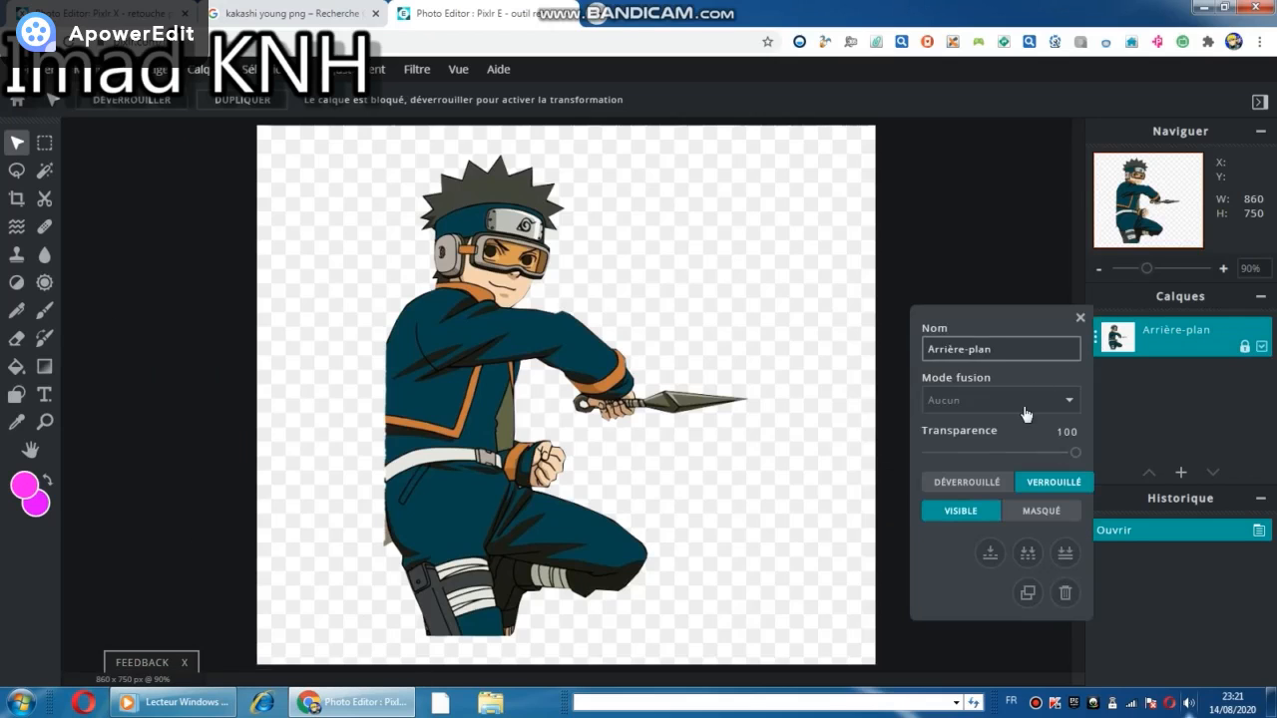
click(995, 484)
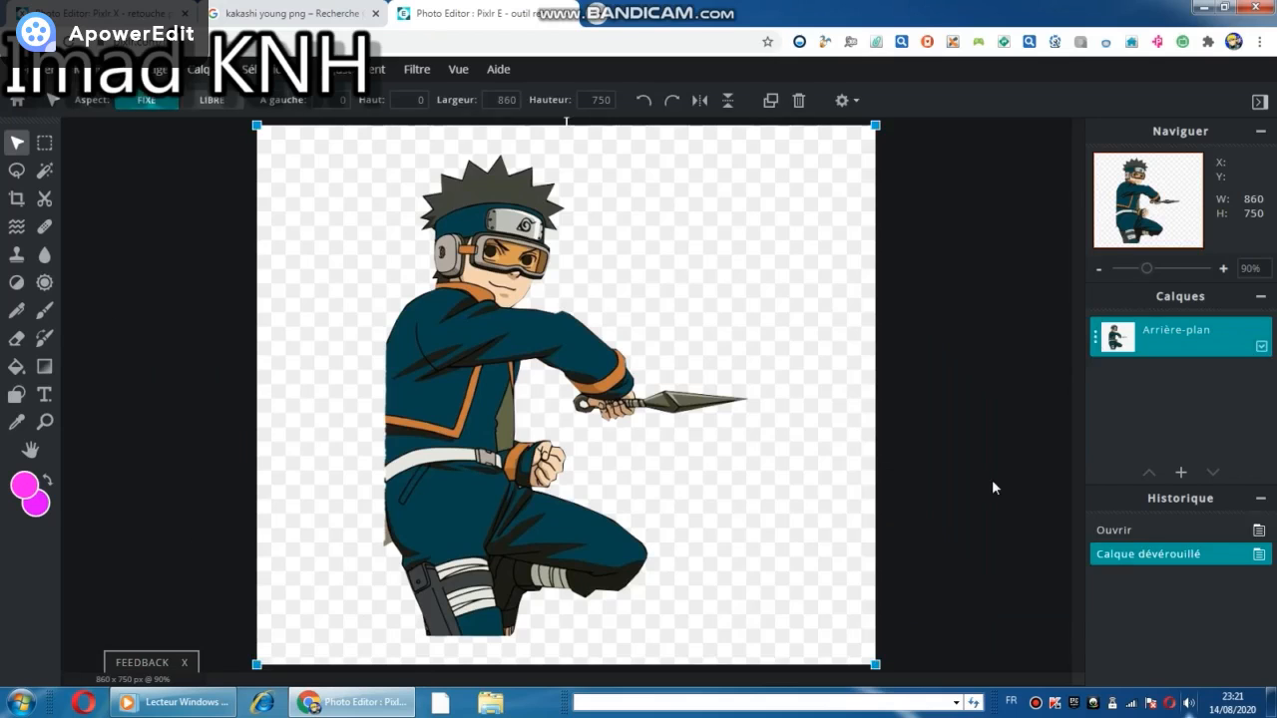
click(44, 179)
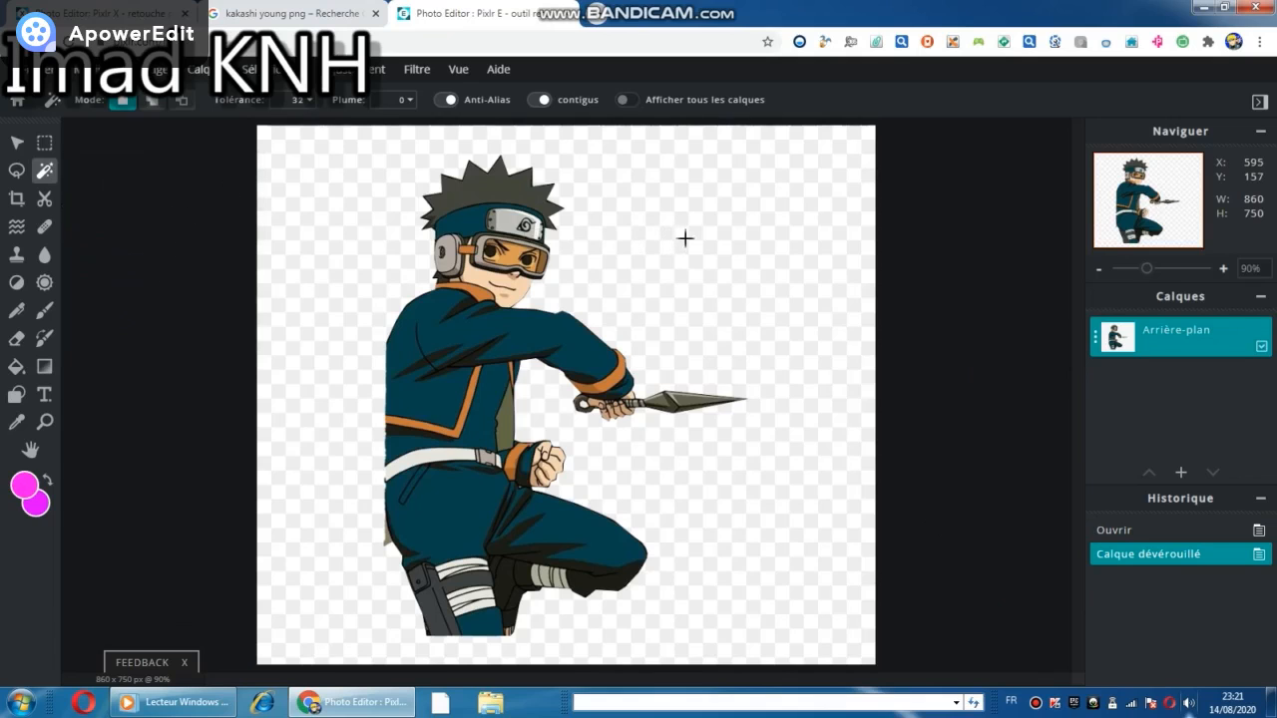
click(693, 296)
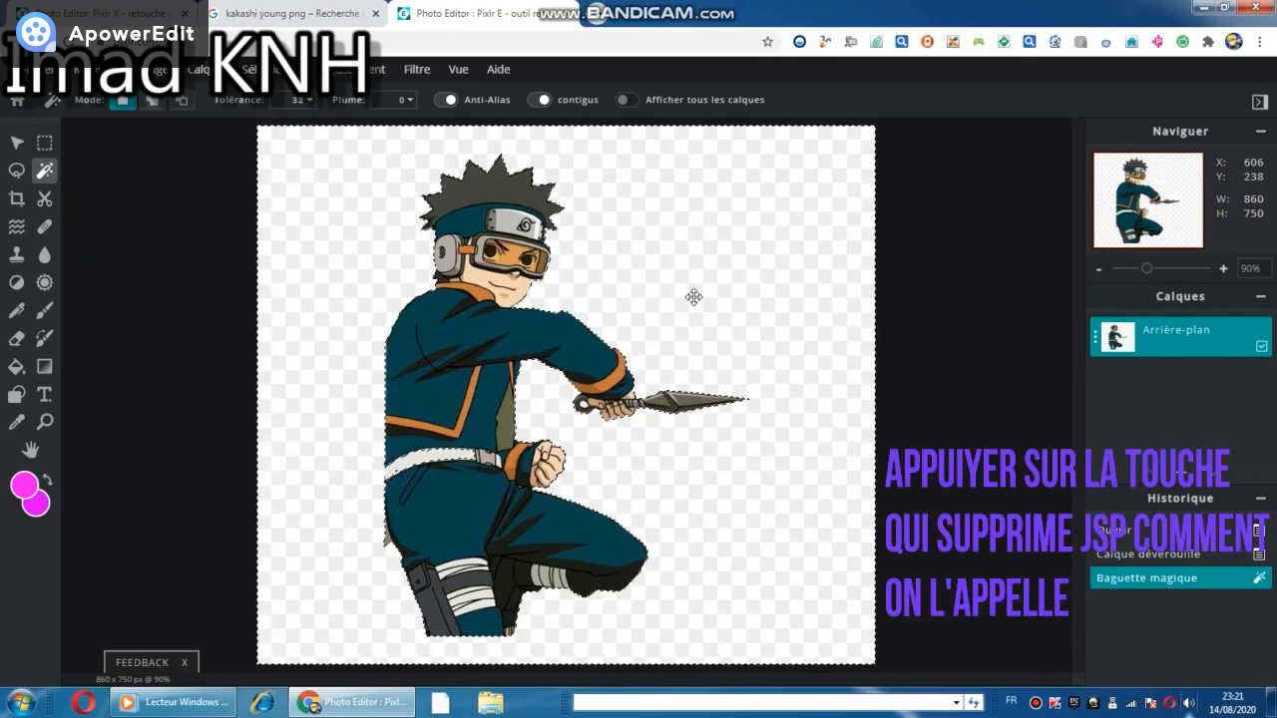
key(Delete)
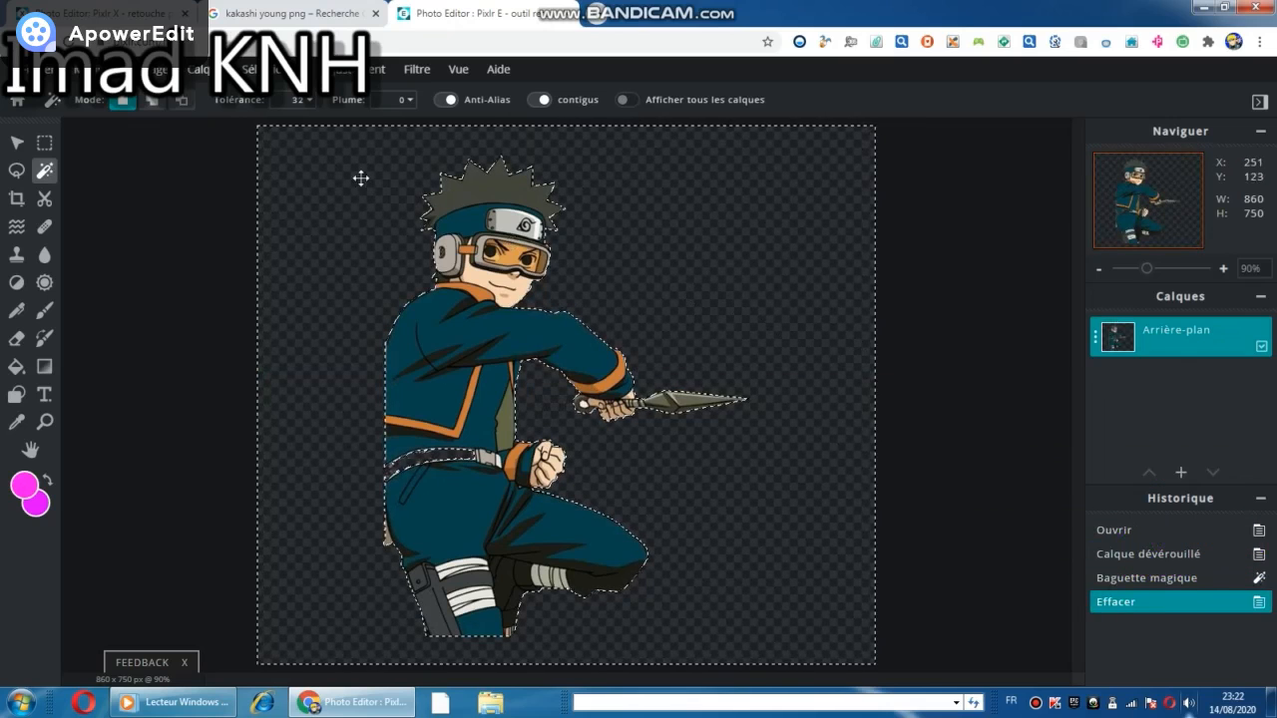
- Export the cut-out Obito image as a PNG named "obito png" at 860 × 750
click(47, 71)
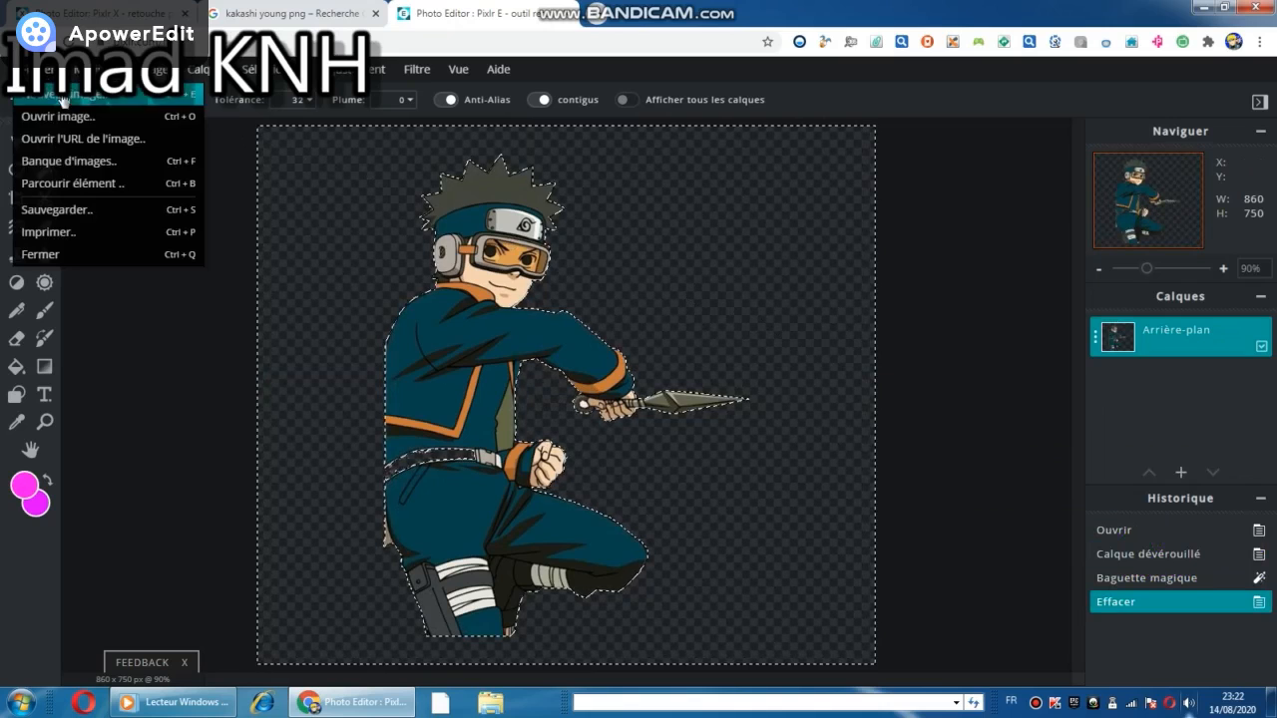
click(96, 212)
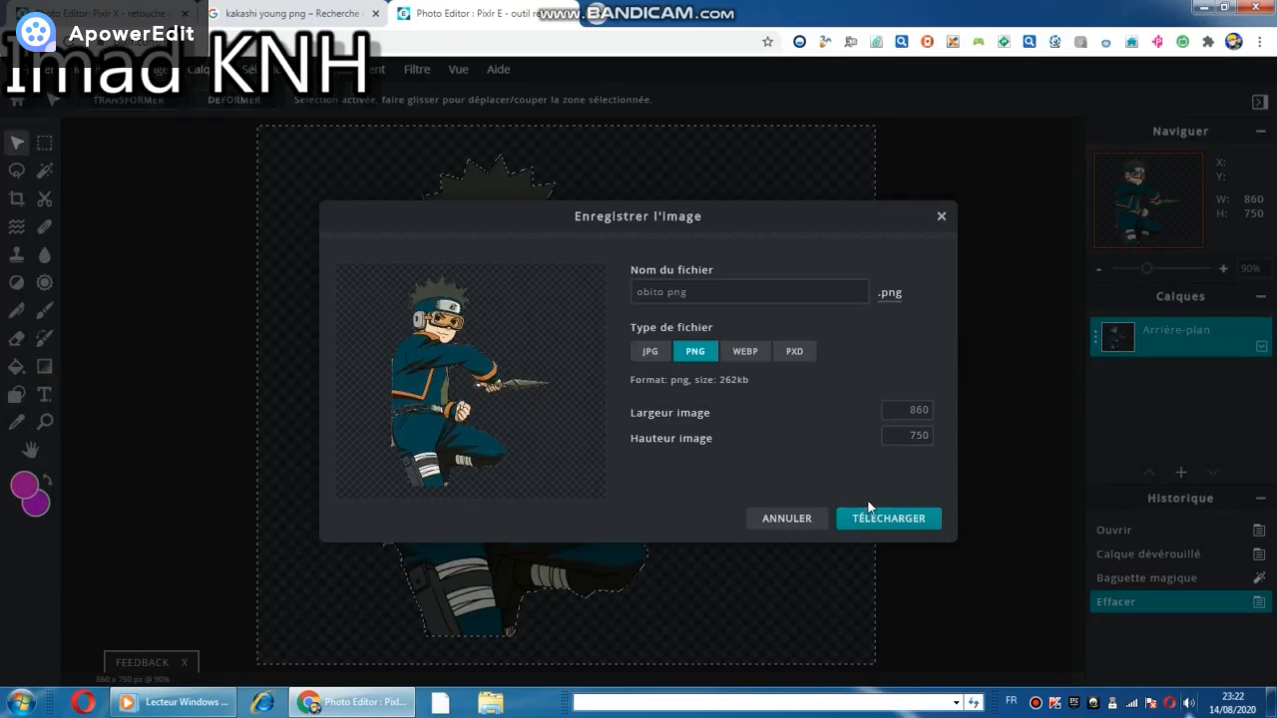
click(882, 529)
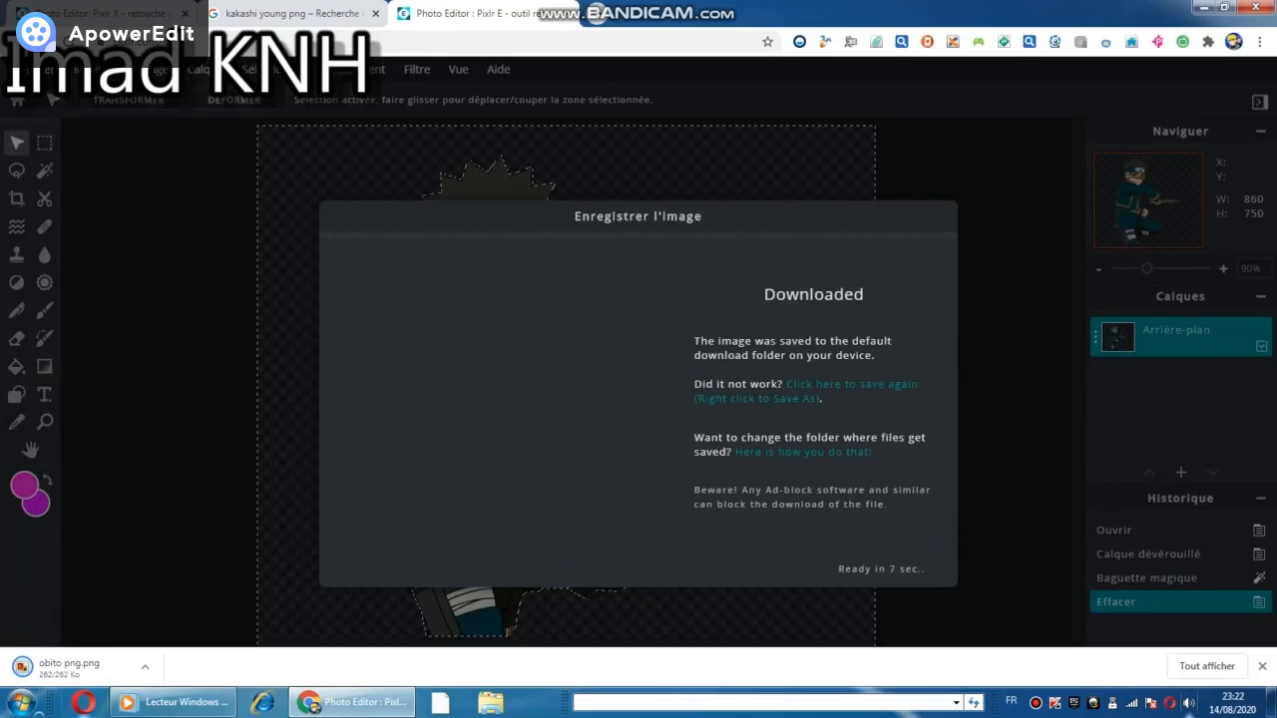
- Copy the downloaded obito png.png into the Images library, replacing the same-named file, and close the download bar and the export dialog
click(14, 706)
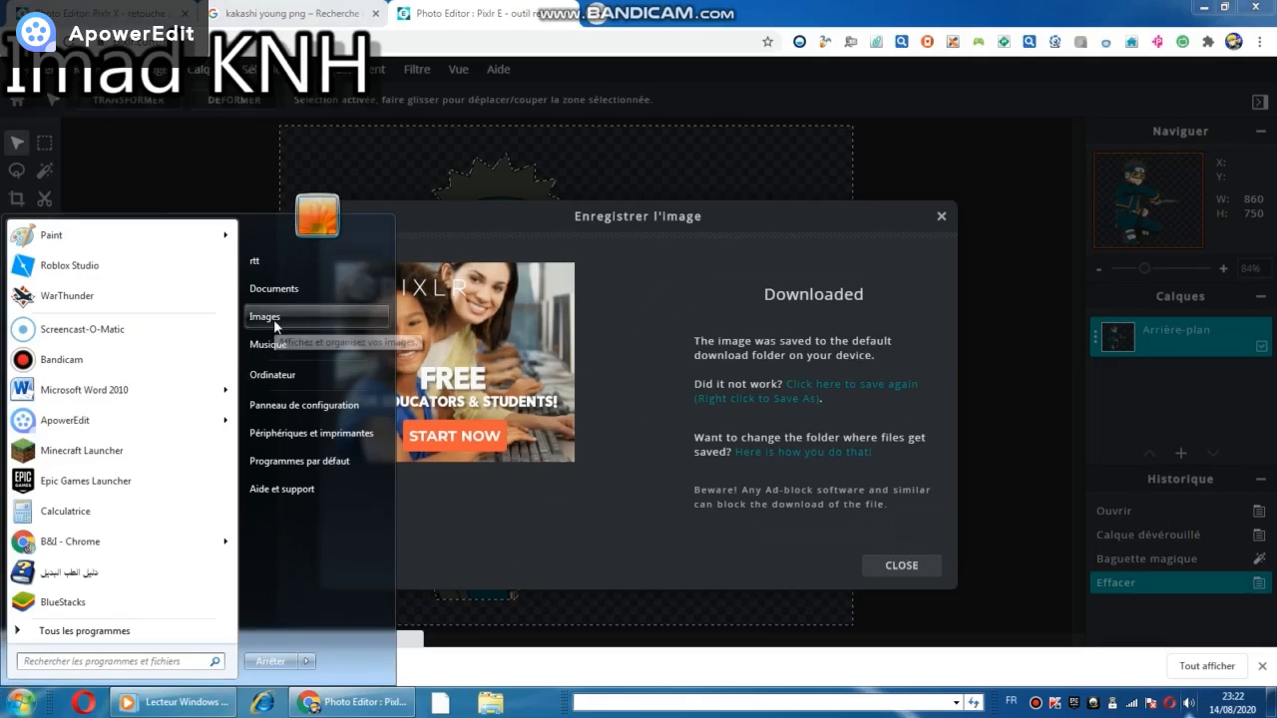
click(277, 375)
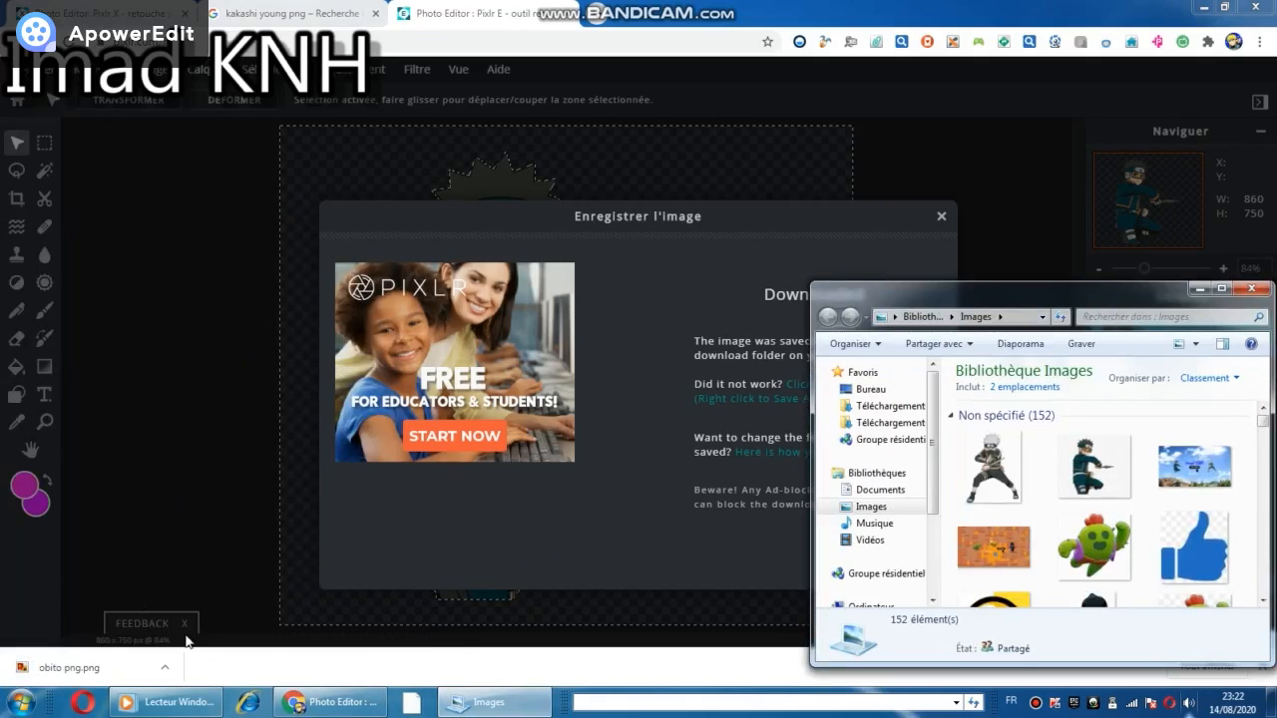
click(451, 629)
drag(468, 673, 878, 512)
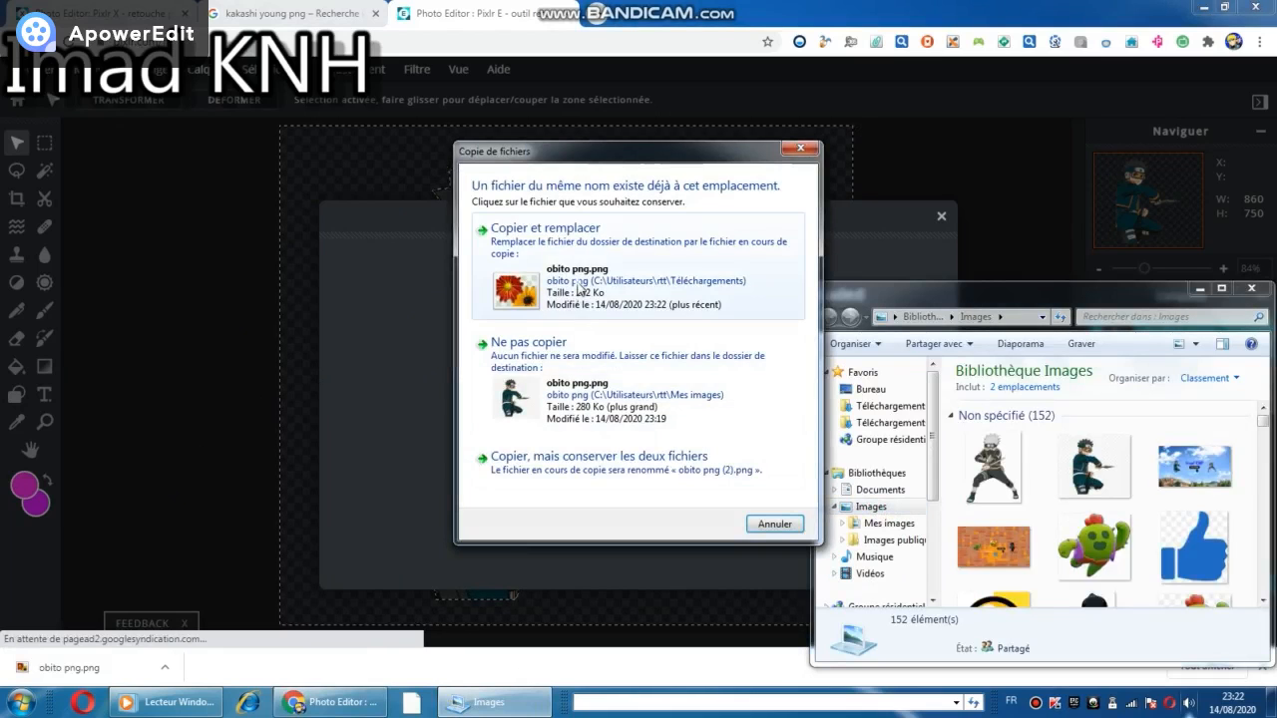
click(577, 282)
click(590, 391)
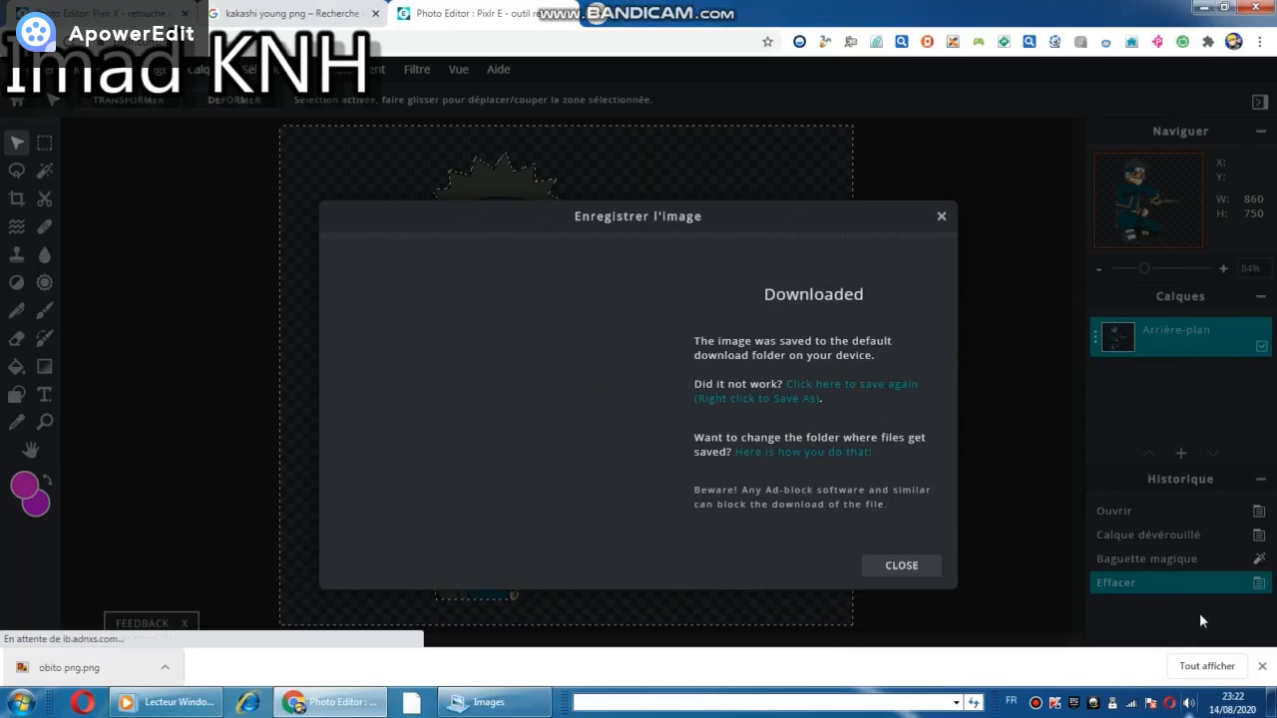
click(1262, 668)
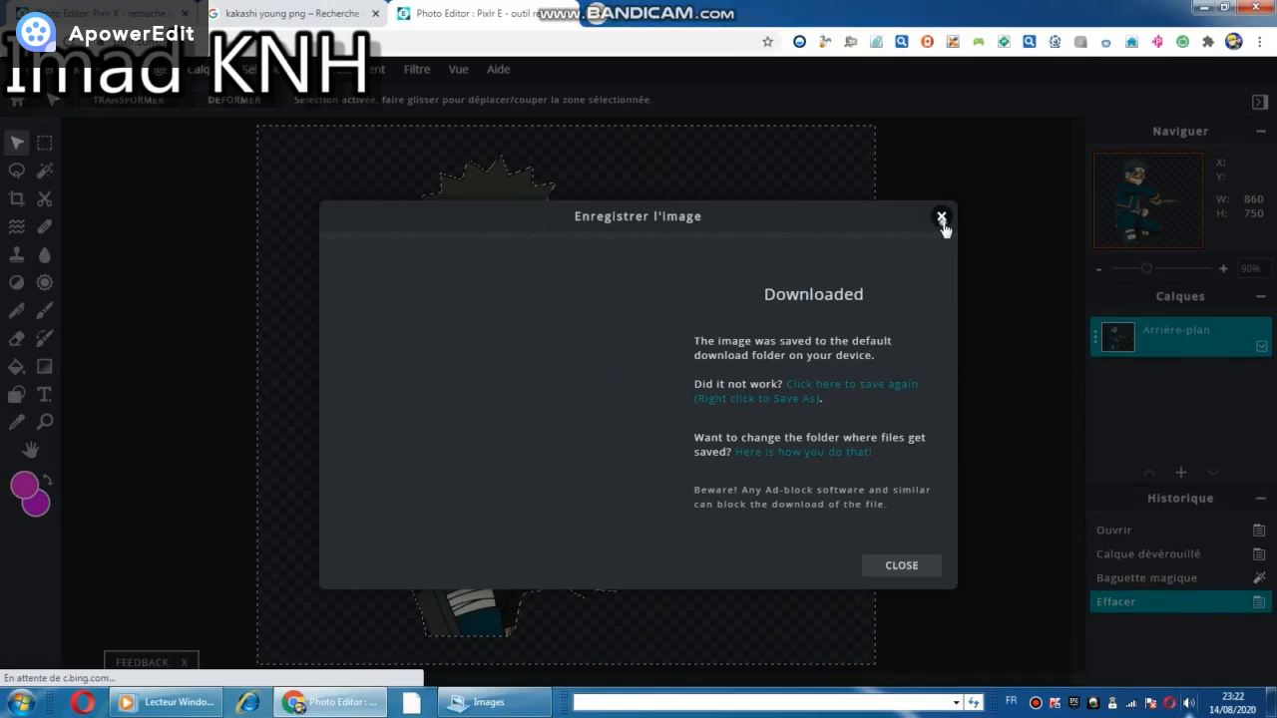
click(942, 219)
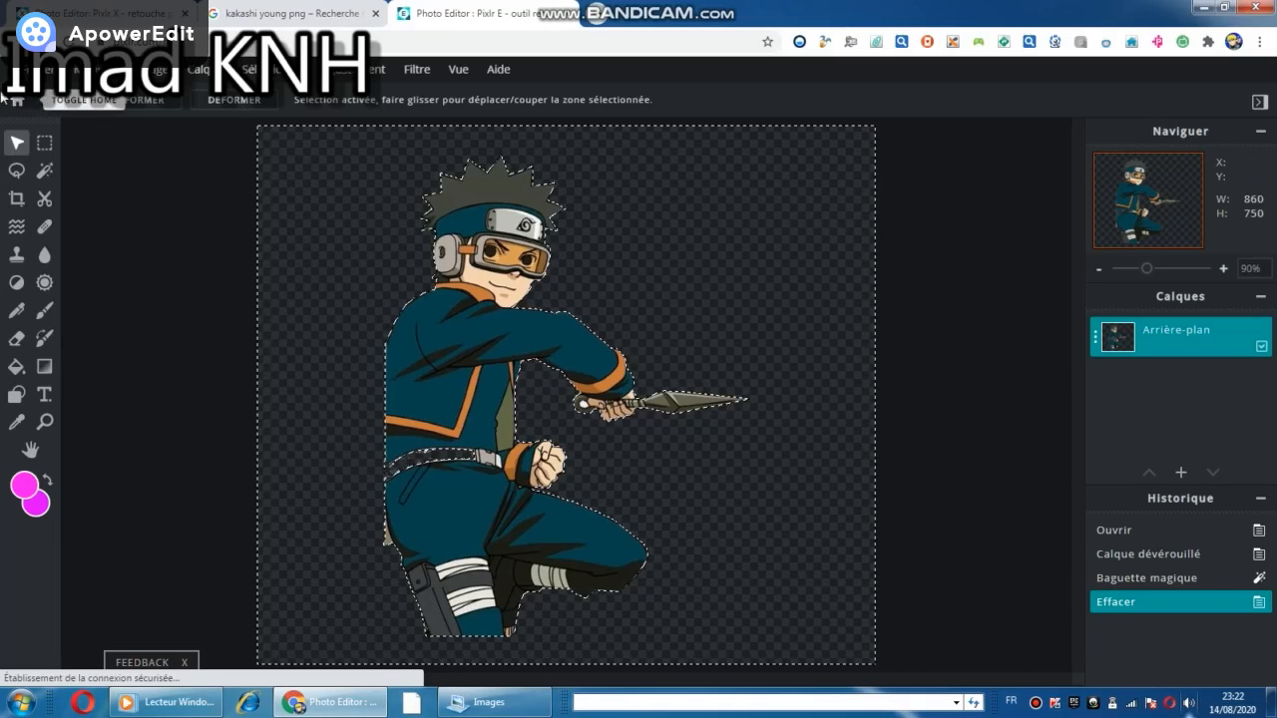
- Return to the editor's home screen and open the "kakashi young png" image from the Images library
click(8, 99)
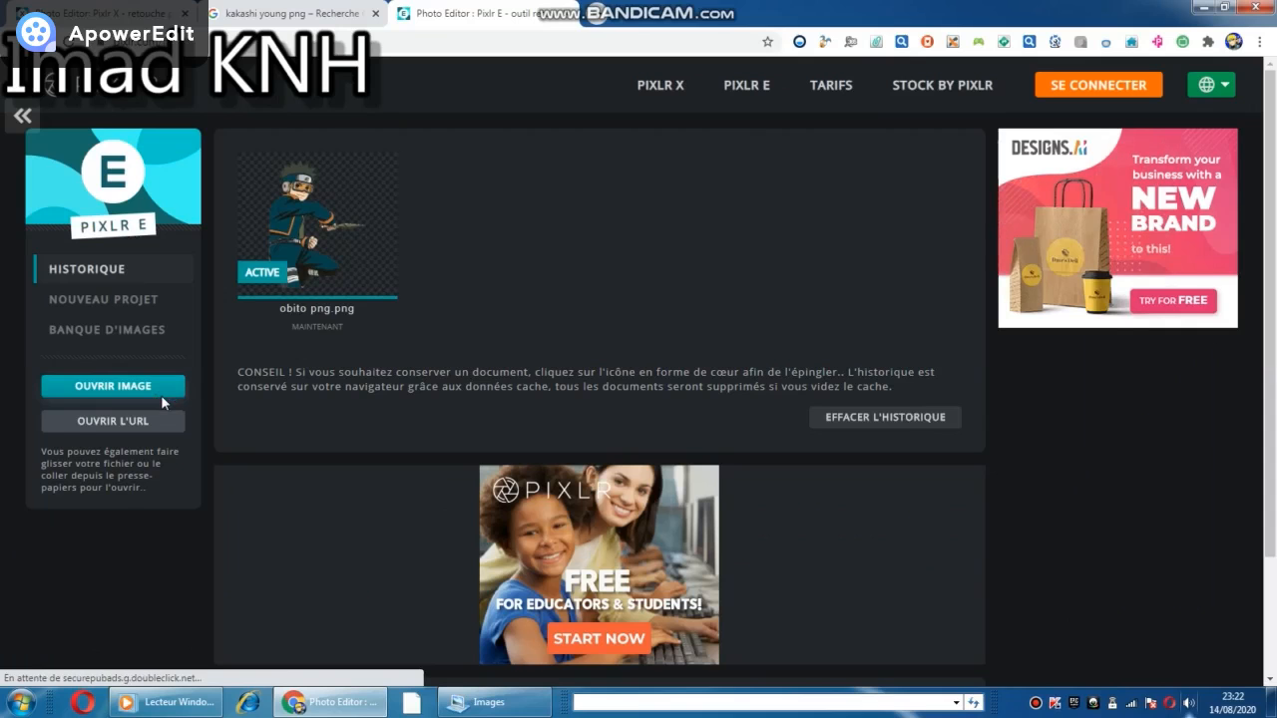
click(160, 395)
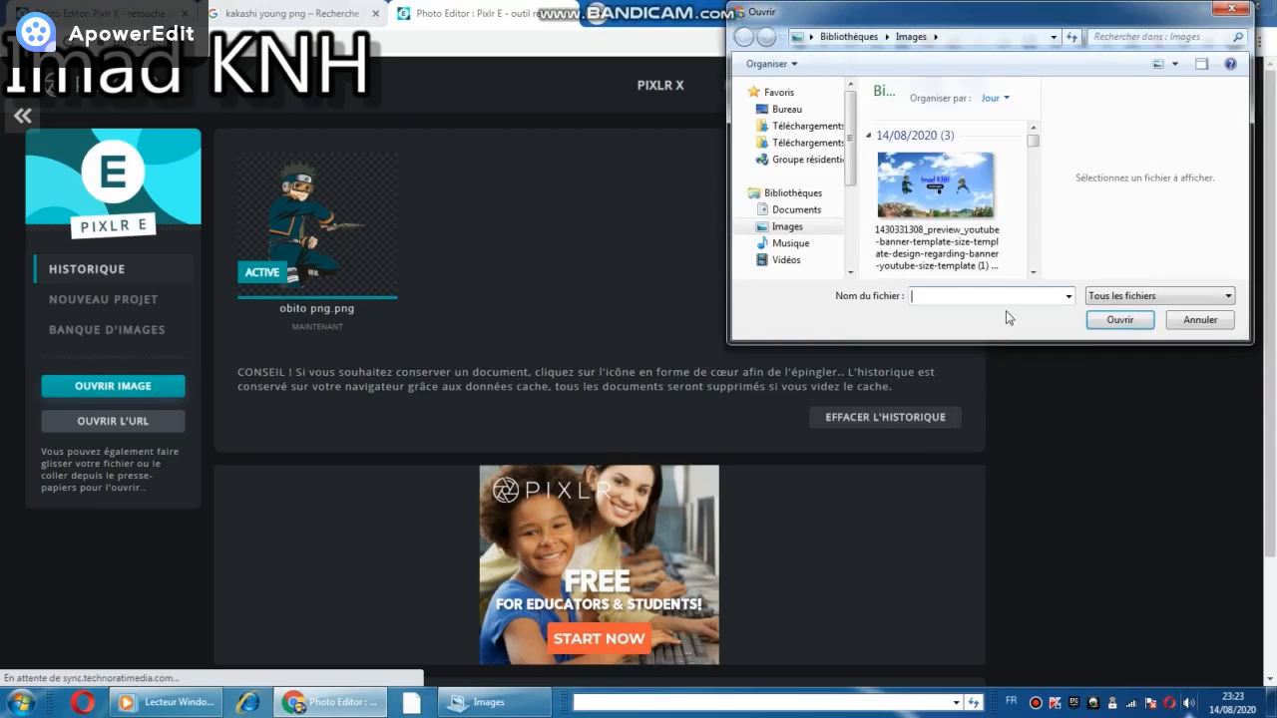
scroll(1019, 269, down, 2)
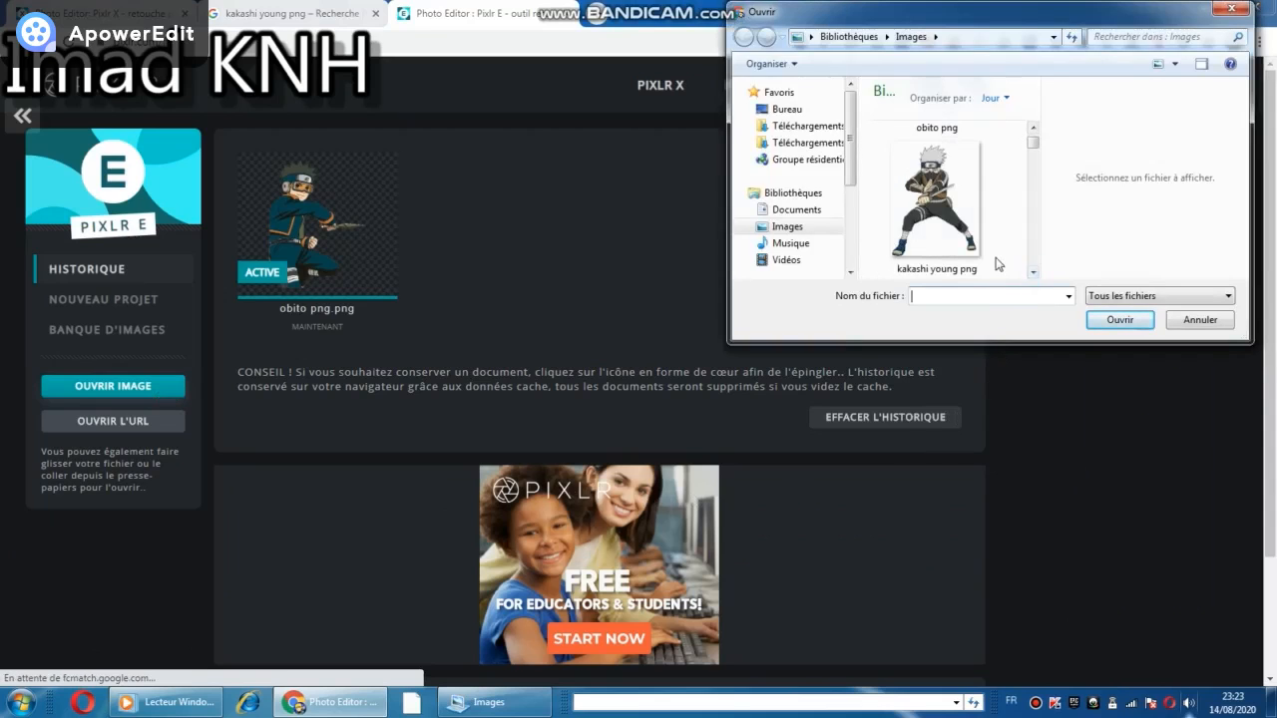
click(1035, 272)
scroll(1033, 271, down, 5)
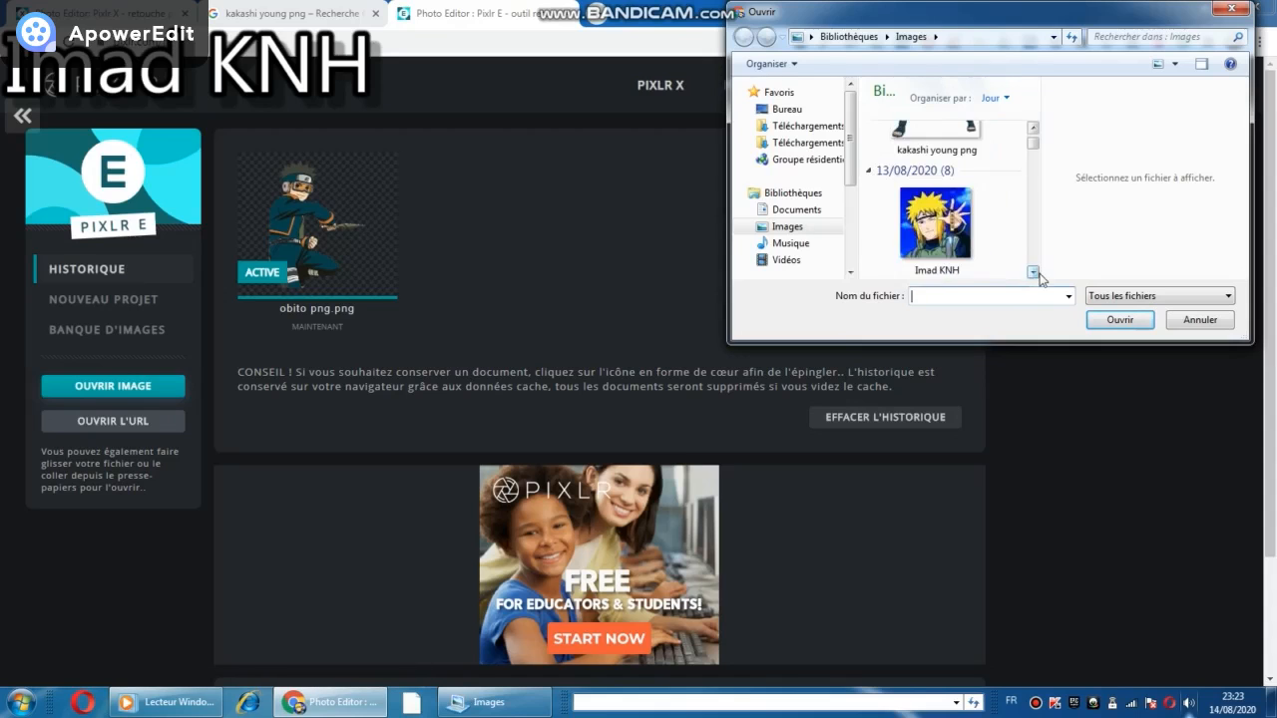
click(1034, 129)
click(1033, 130)
click(1033, 130)
click(1034, 130)
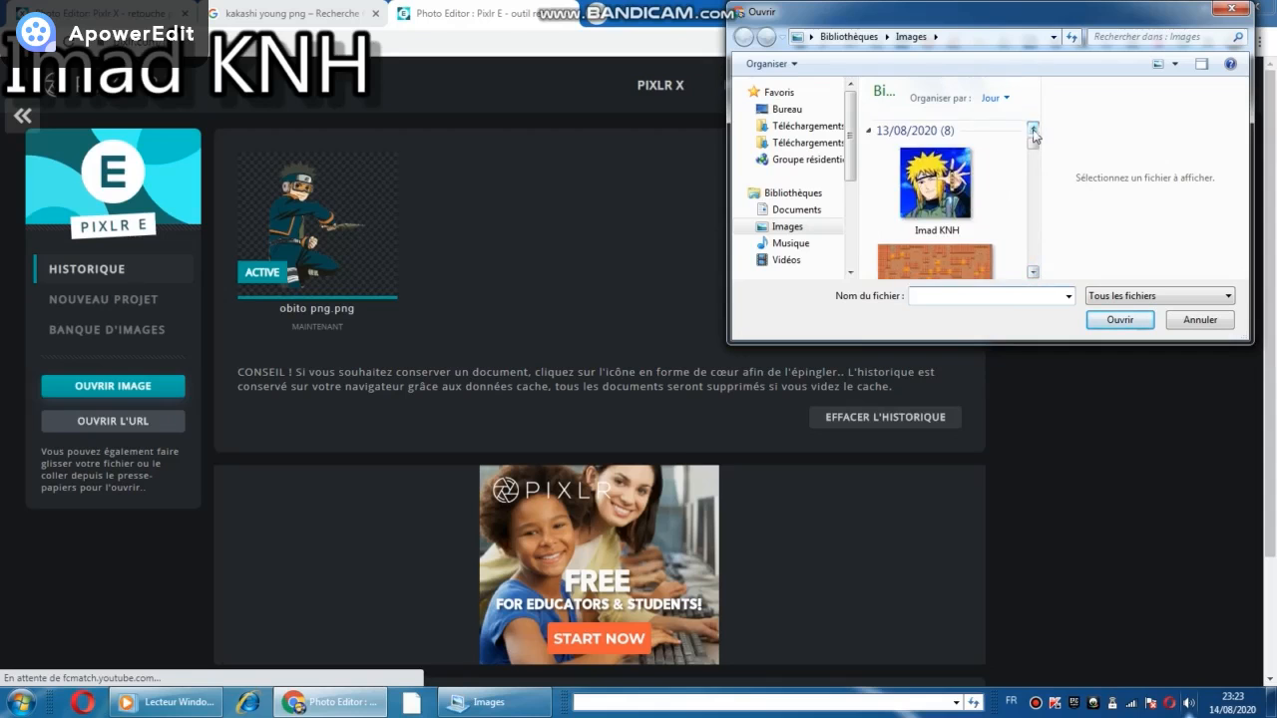
click(1033, 130)
click(943, 199)
double_click(944, 210)
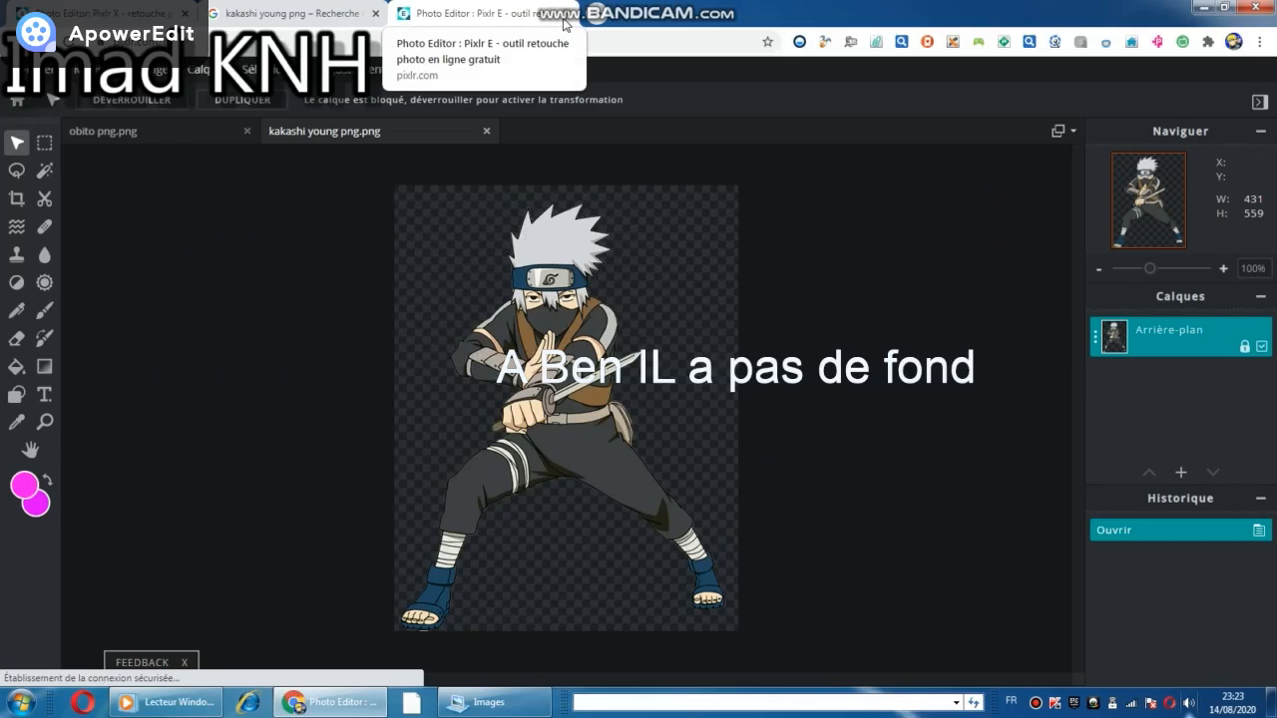
- Go back to the Google image search and replace the query with "fond konoha"
click(261, 10)
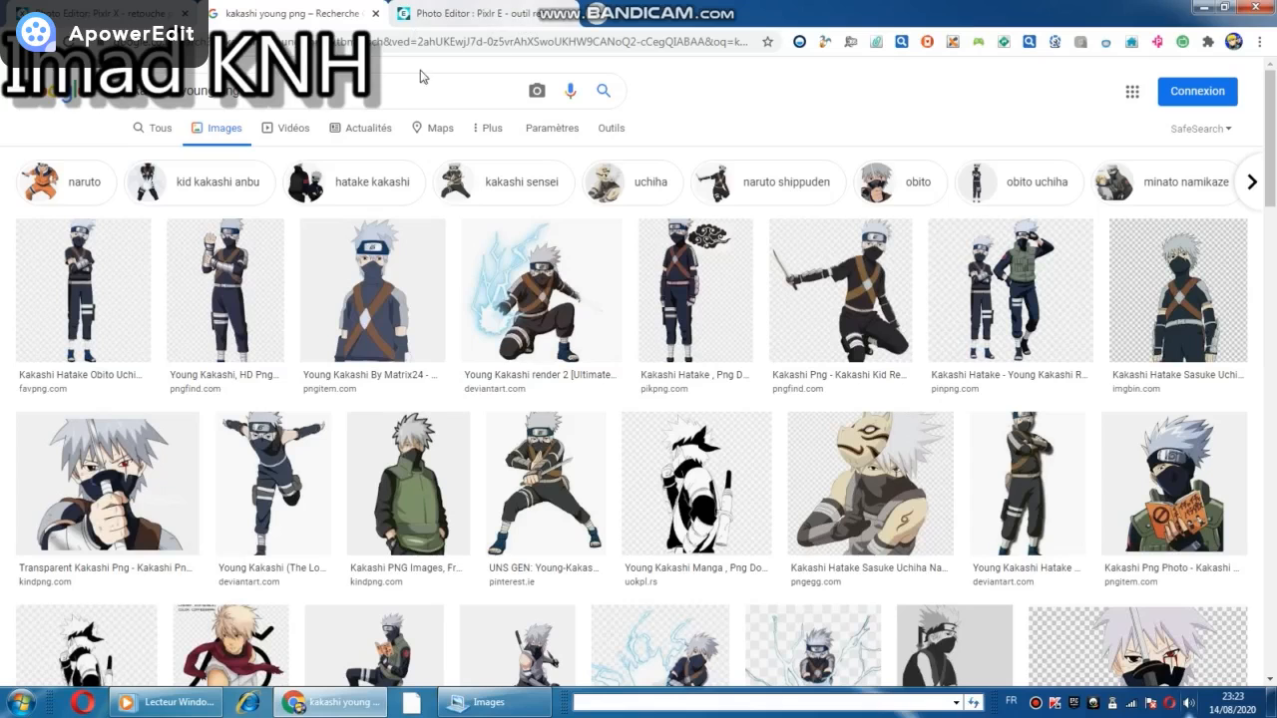
drag(327, 96, 107, 101)
text(fond )
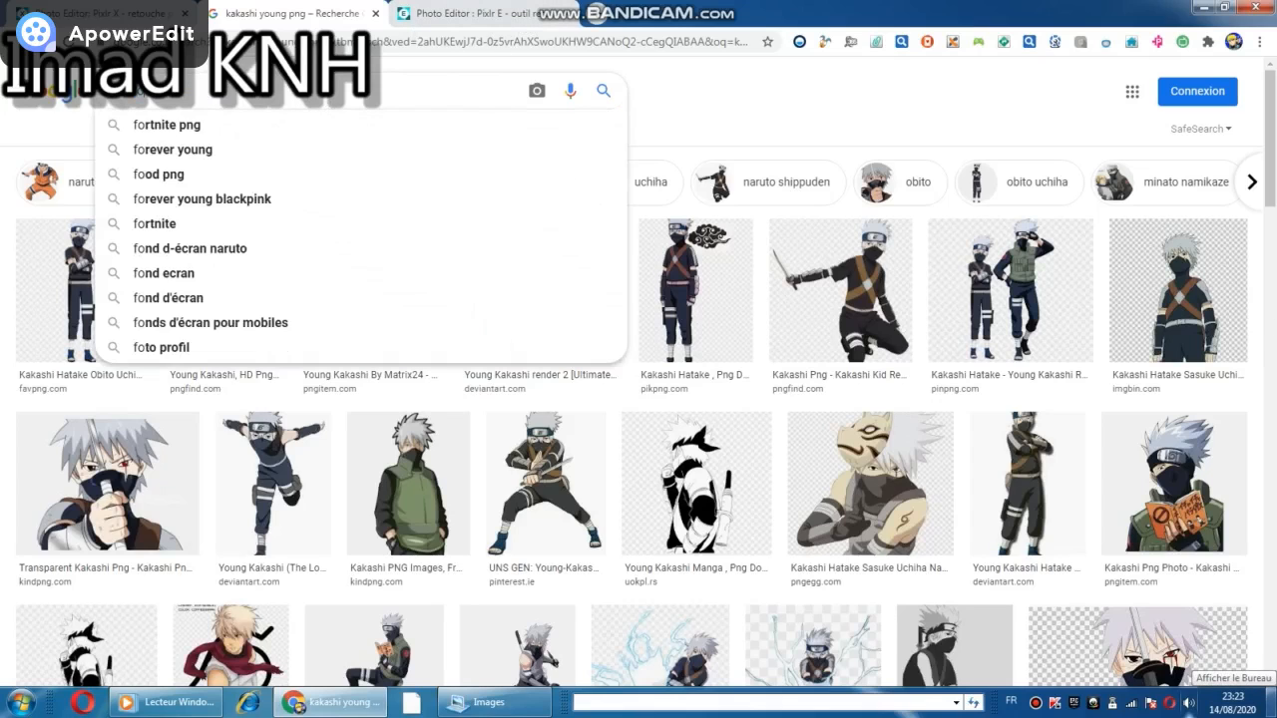
text(kona)
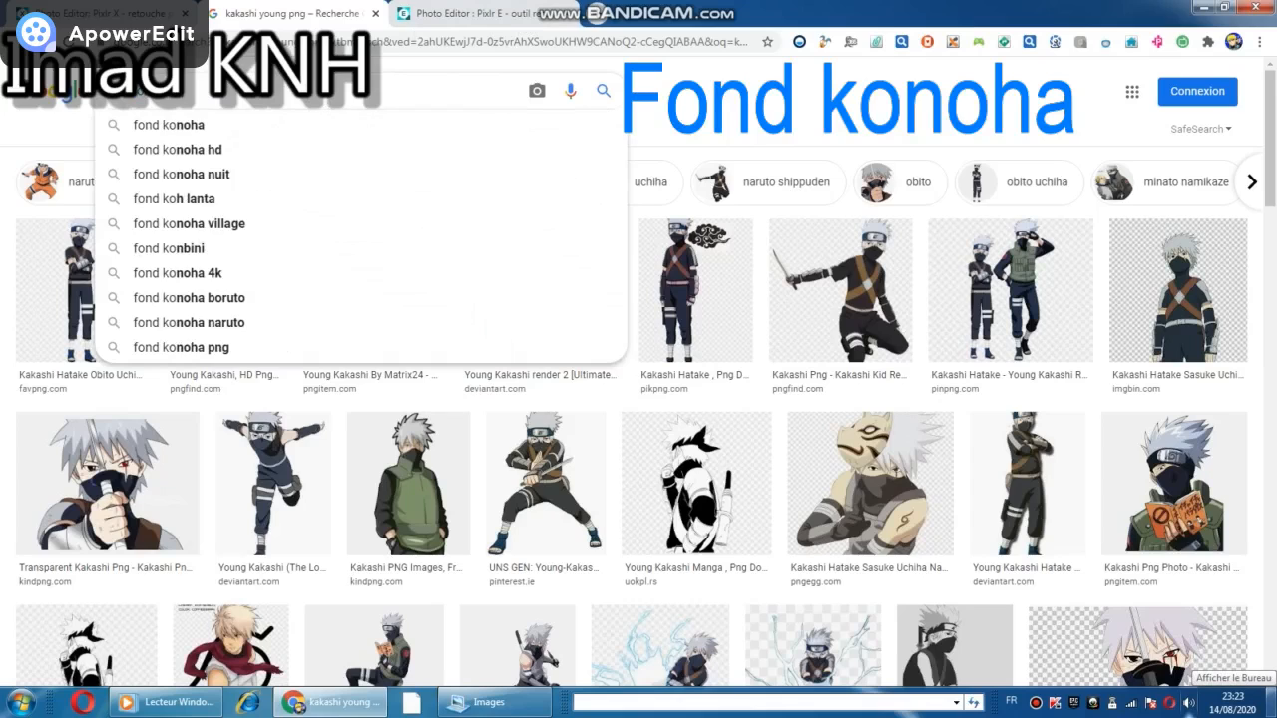
key(BackSpace)
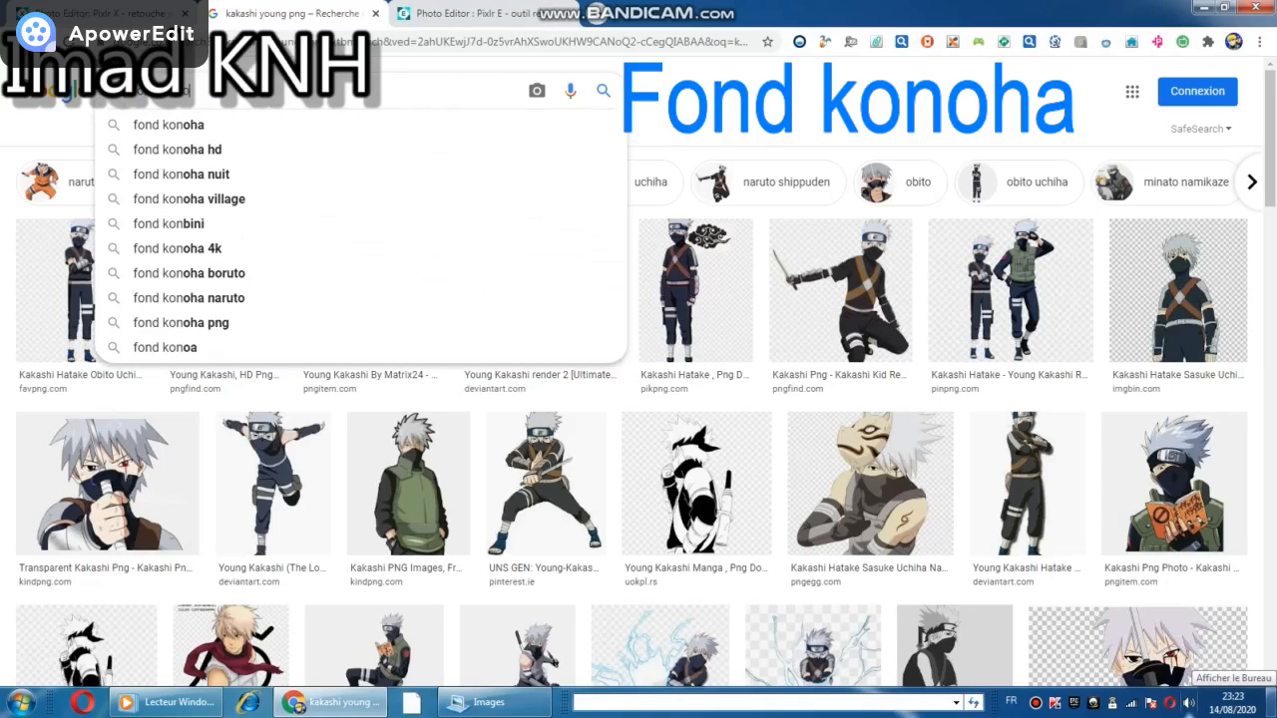
text(oha)
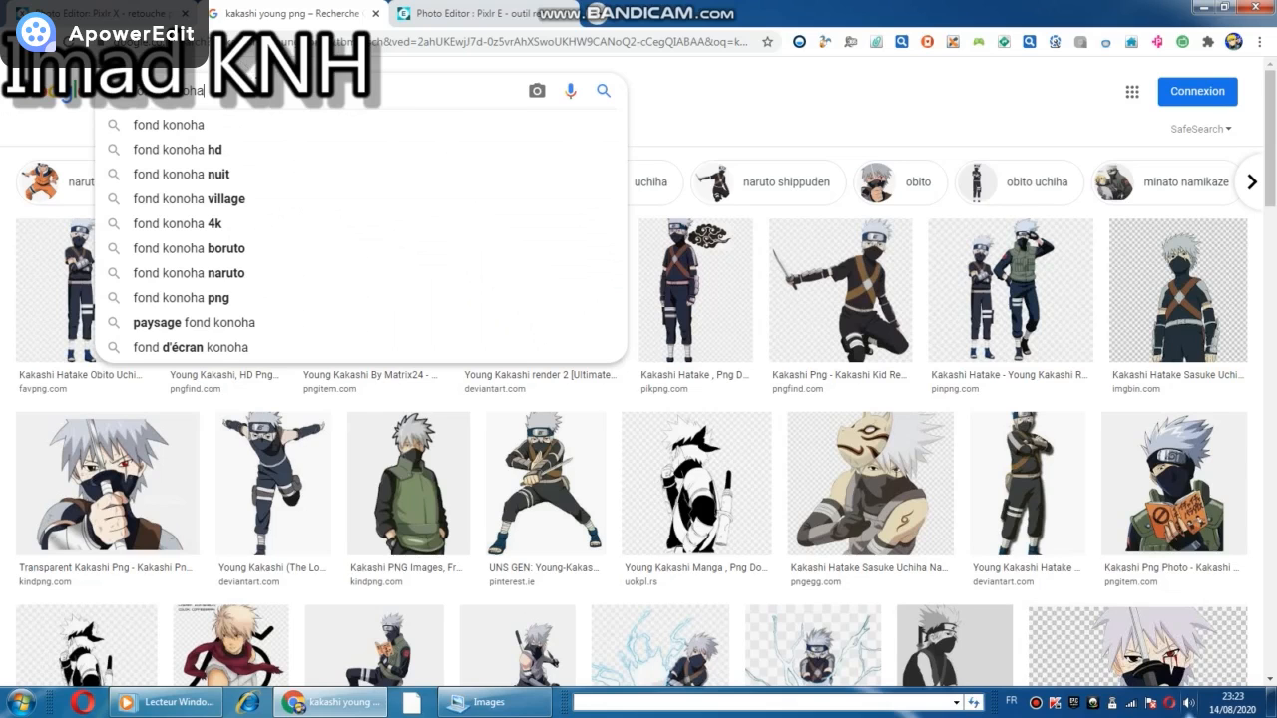
key(Return)
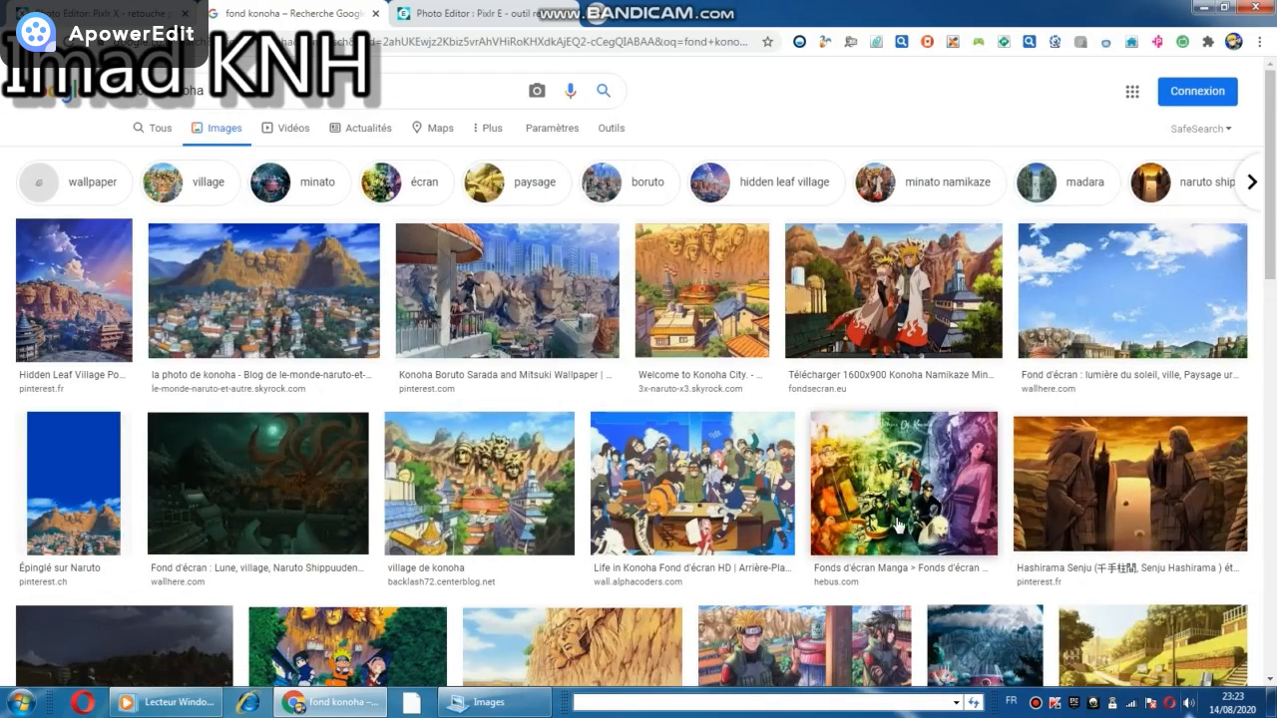
- Save the WallHere Konoha sky image as a JPEG named "fond konoha" in the Images library and dismiss the download bar
click(1091, 356)
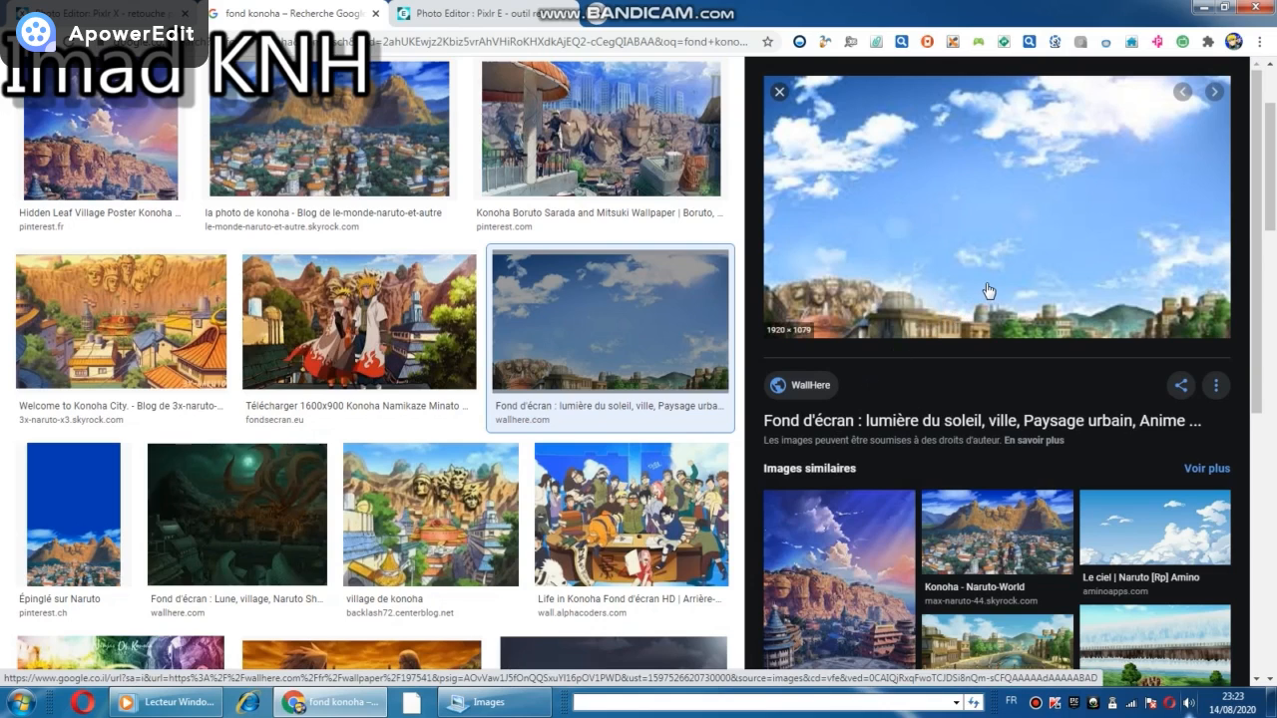
right_click(958, 225)
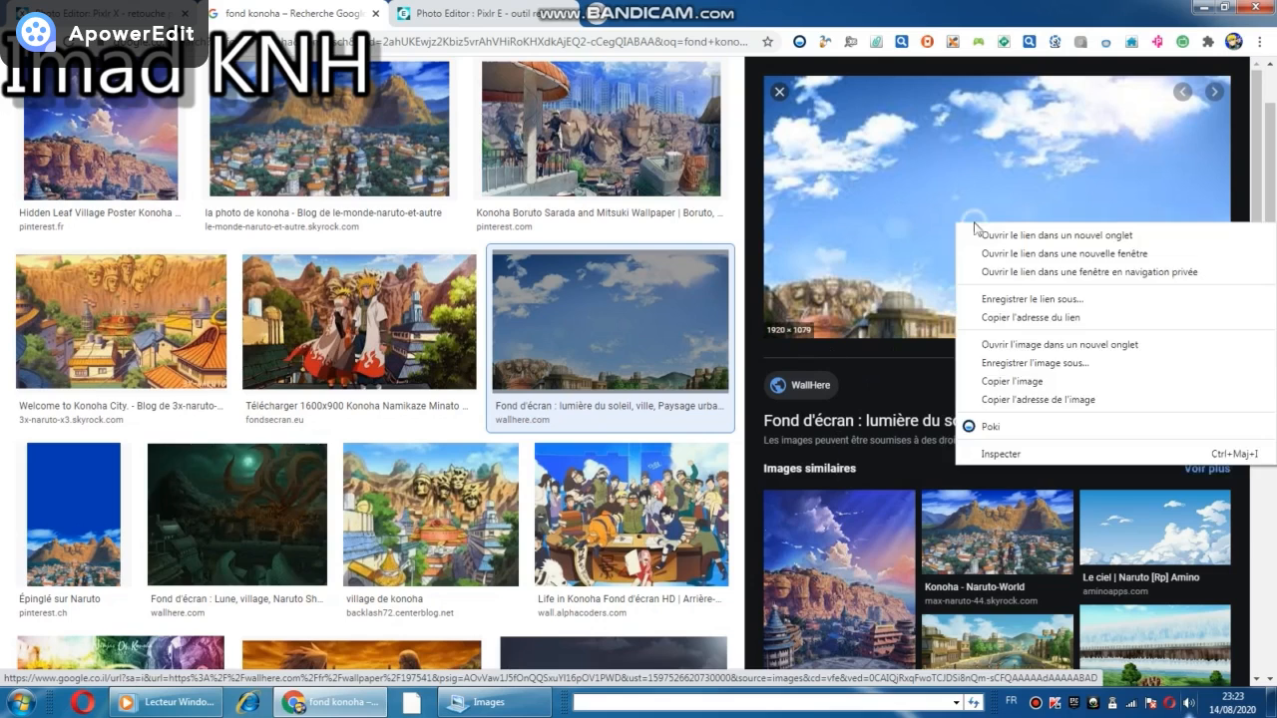
click(1018, 376)
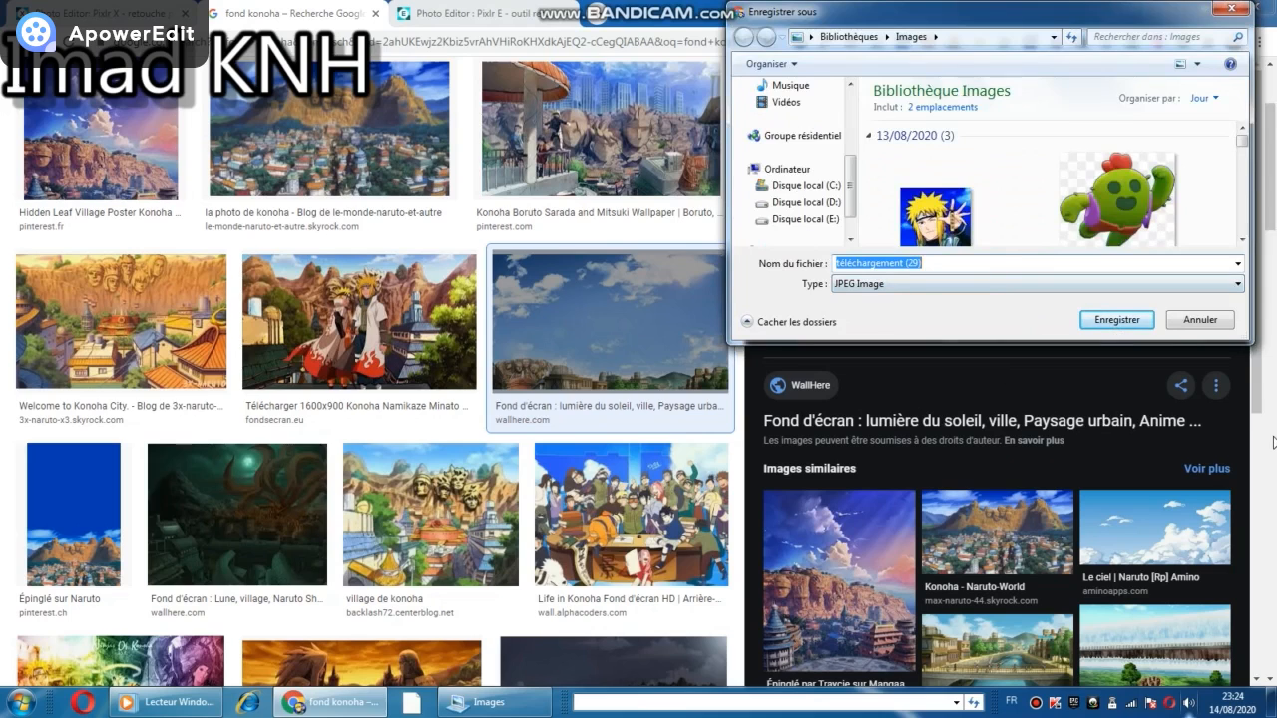
key(BackSpace)
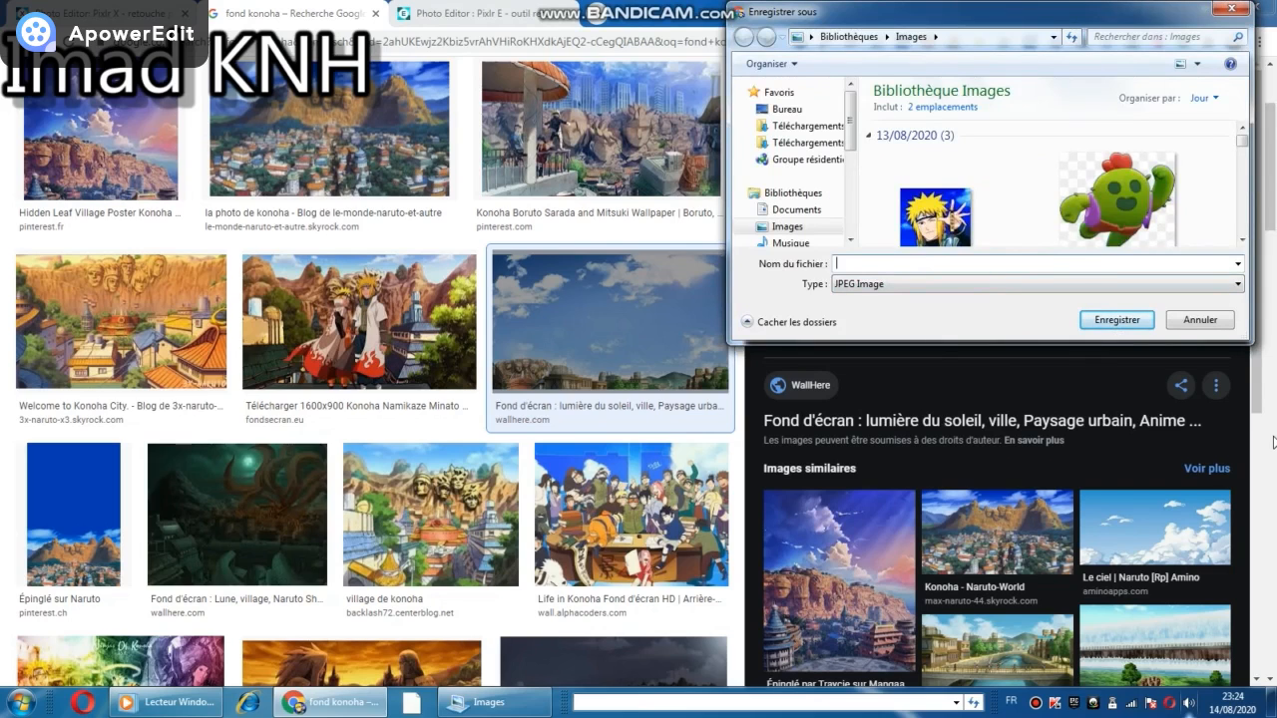
text(fond )
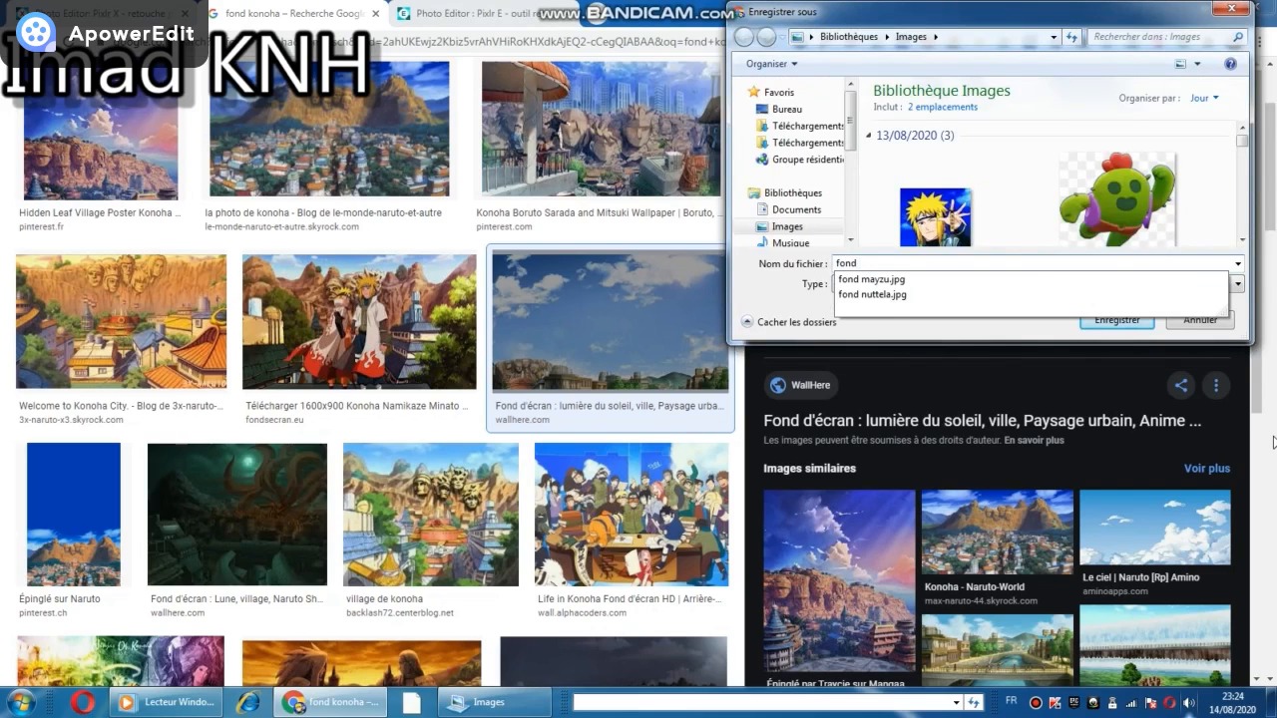
text(konoha)
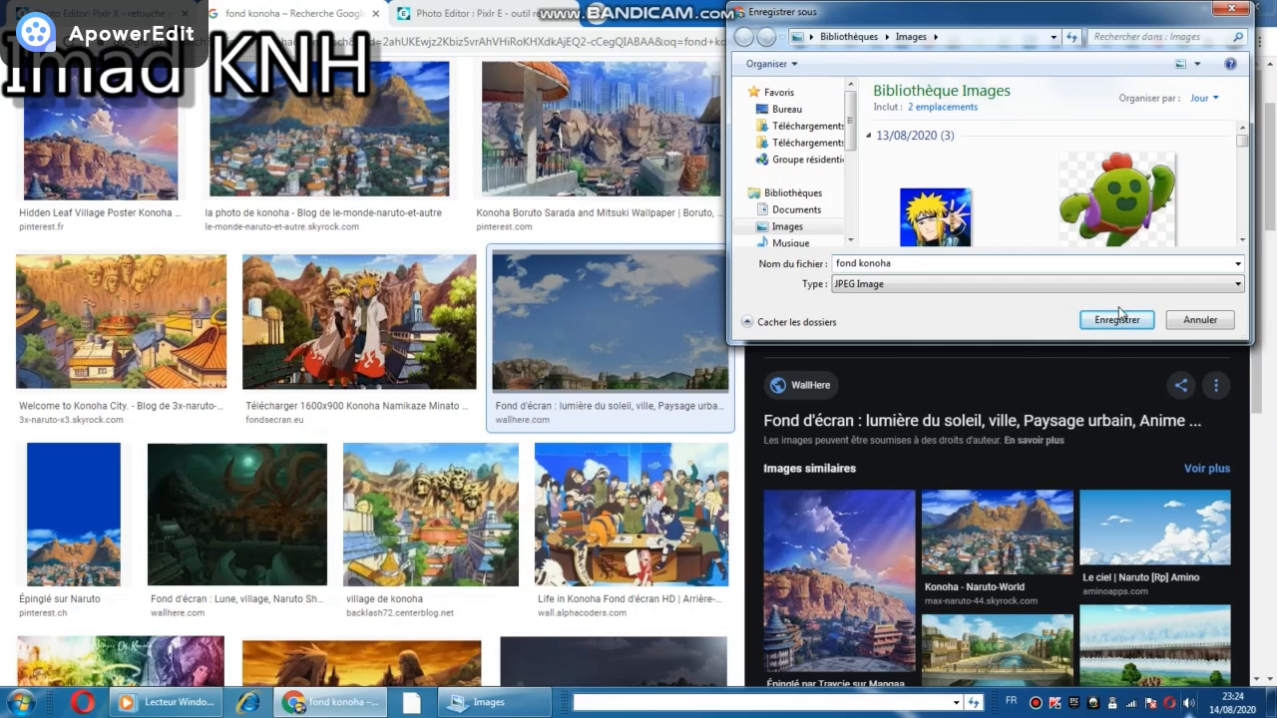
click(1117, 318)
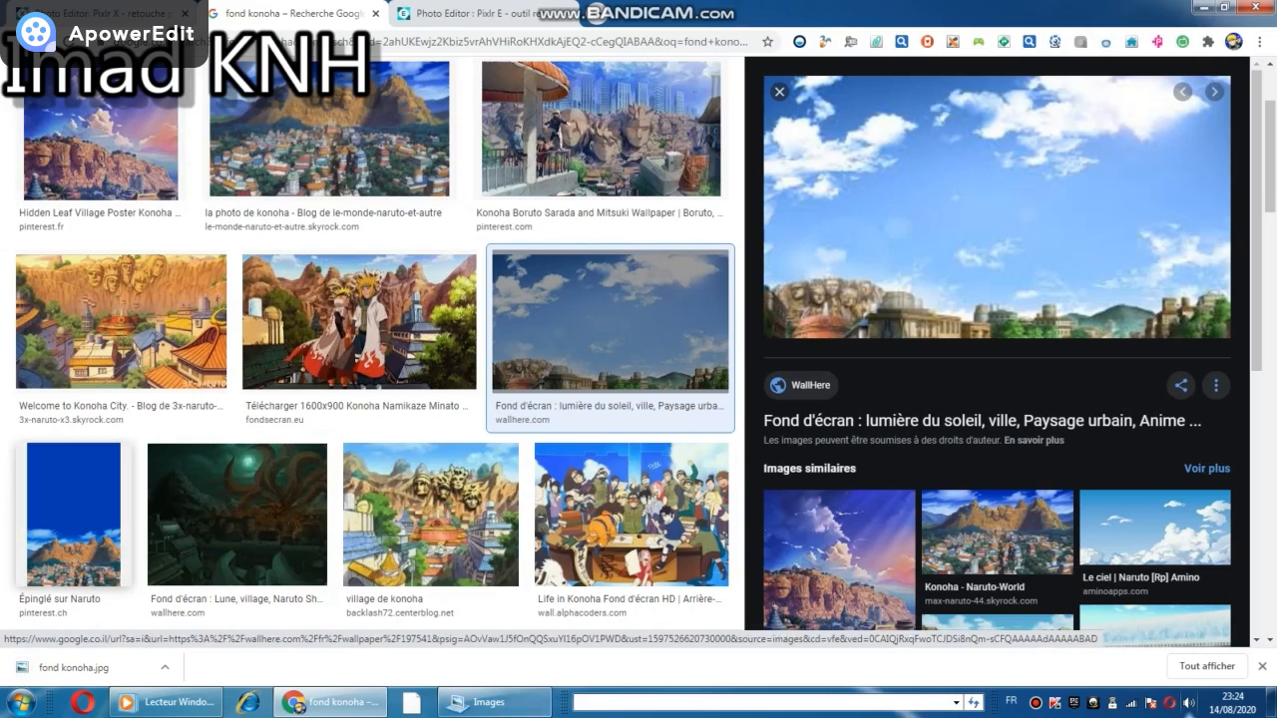
click(1263, 668)
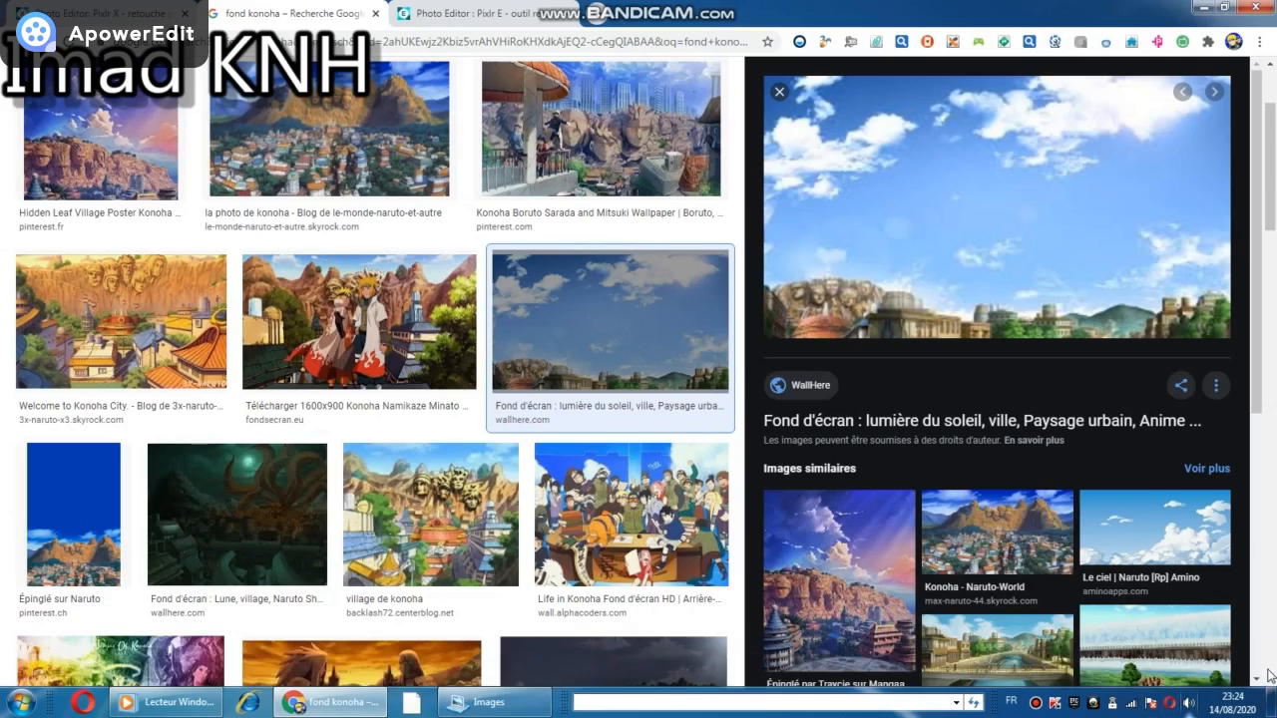
- Close the image preview and replace the image search query with the suggestion "bannière youtube taille"
click(779, 93)
scroll(1269, 317, up, 2)
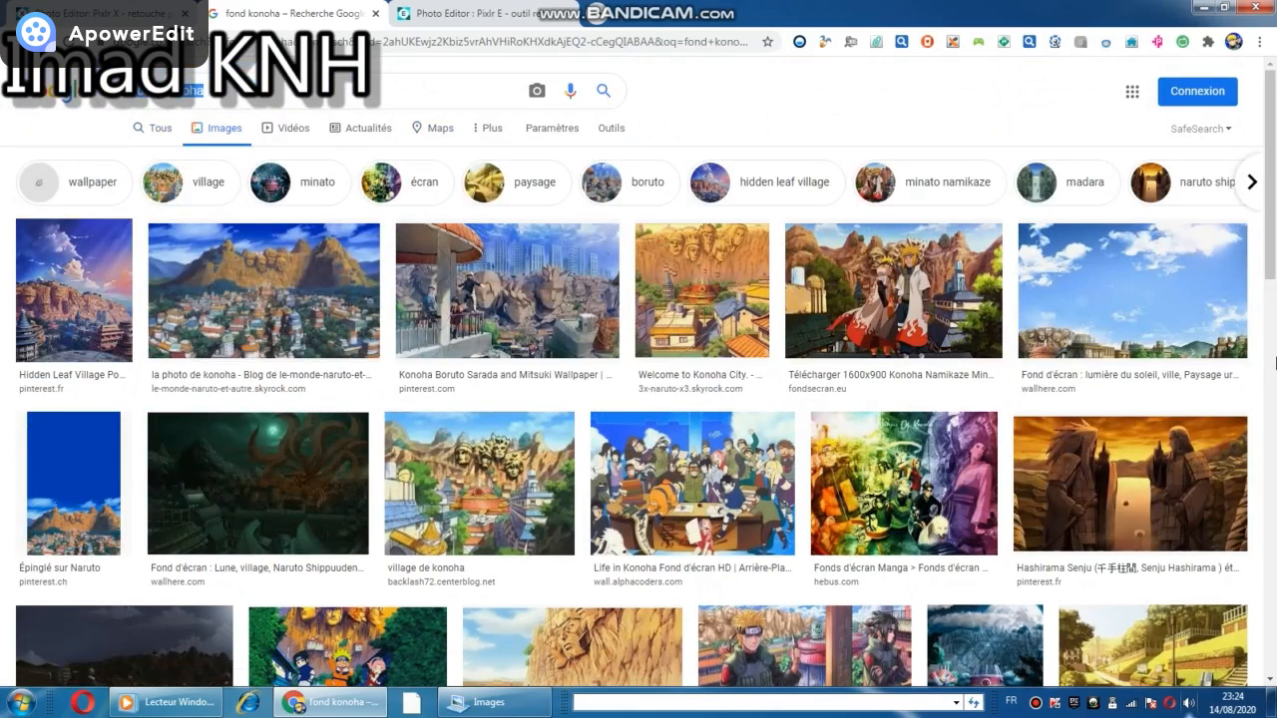
text(na)
key(BackSpace)
key(BackSpace)
key(BackSpace)
key(BackSpace)
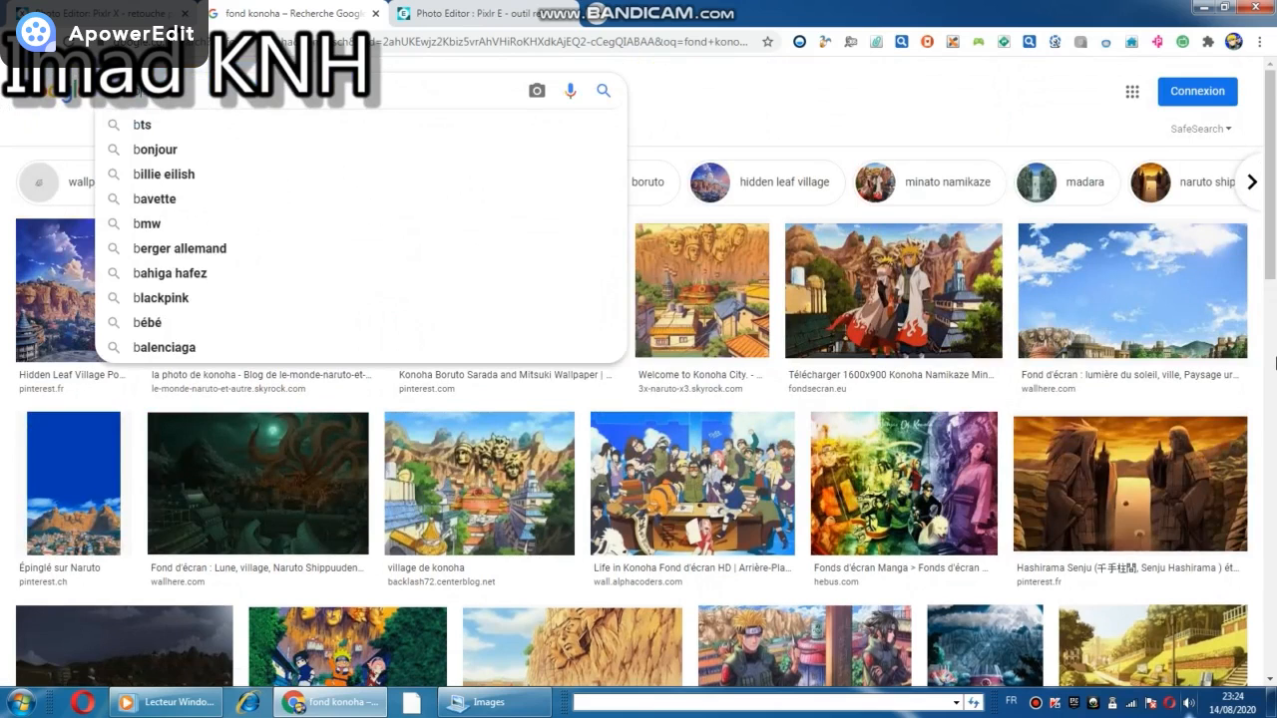
text(annie)
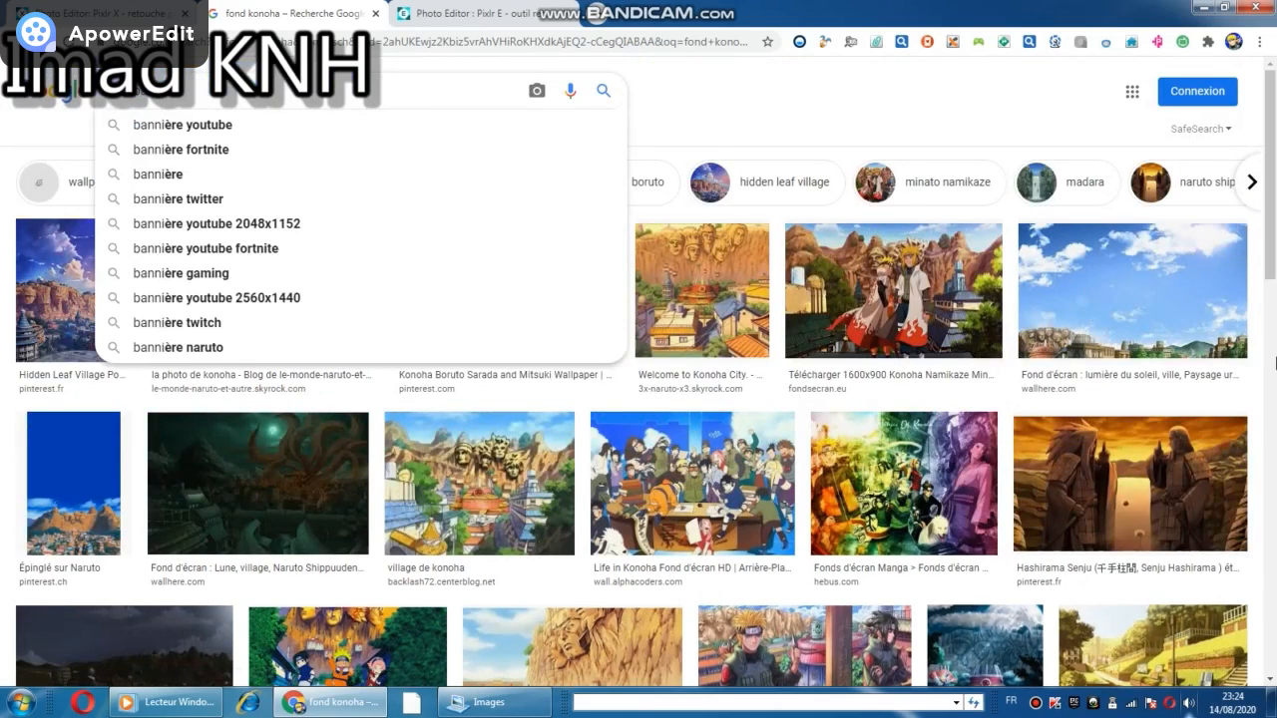
text(re)
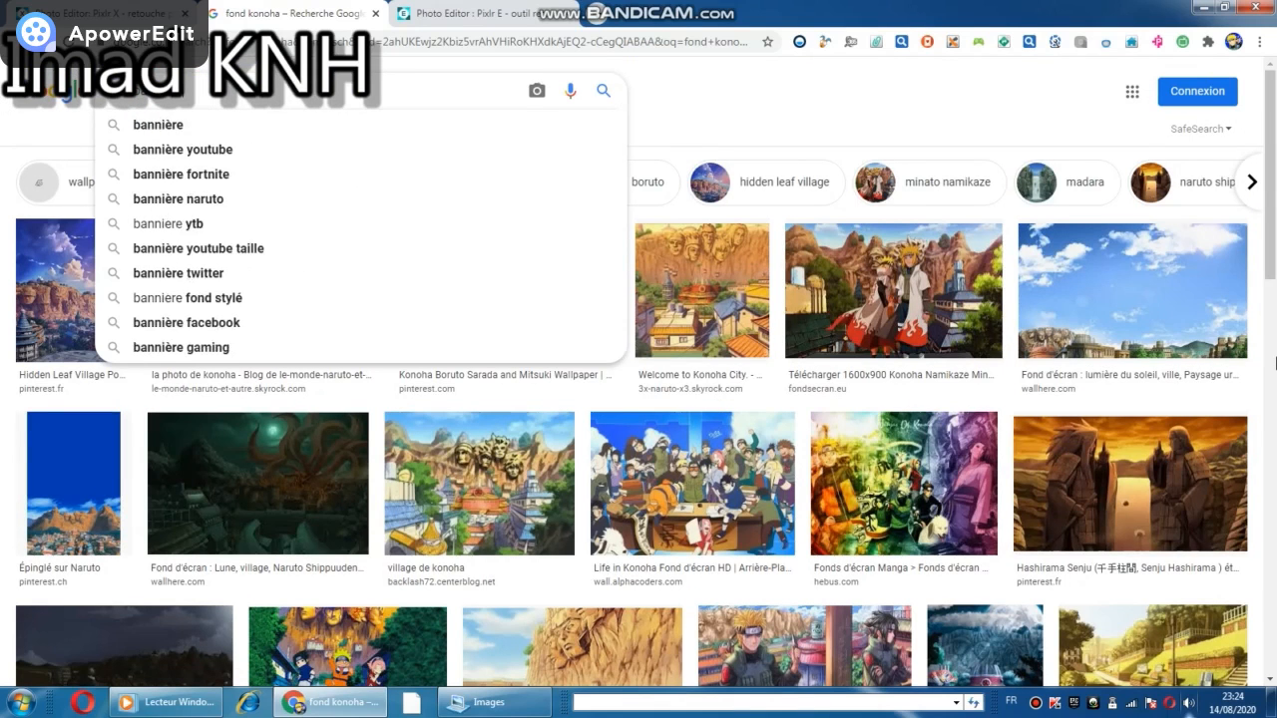
click(519, 251)
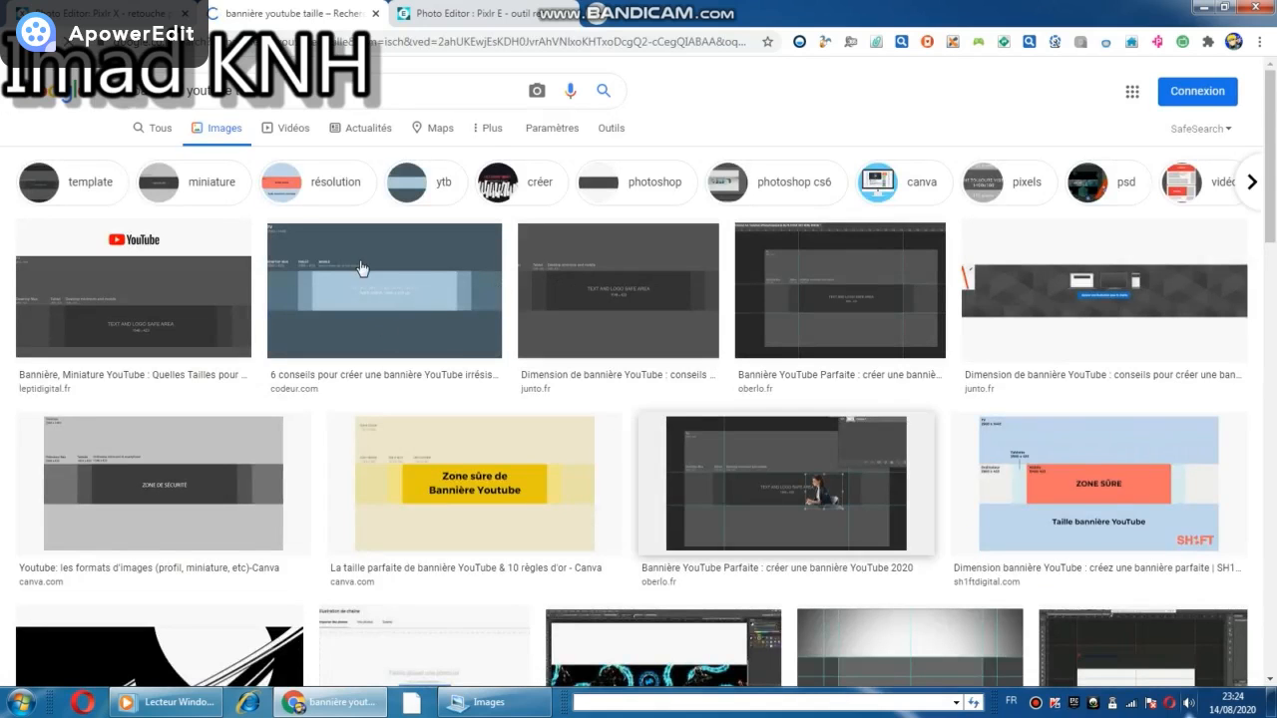
- Preview the blue Codeur.com YouTube banner size template, check its save options, and return to the image results
click(426, 267)
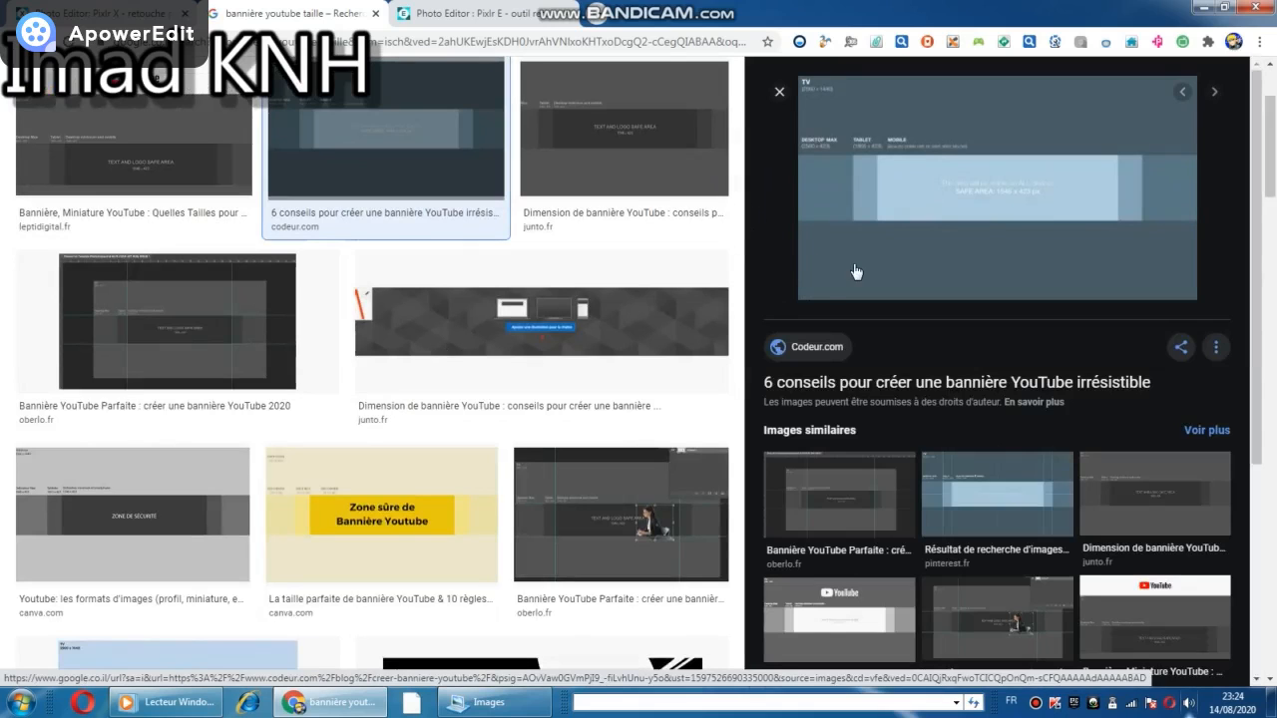
right_click(956, 250)
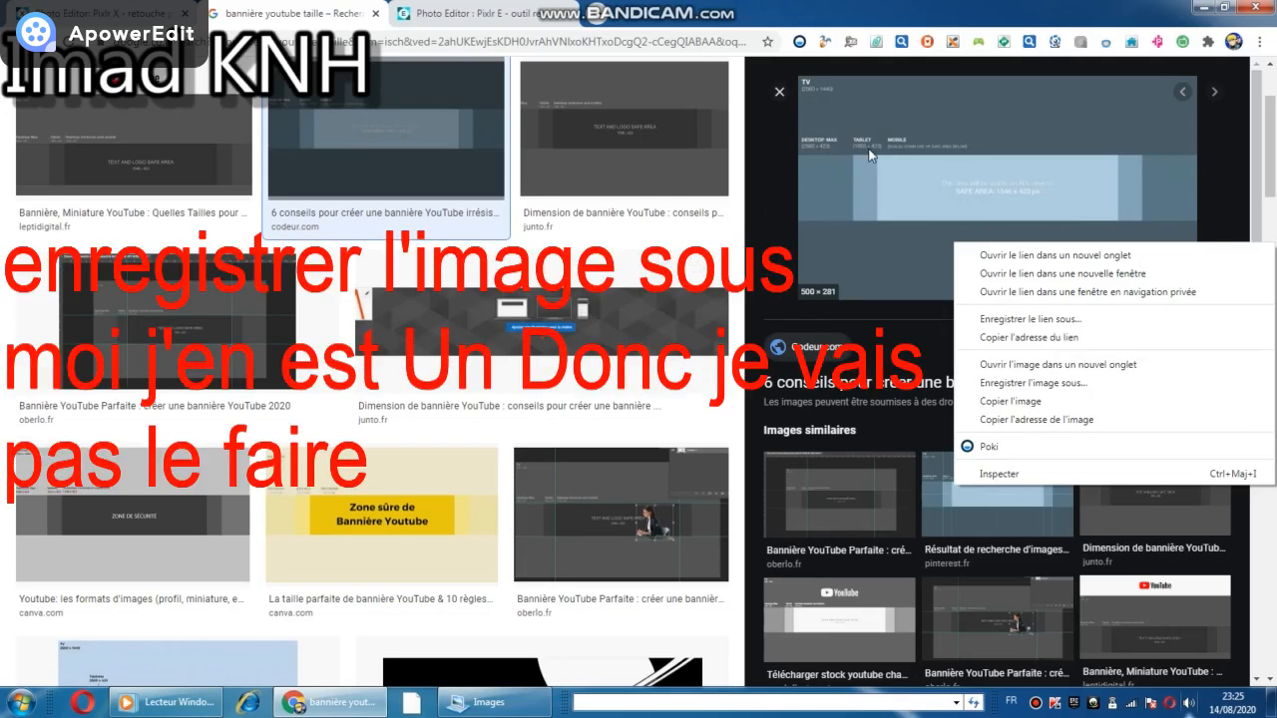
click(781, 92)
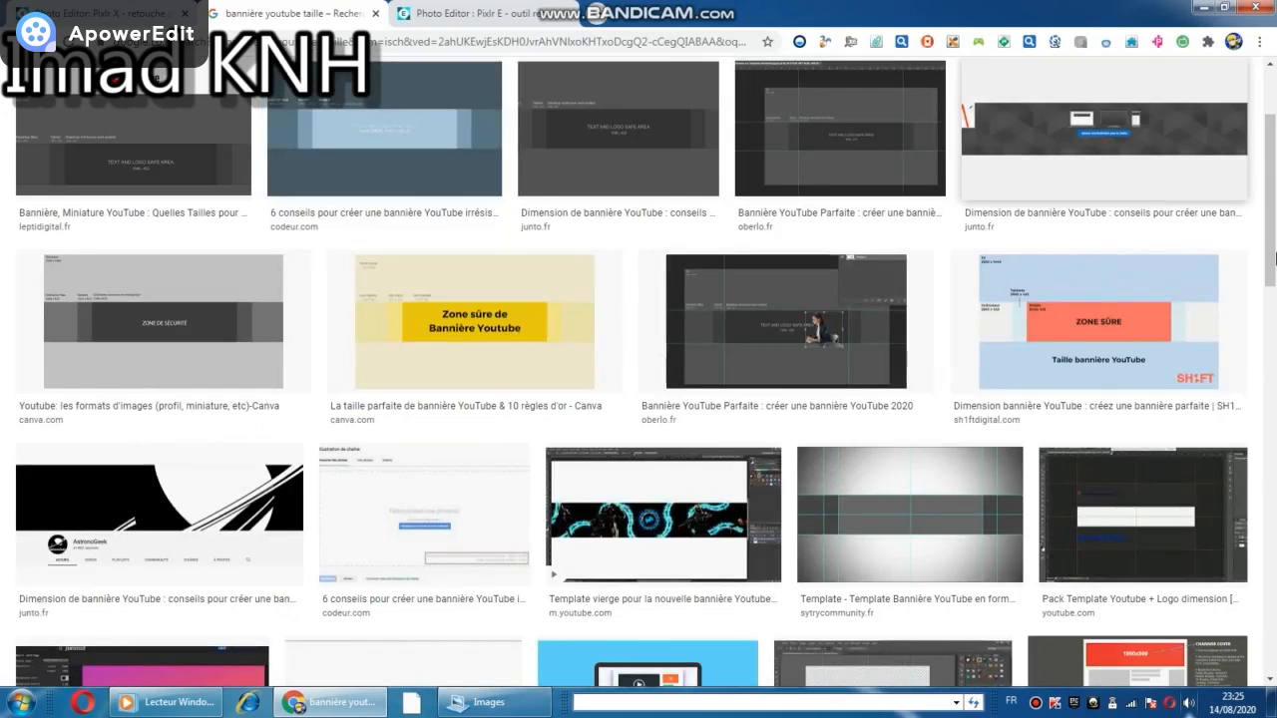
scroll(638, 374, up, 2)
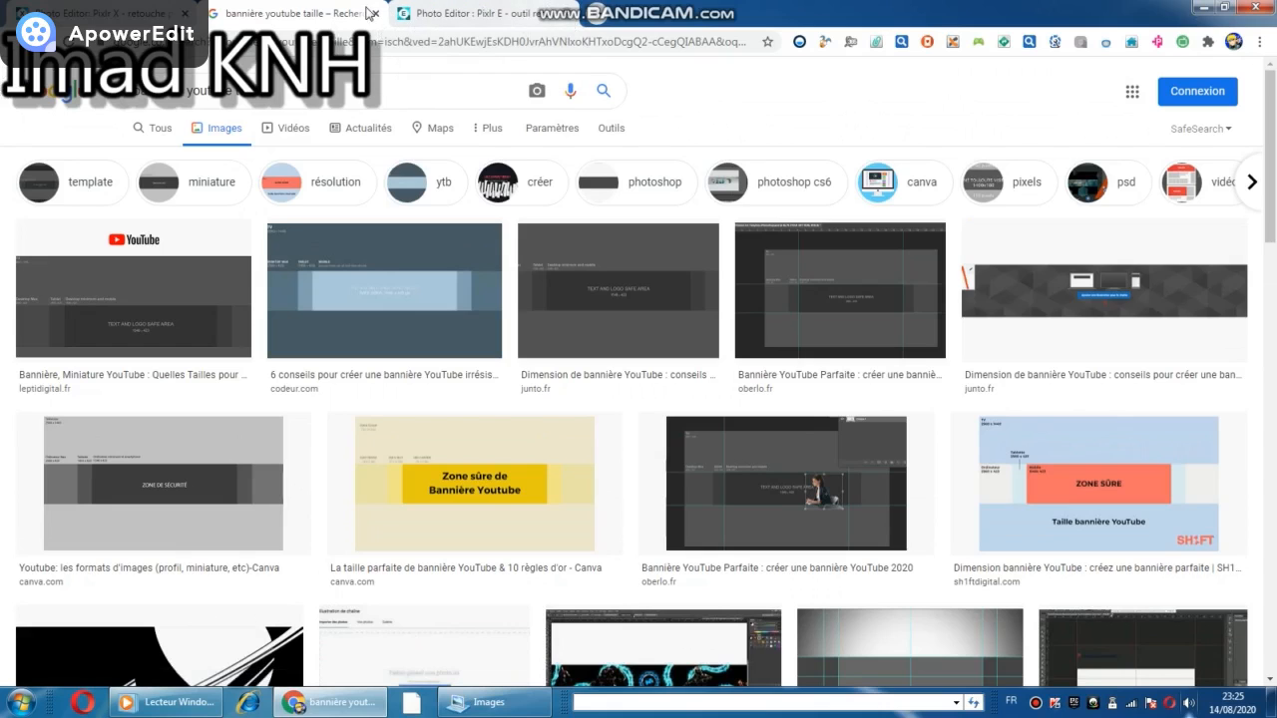
- Close the Pixlr E page and open the grey YouTube banner template from the Images library in Pixlr X at its original 2560 × 1440 size
click(567, 13)
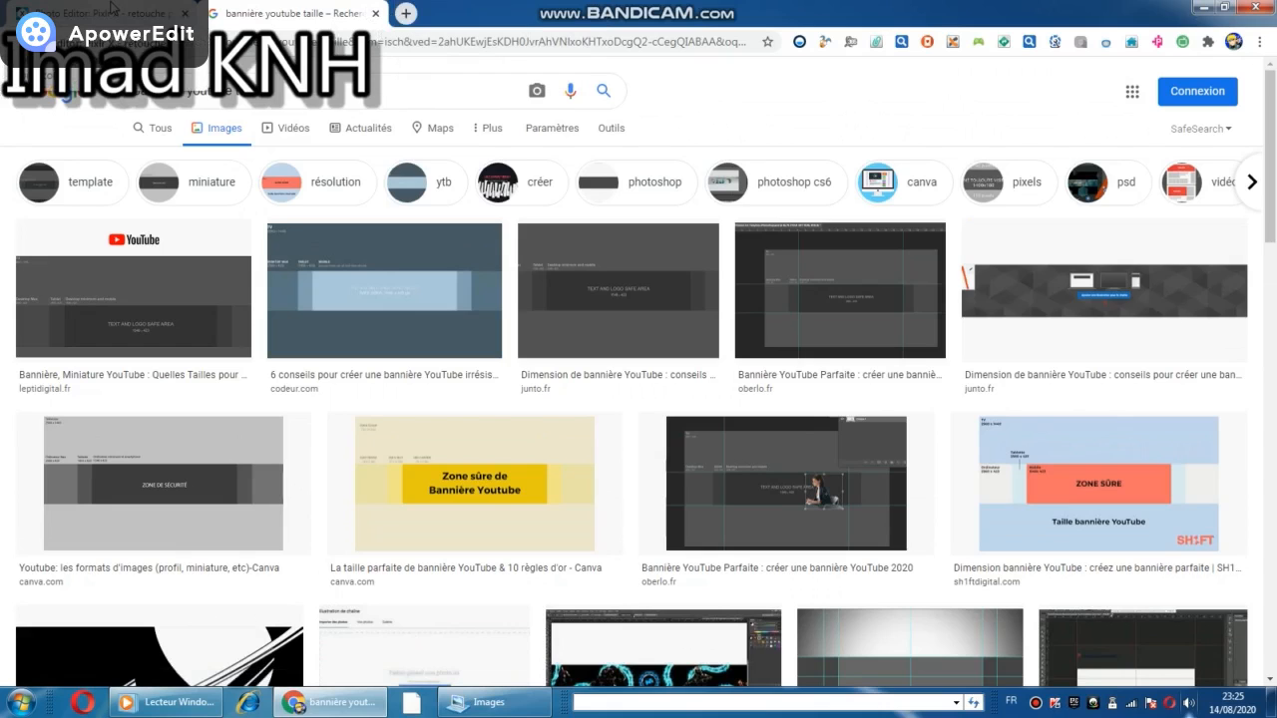
click(113, 10)
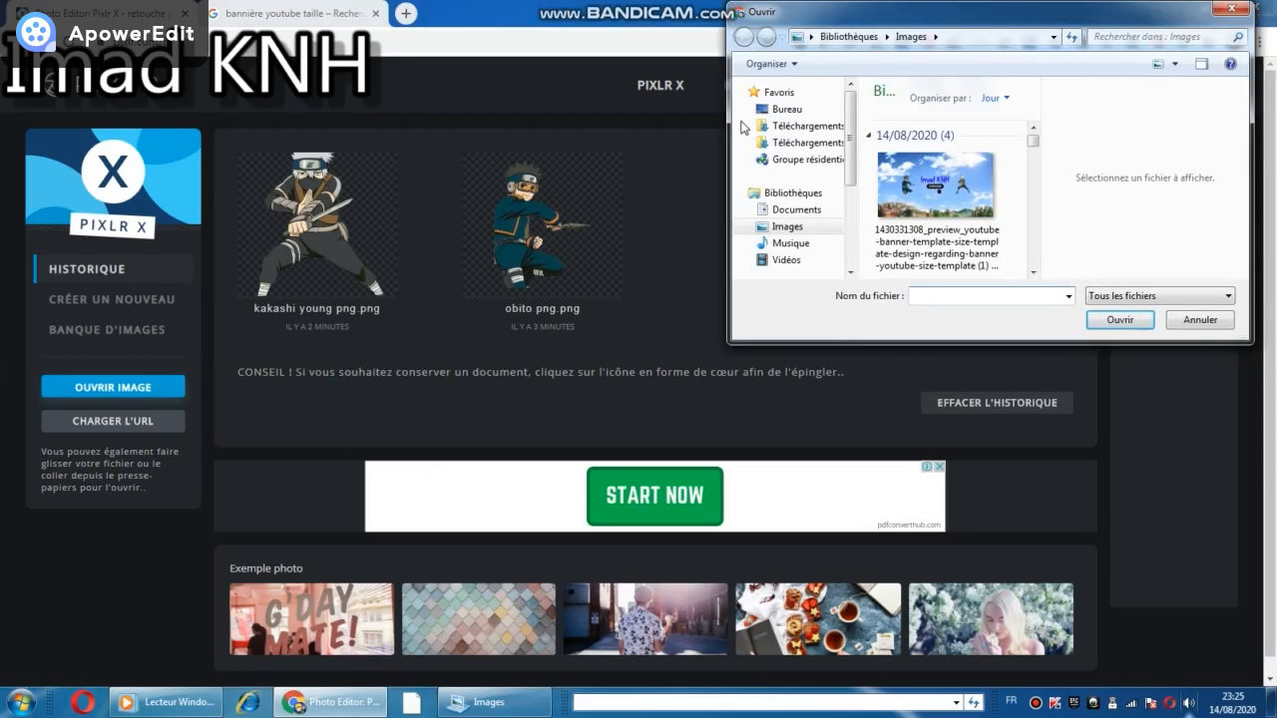
drag(1034, 141, 1046, 266)
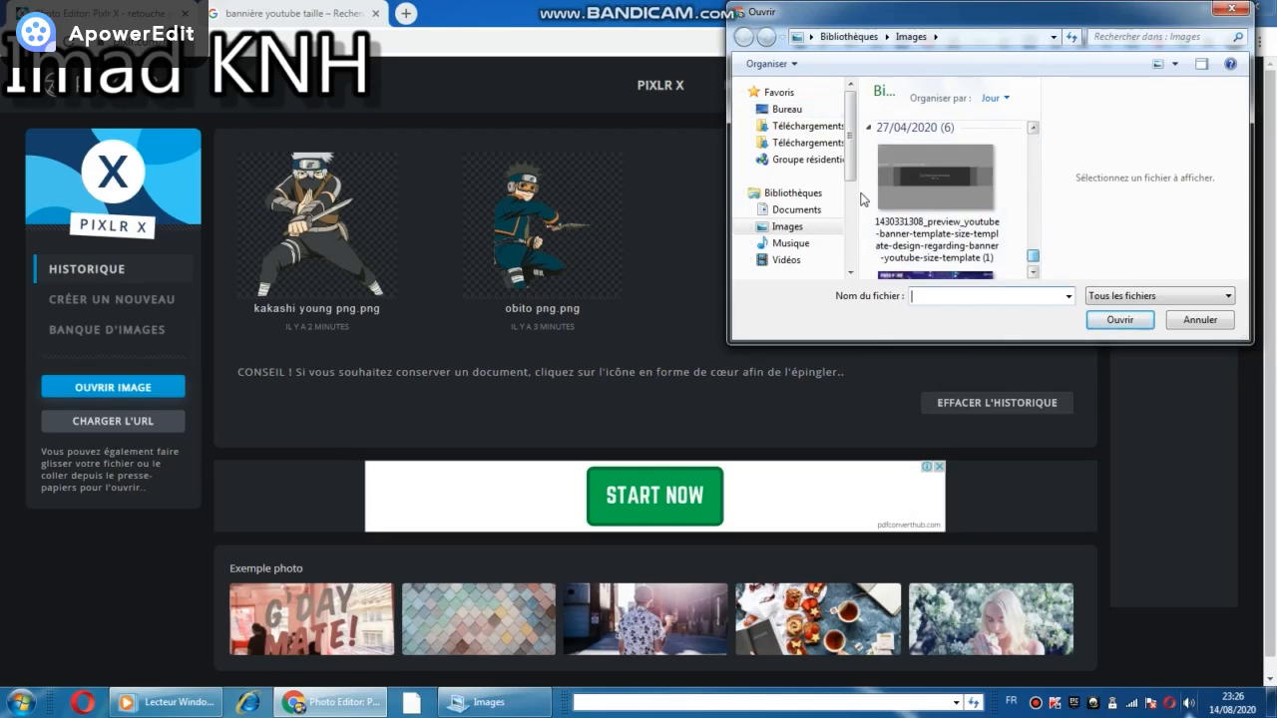
click(906, 189)
double_click(905, 189)
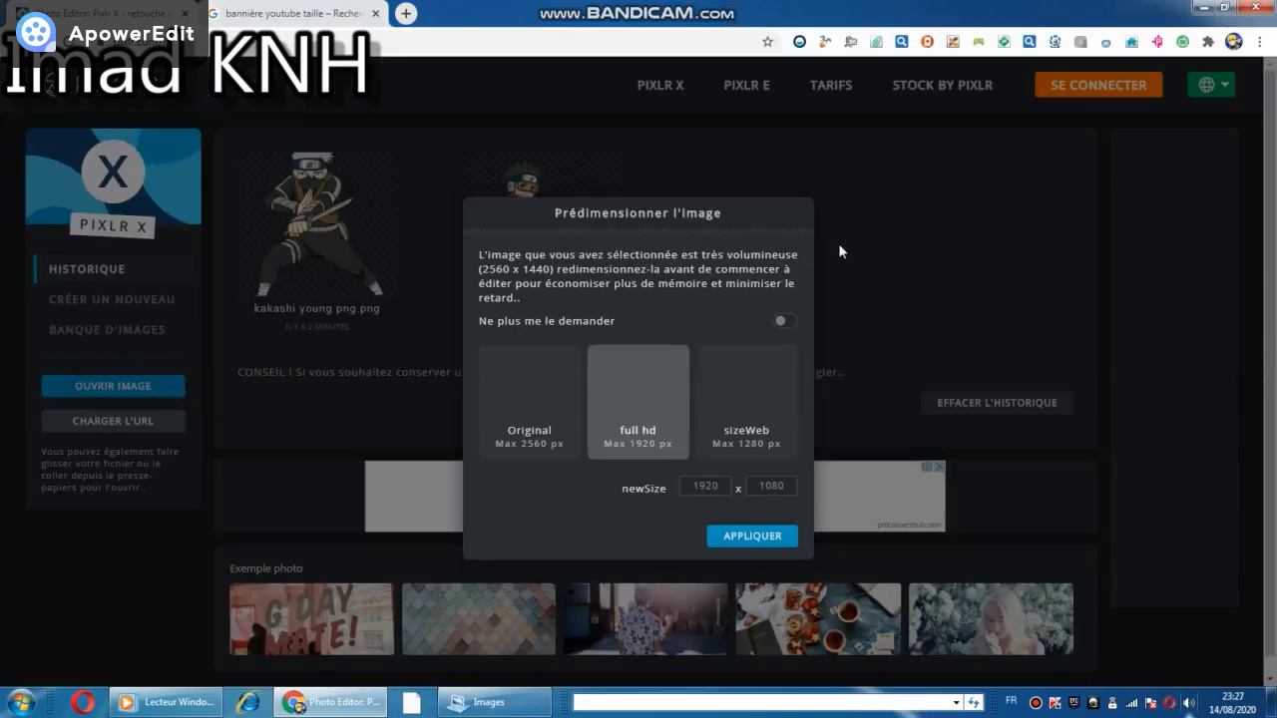
click(530, 399)
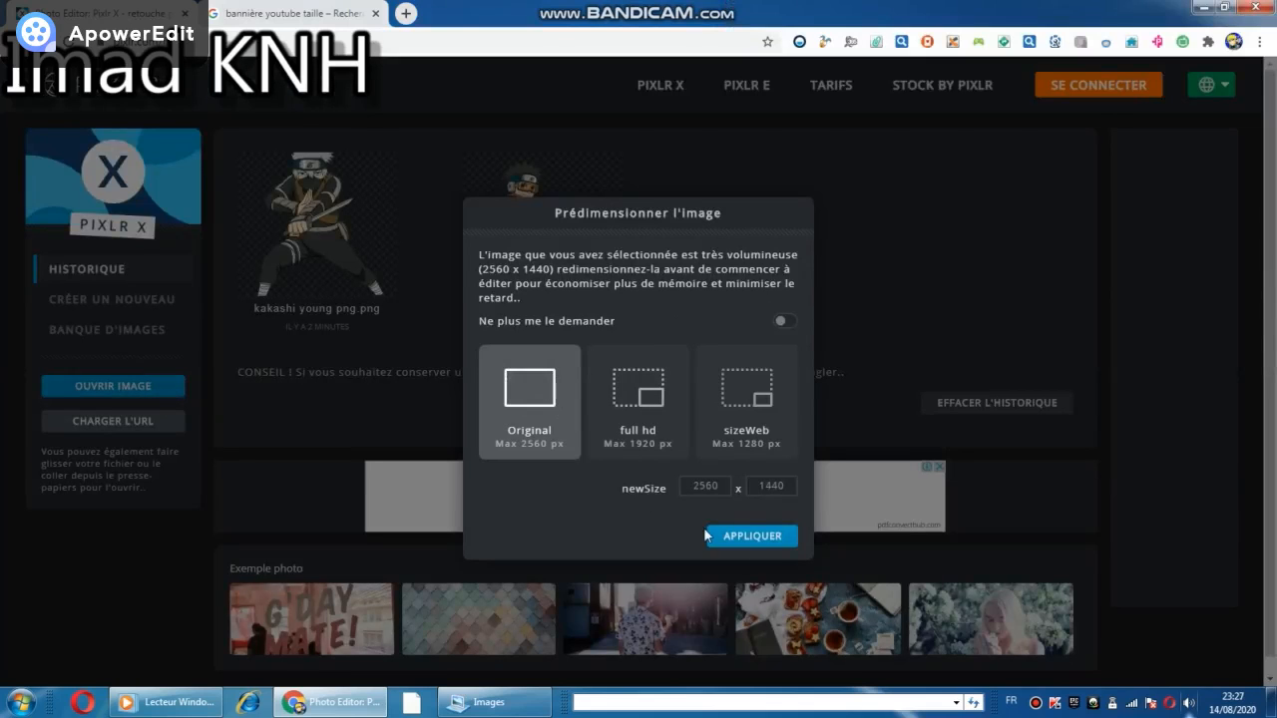
click(765, 544)
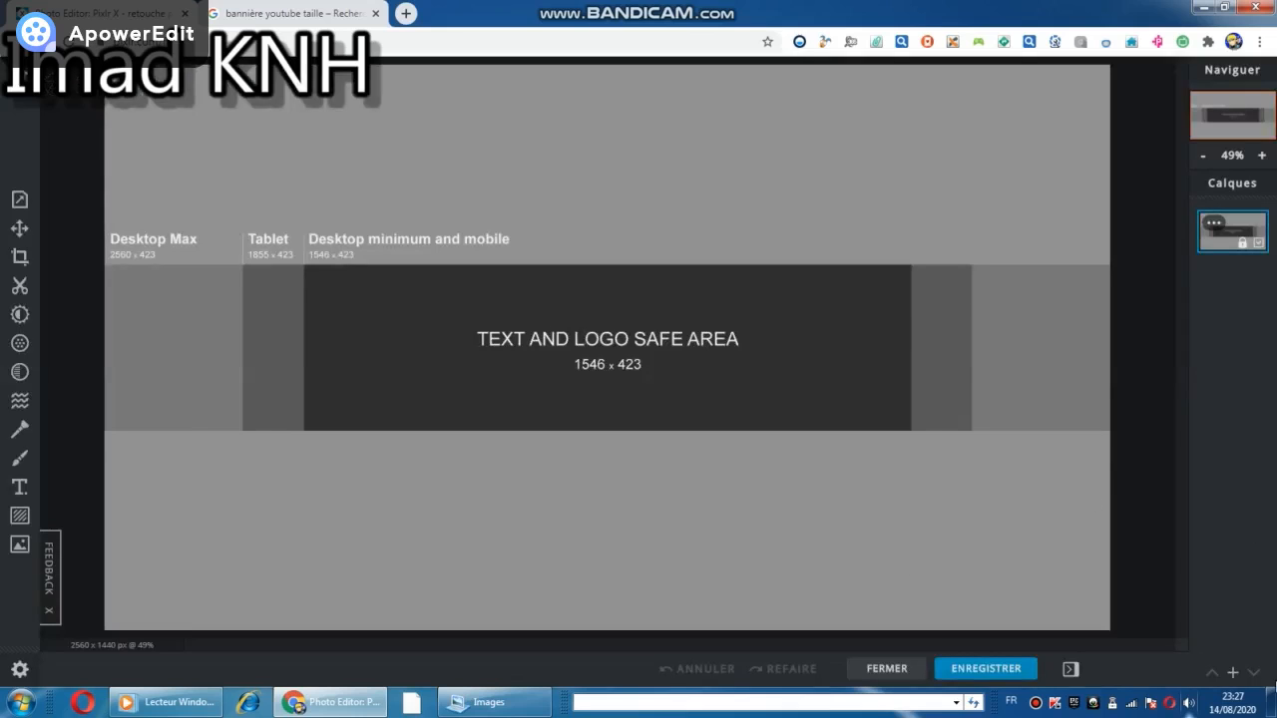
- Unlock the banner template's background layer
click(1244, 246)
click(1215, 223)
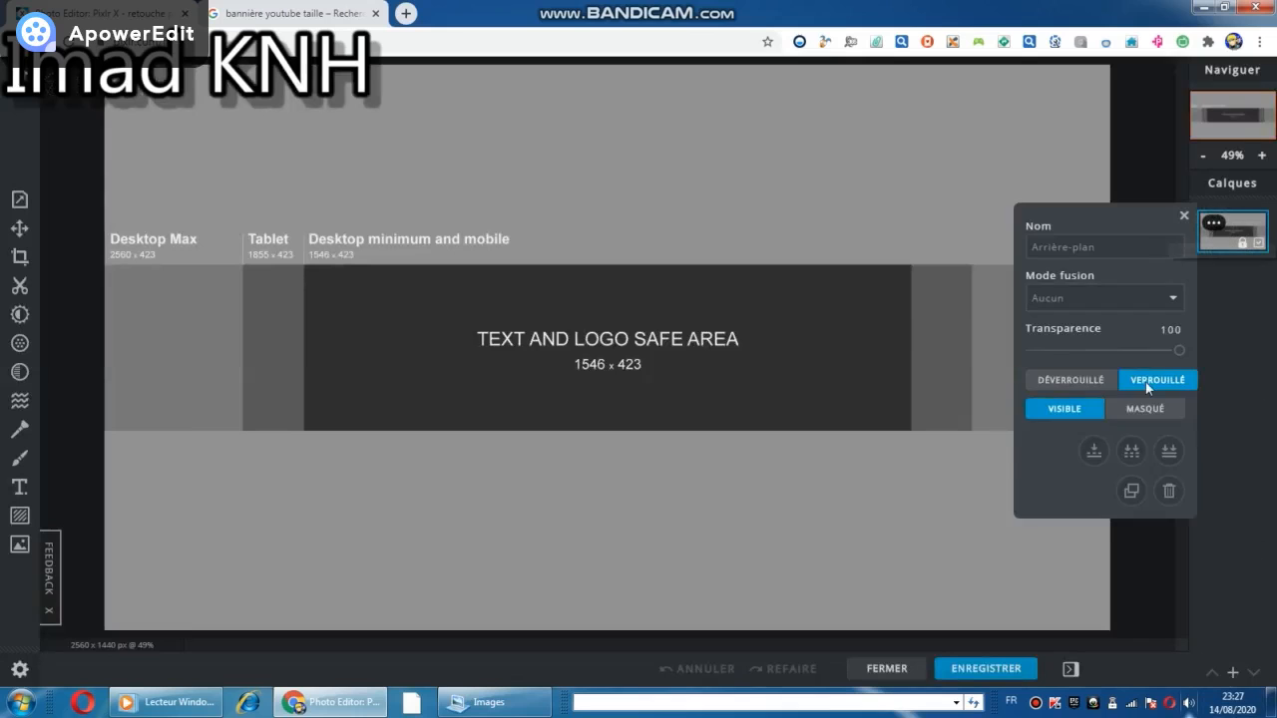
click(1058, 379)
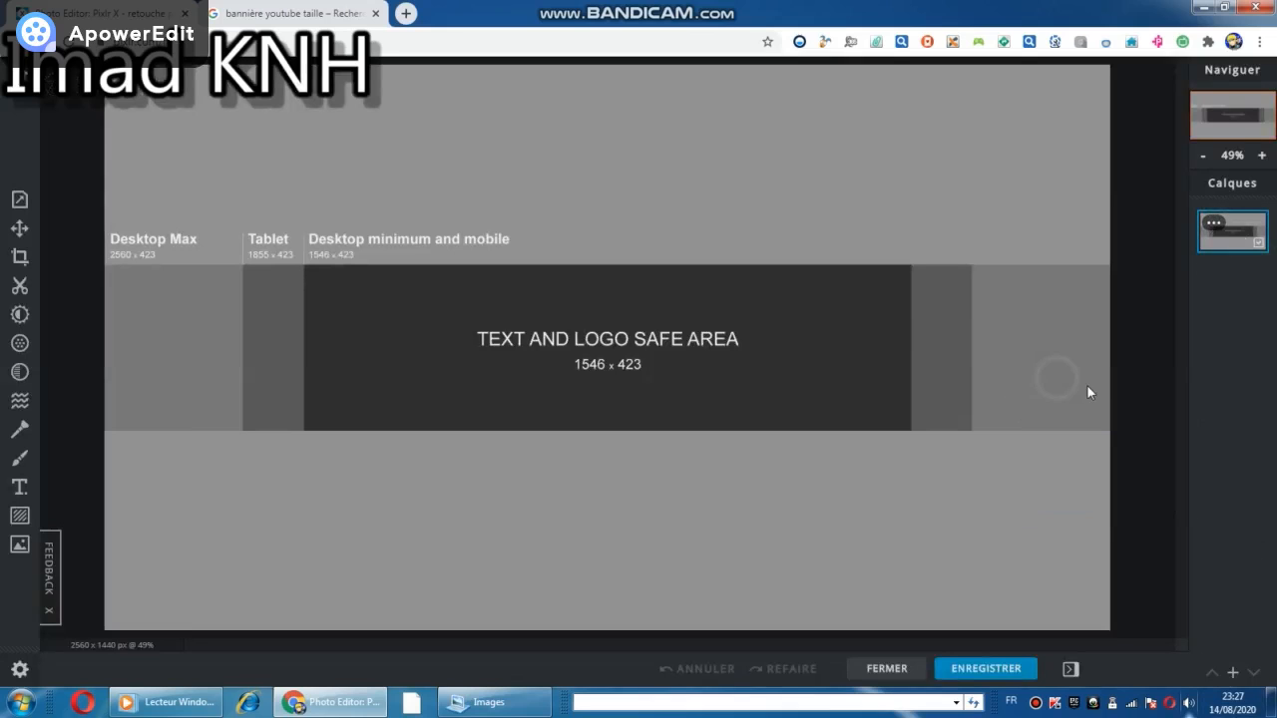
- Add the "obito png" image from the Images library as a new image layer above the banner template
click(1235, 673)
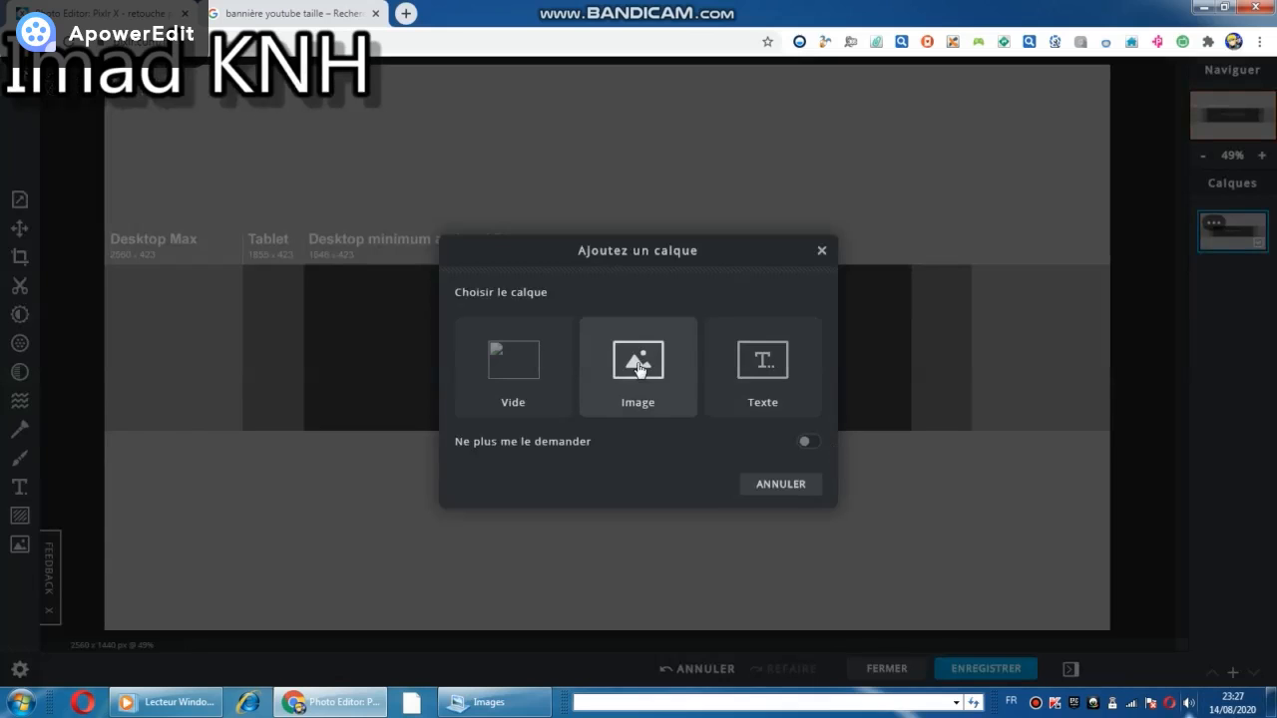
click(639, 365)
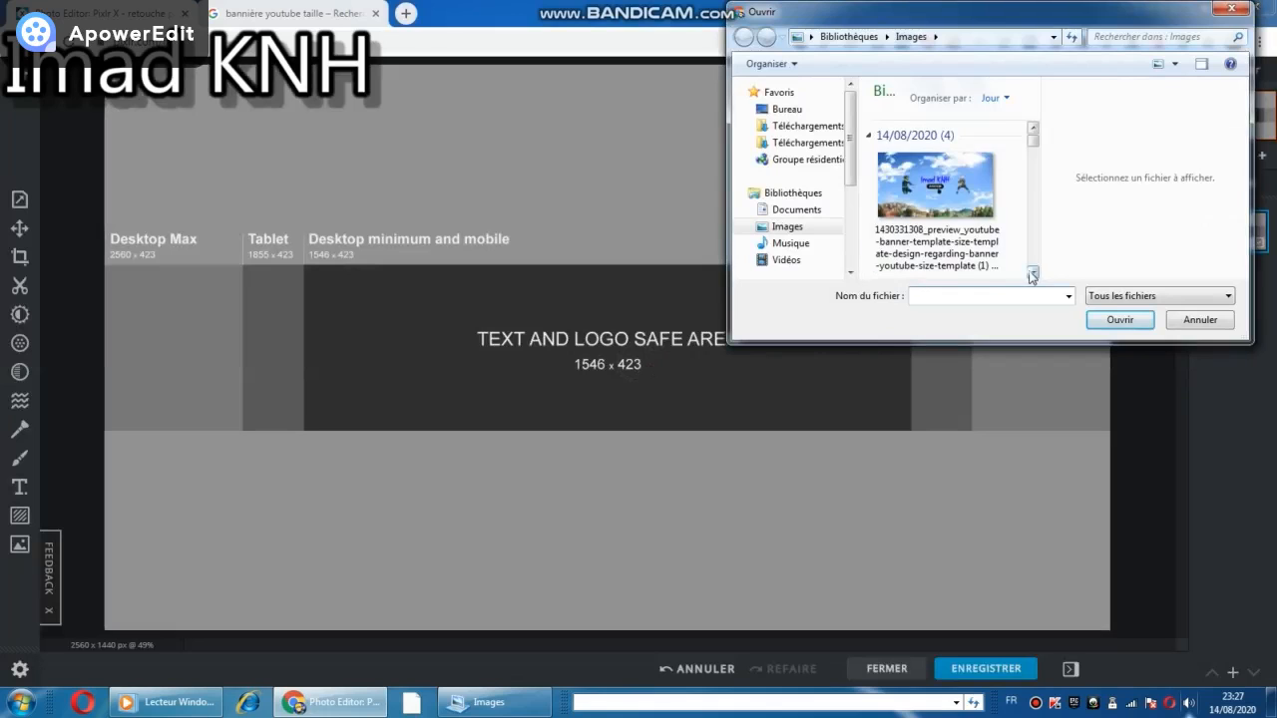
click(1032, 272)
click(1035, 135)
double_click(976, 170)
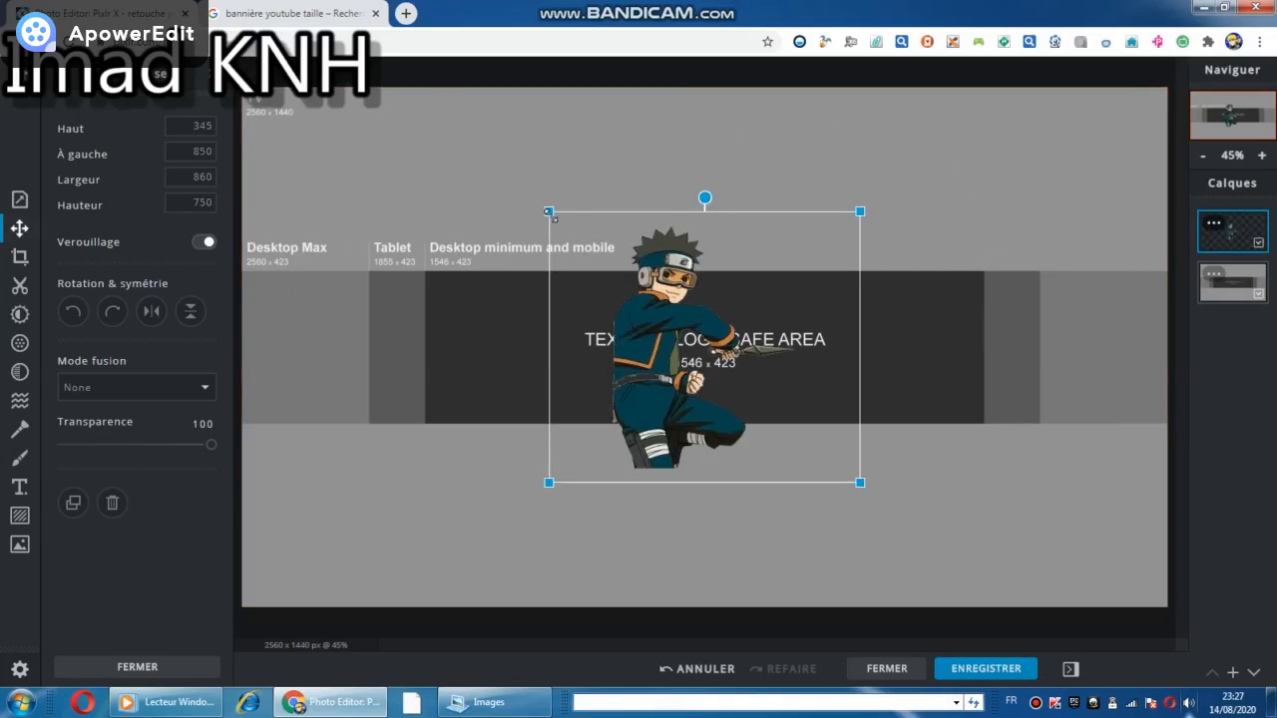
- Shrink the Obito layer to about 517 × 451 px and move it to the left end of the text and logo safe area
drag(549, 212, 654, 303)
drag(737, 425, 486, 380)
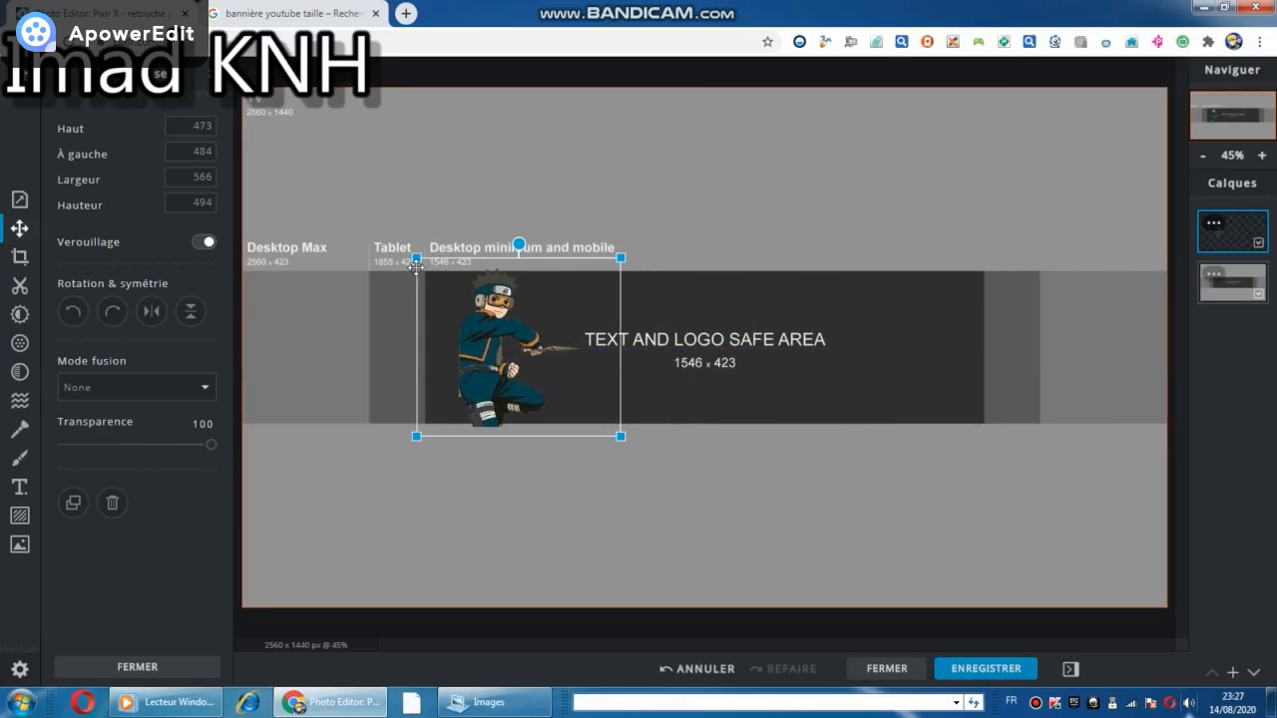
drag(416, 265, 428, 280)
drag(512, 327, 502, 328)
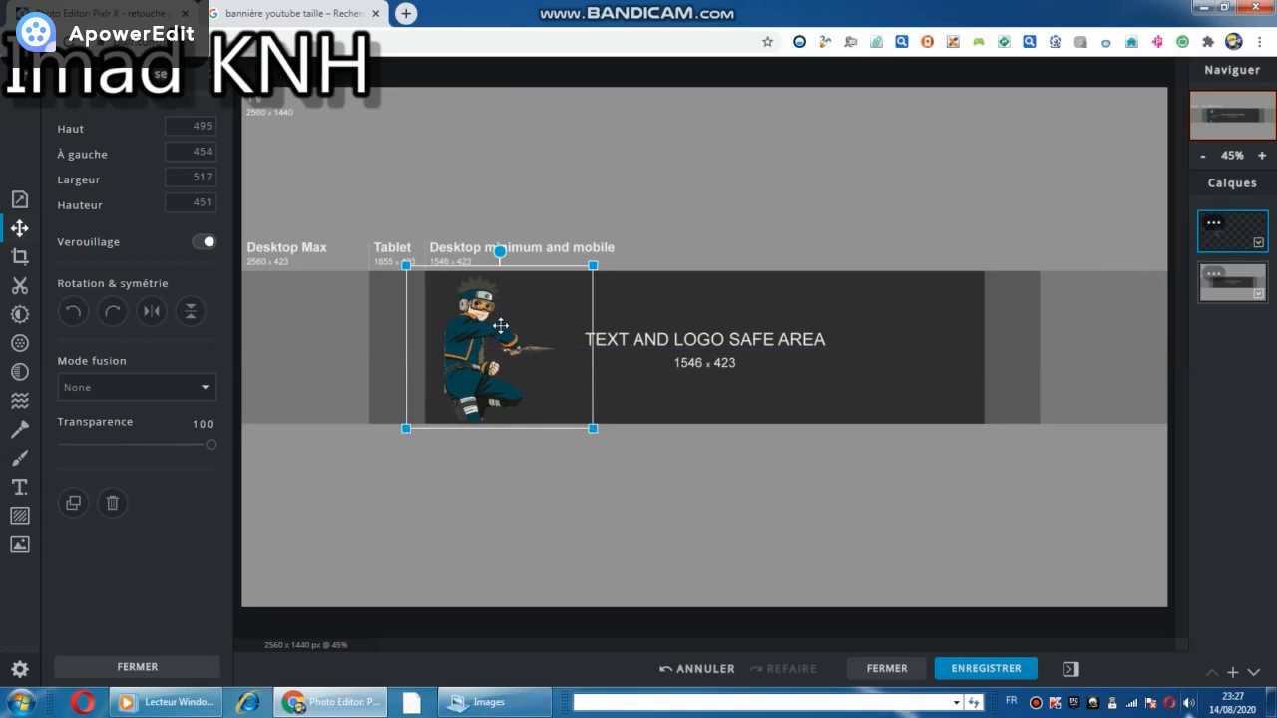
drag(550, 373, 533, 373)
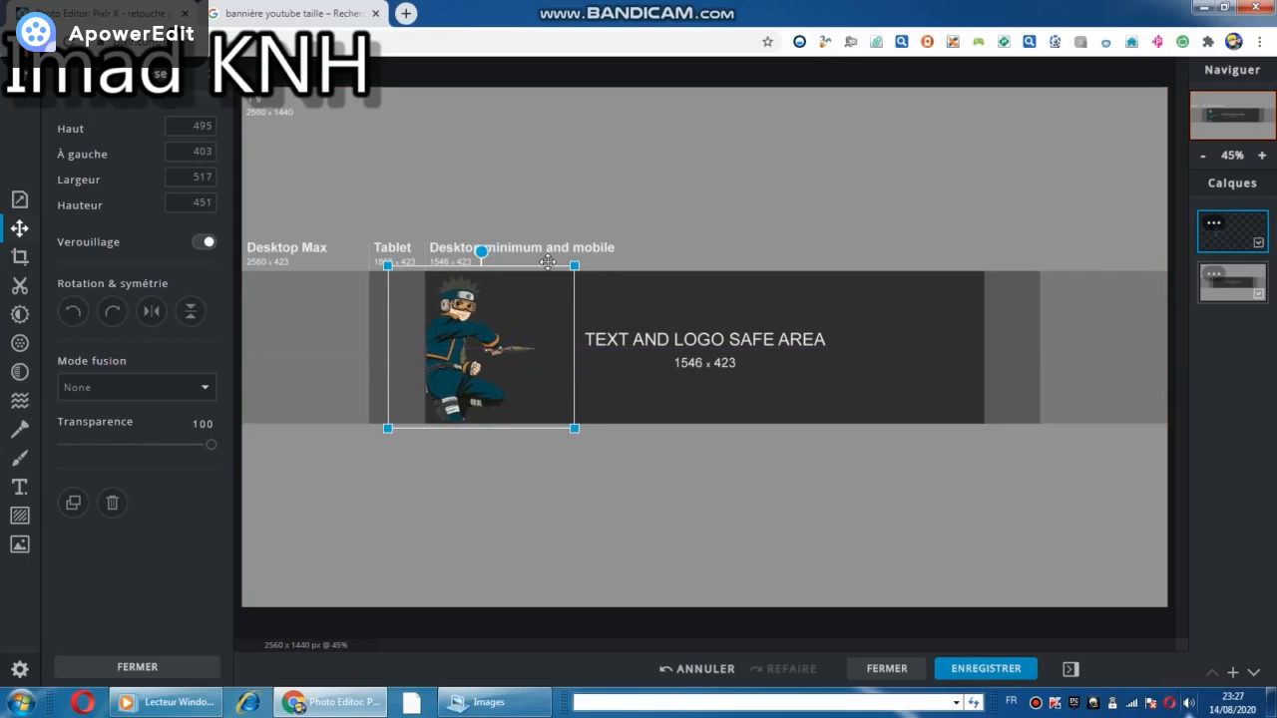
- Add the "kakashi young png" image from the Images library as another image layer
click(1233, 672)
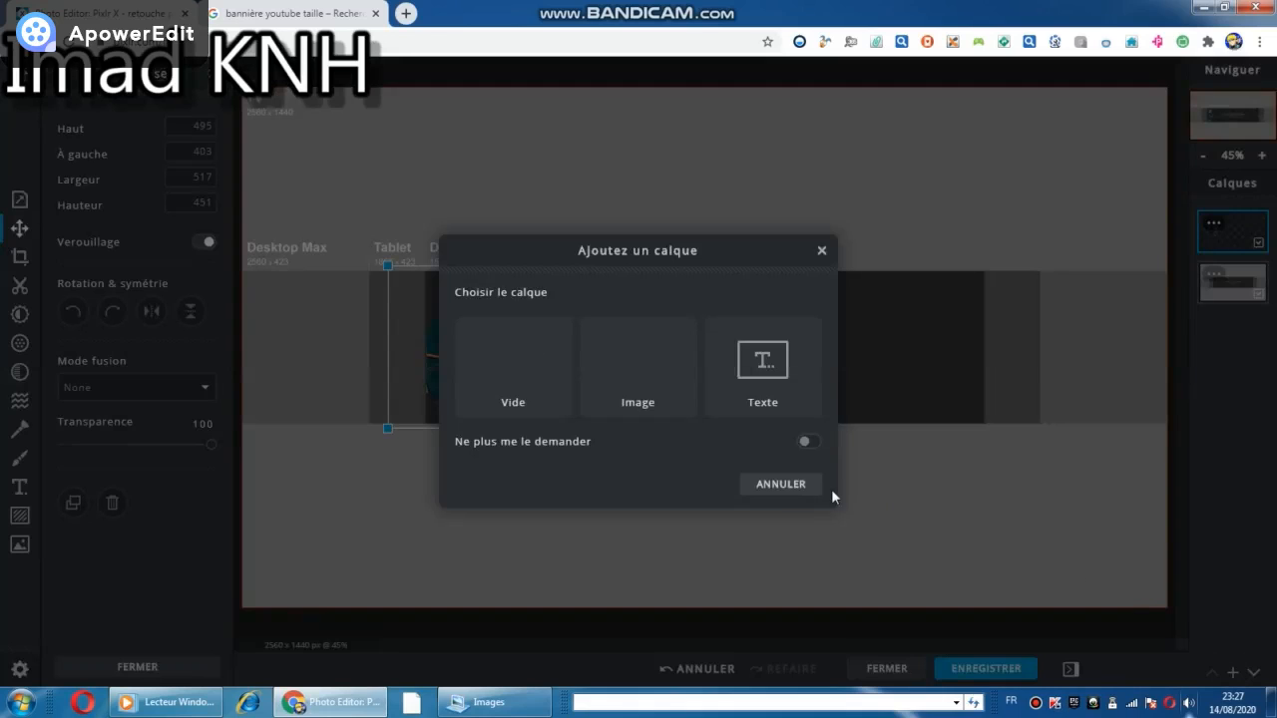
click(657, 391)
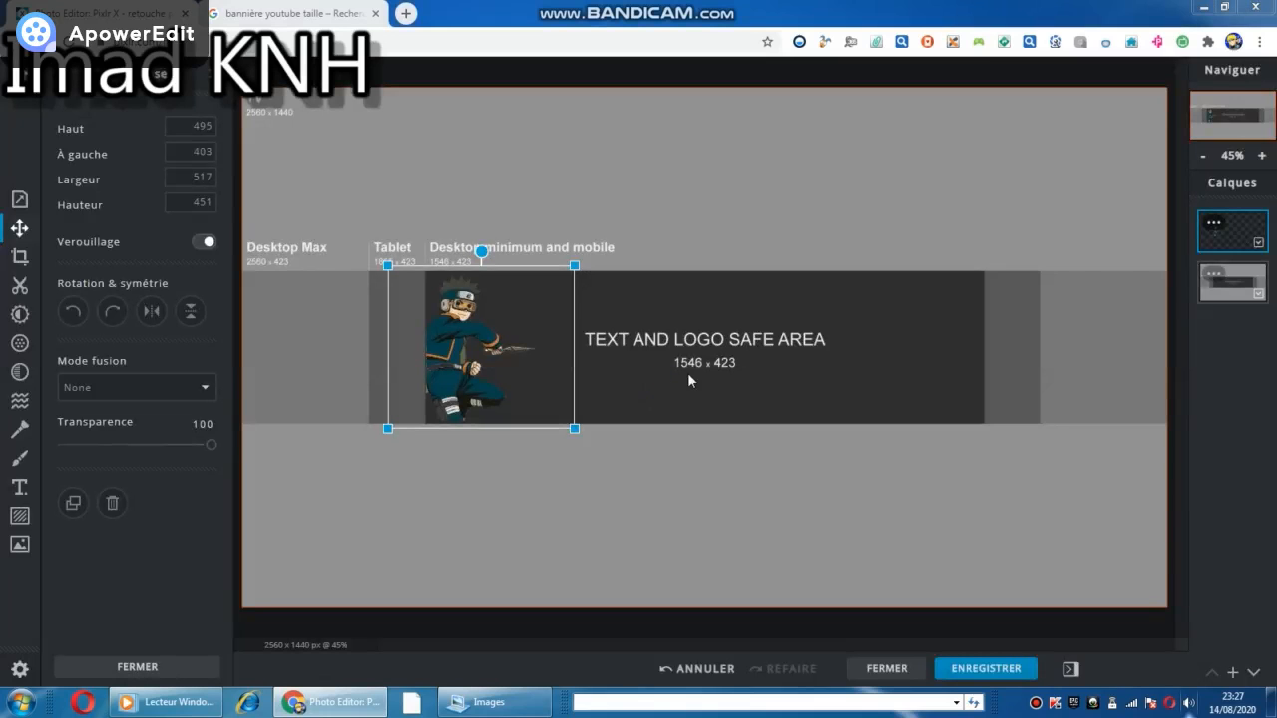
scroll(1032, 271, down, 3)
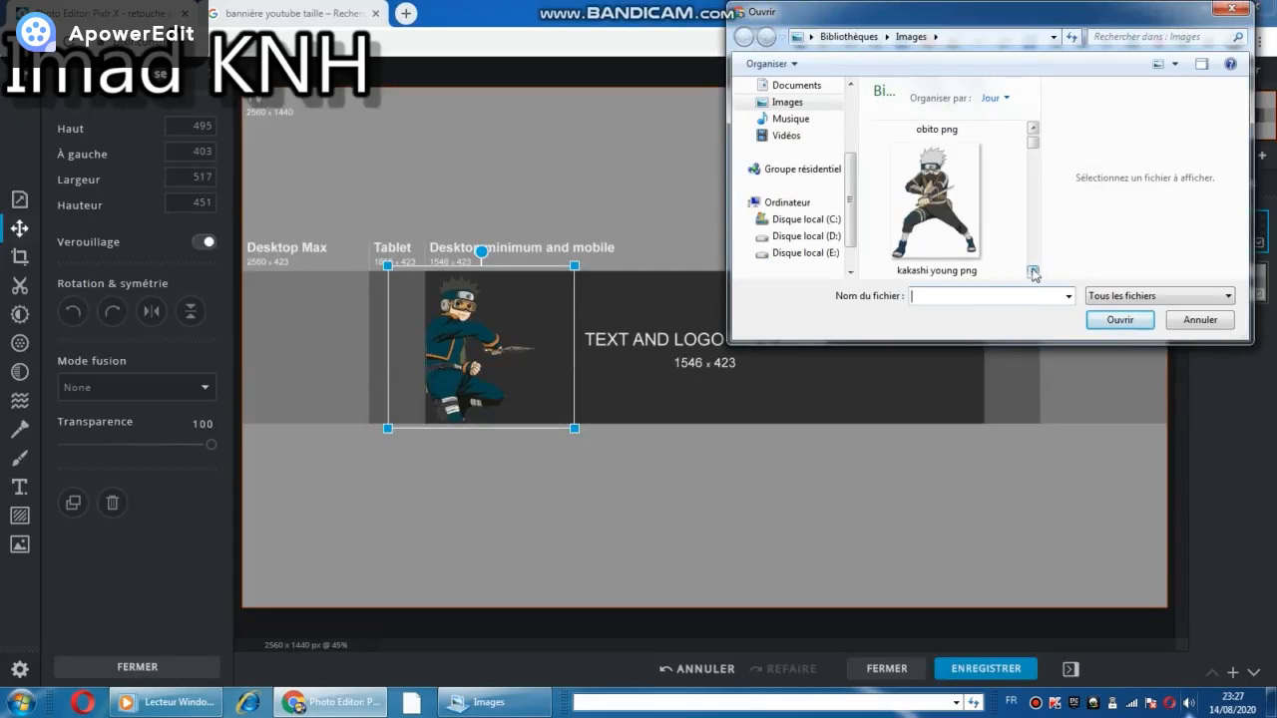
click(971, 256)
double_click(971, 256)
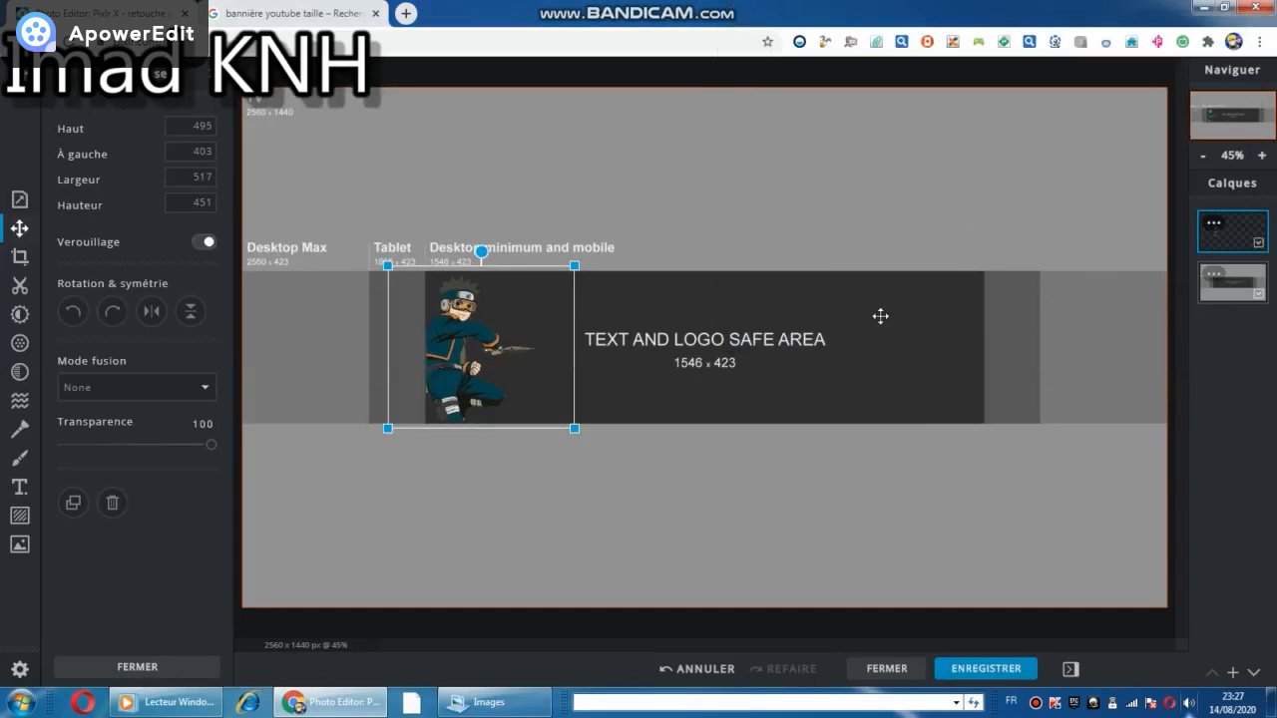
- Insert the "kakashi young png" cut-out from the Images library as a new image layer above the Obito layer
drag(629, 241, 656, 261)
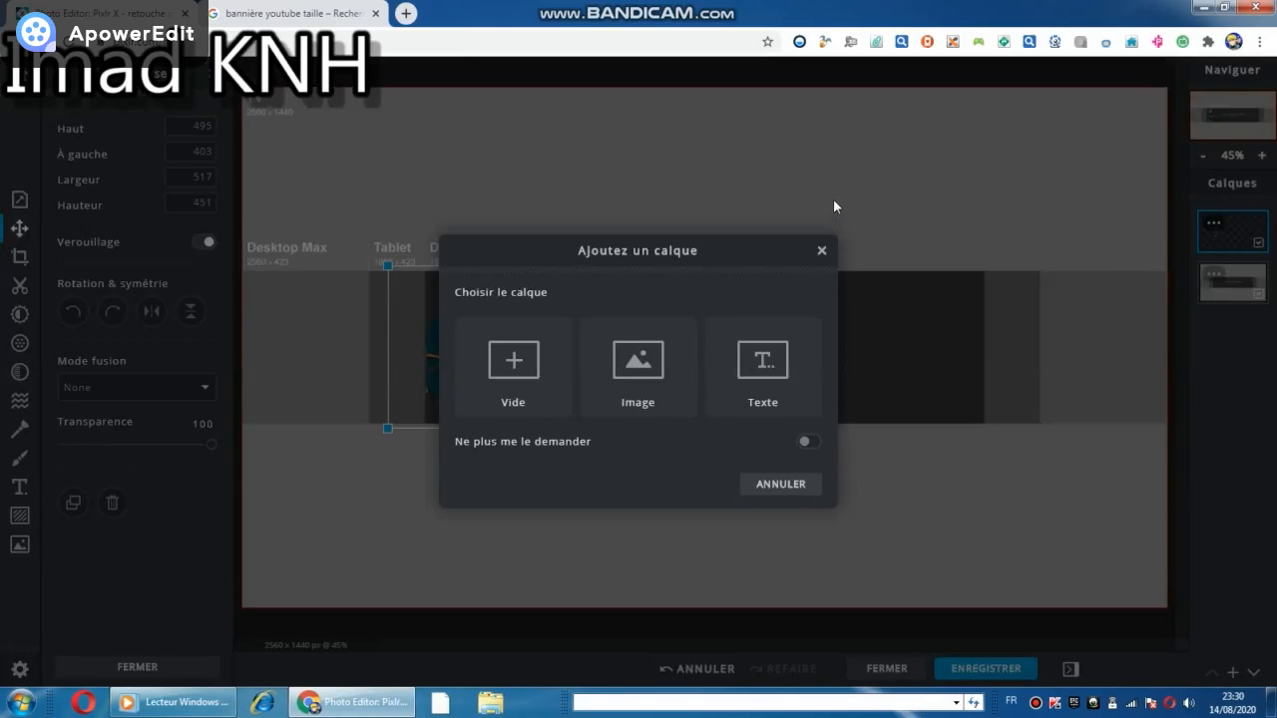
click(656, 356)
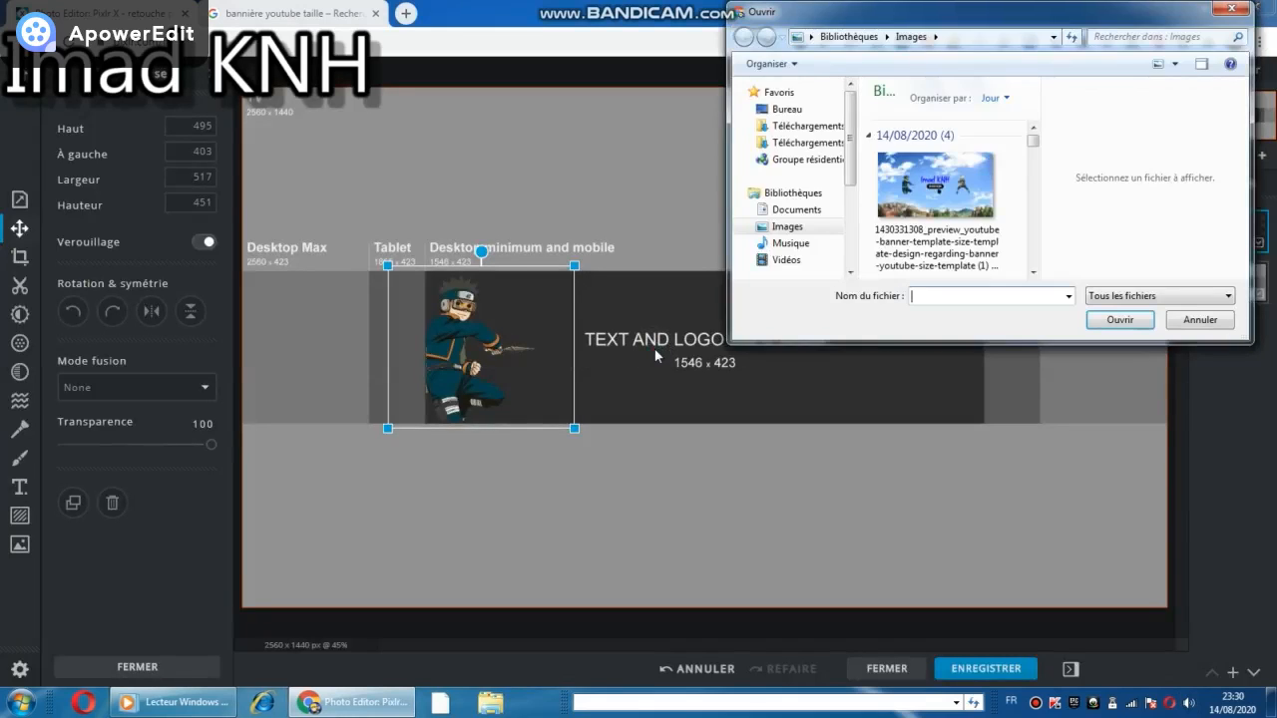
click(1034, 274)
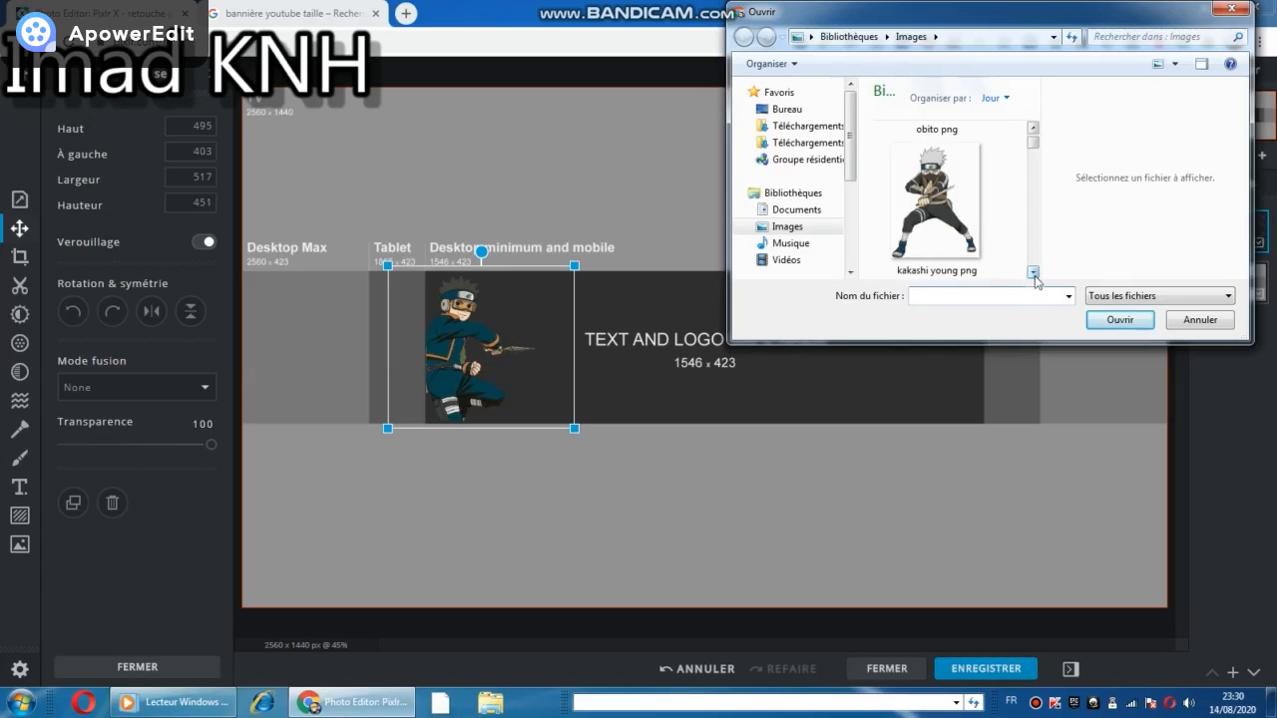
double_click(964, 256)
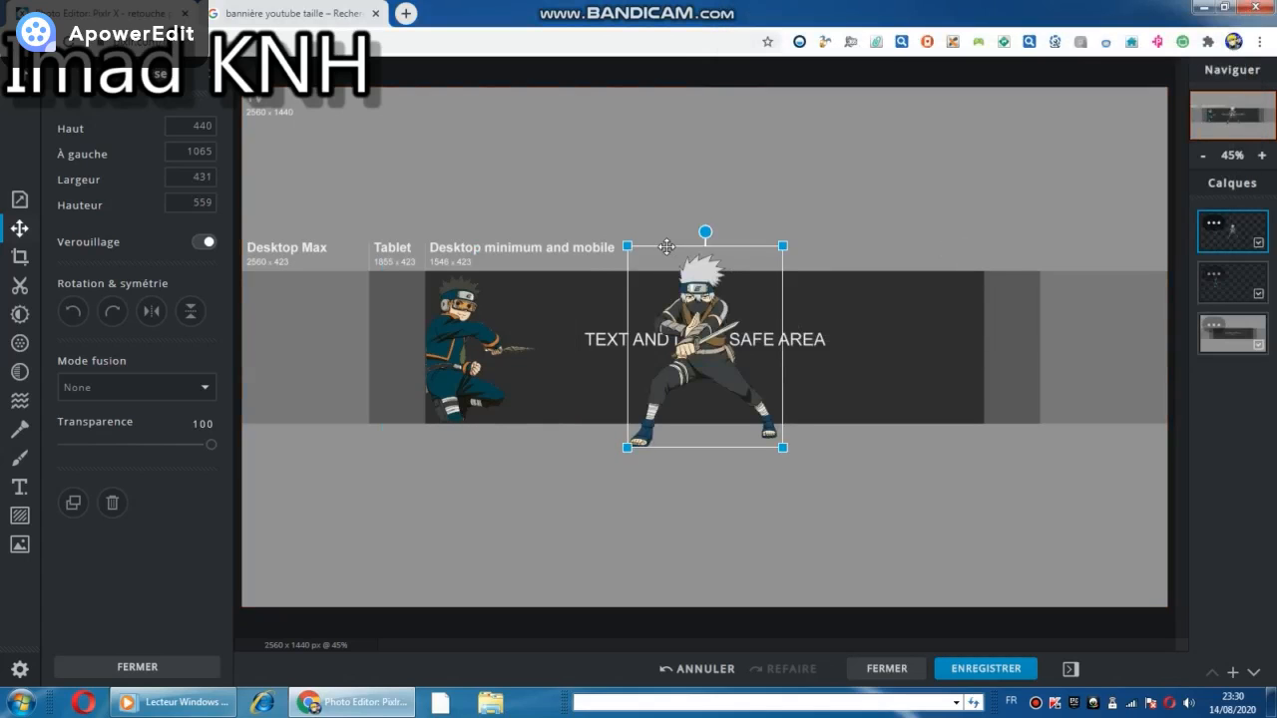
- Shrink the Kakashi layer to about 322 × 418 px and move it to the right end of the text and logo safe area
drag(627, 245, 647, 266)
drag(700, 381, 904, 368)
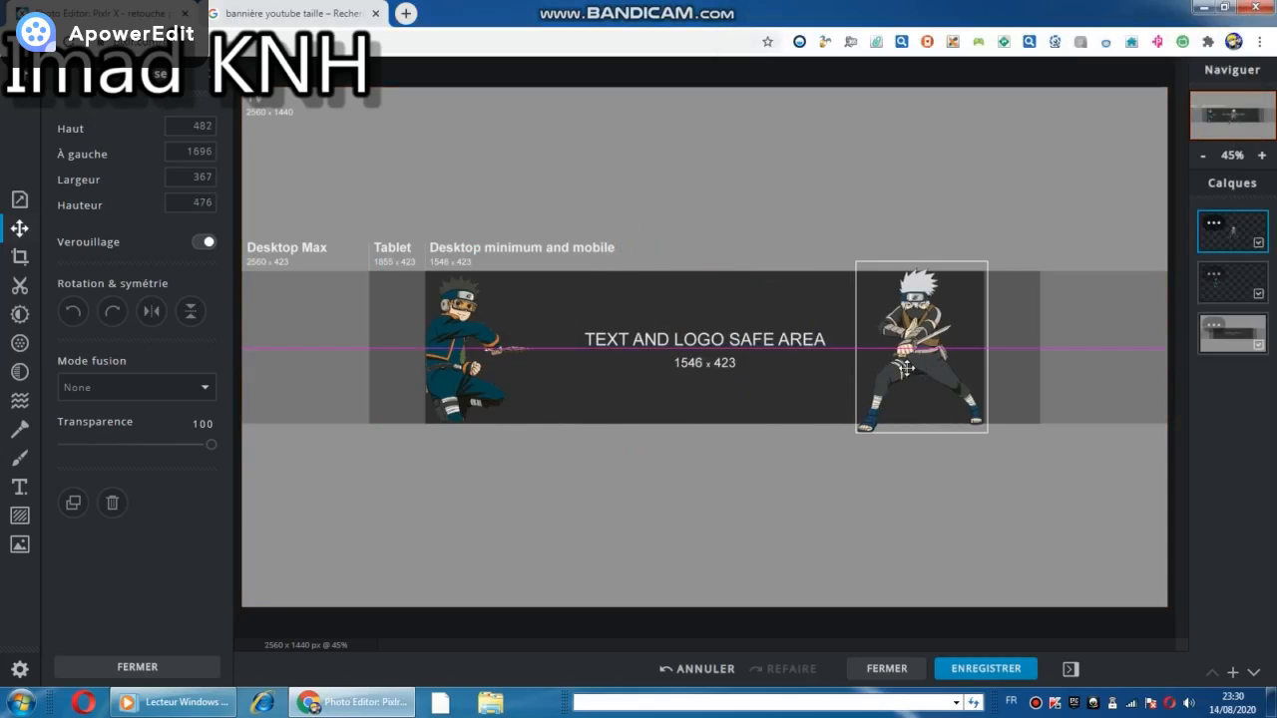
mouse_move(855, 262)
mouse_down()
mouse_move(869, 273)
mouse_move(854, 263)
mouse_up()
drag(904, 319, 905, 319)
drag(856, 266, 887, 291)
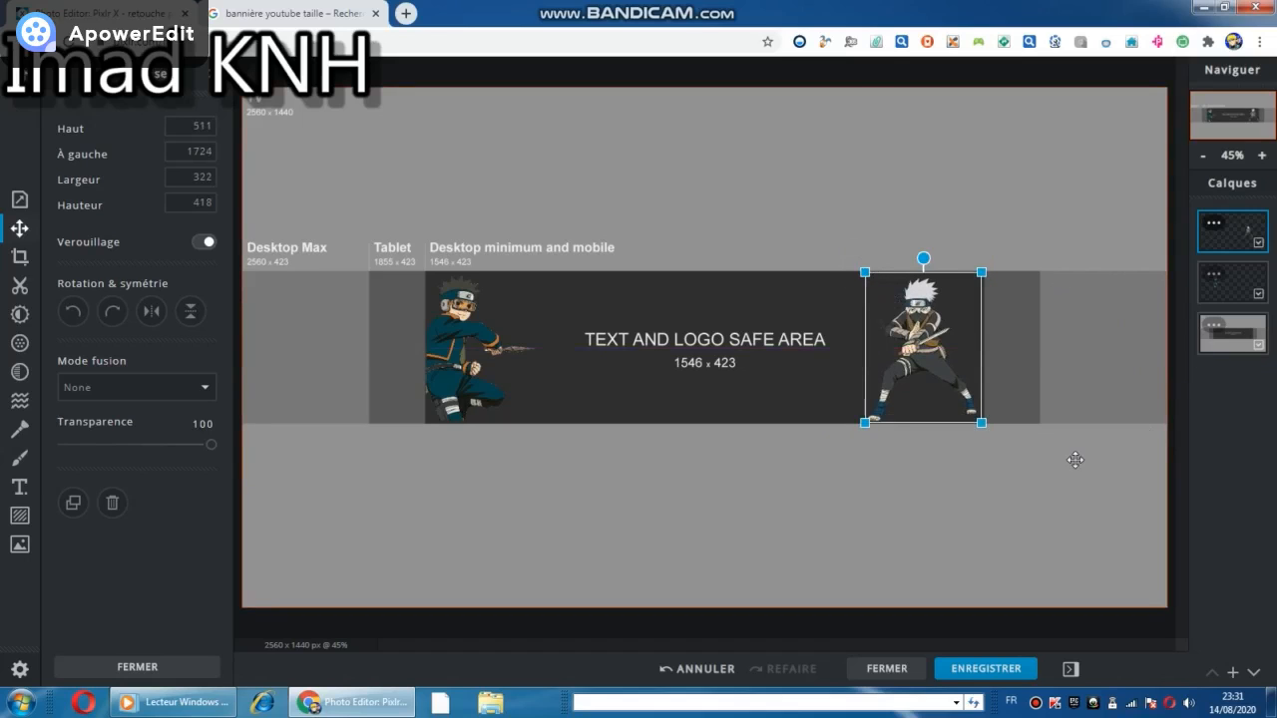
- Add a text layer and replace its placeholder sentence with the channel name
click(1233, 673)
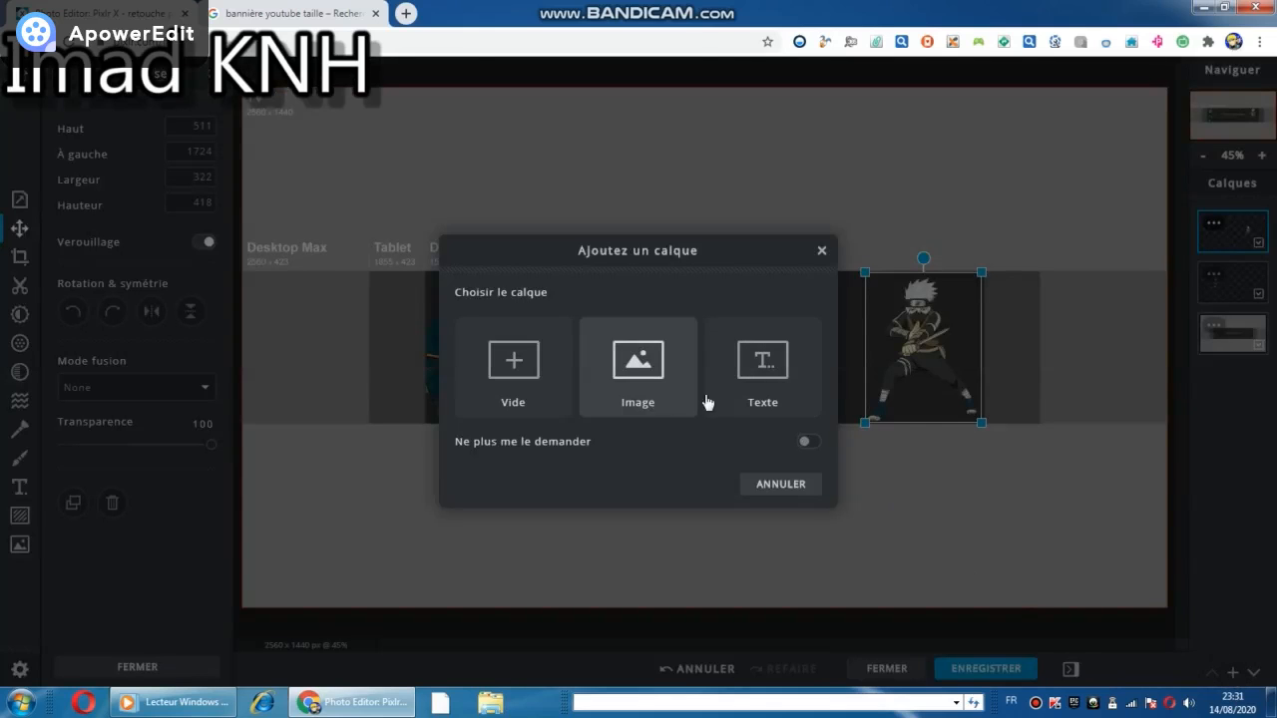
click(737, 392)
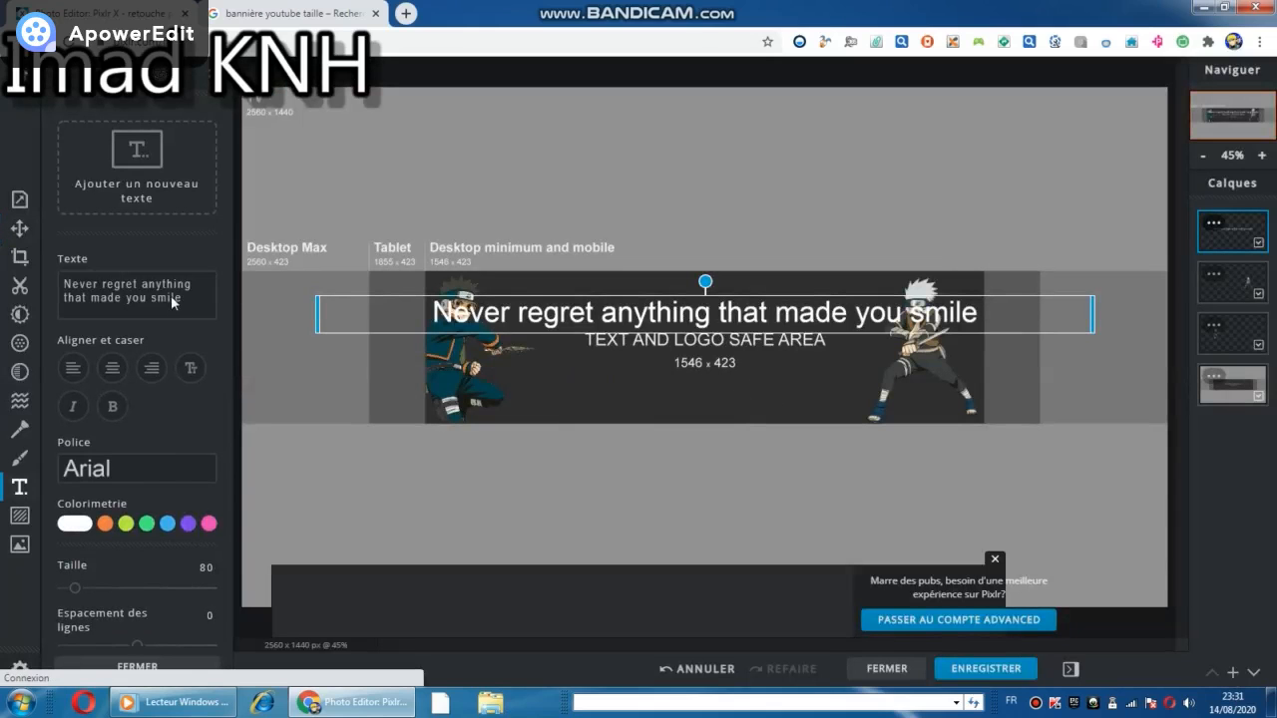
drag(183, 299, 75, 252)
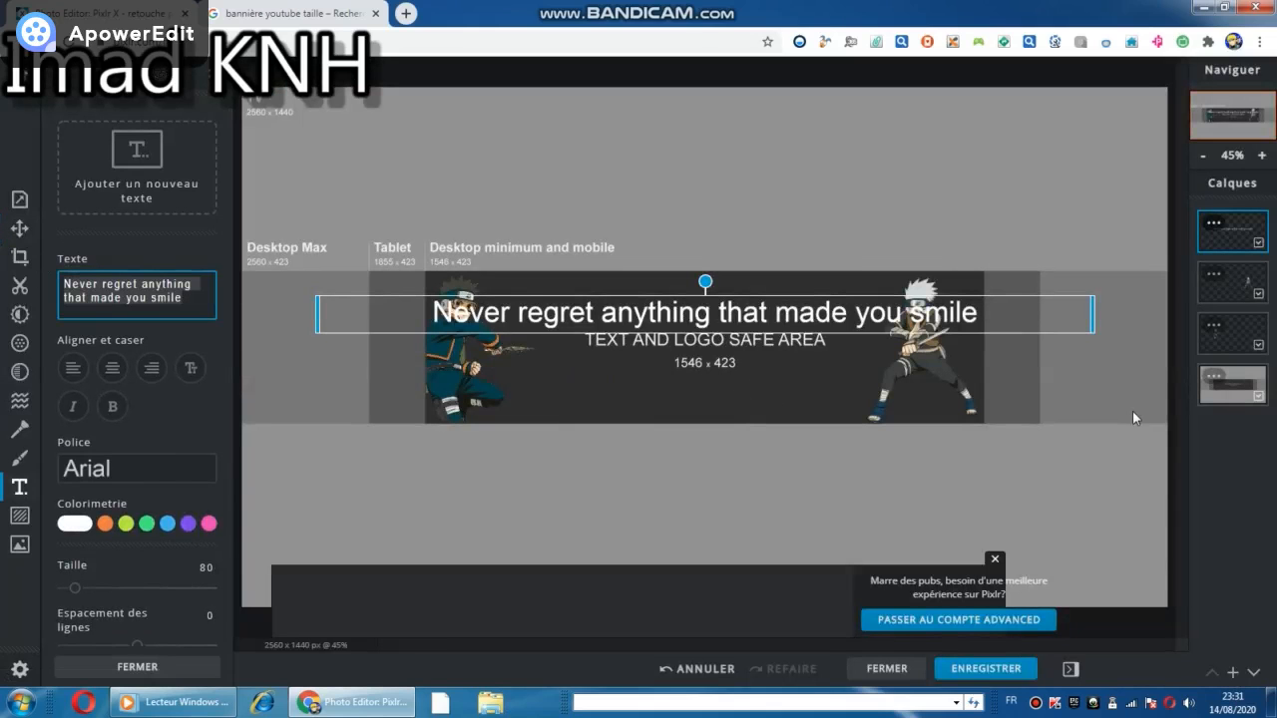
key(BackSpace)
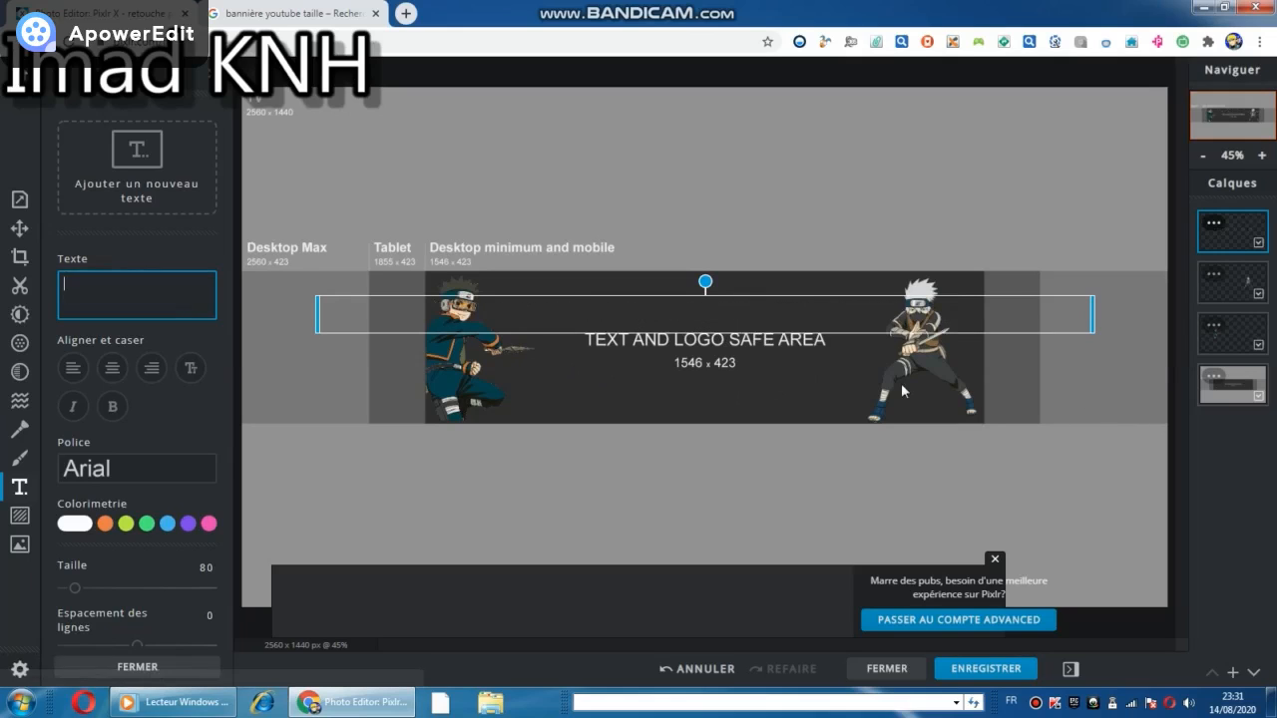
text(Im)
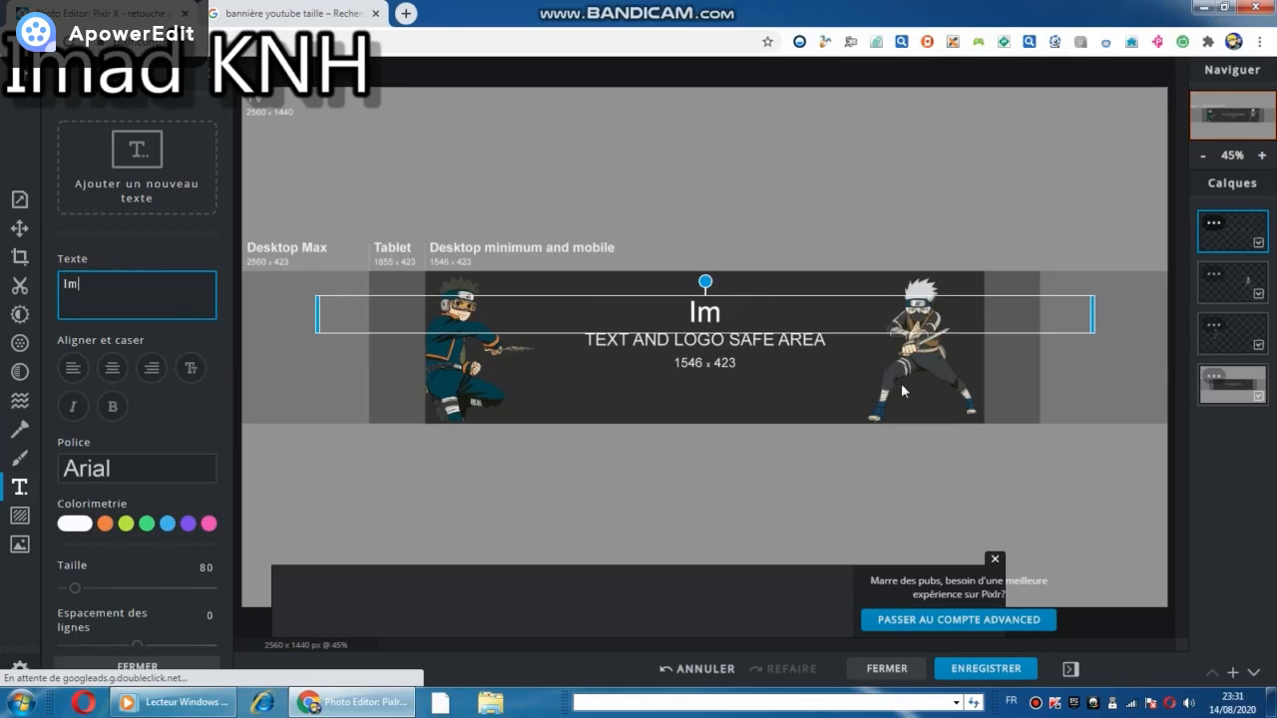
text(ad KNH)
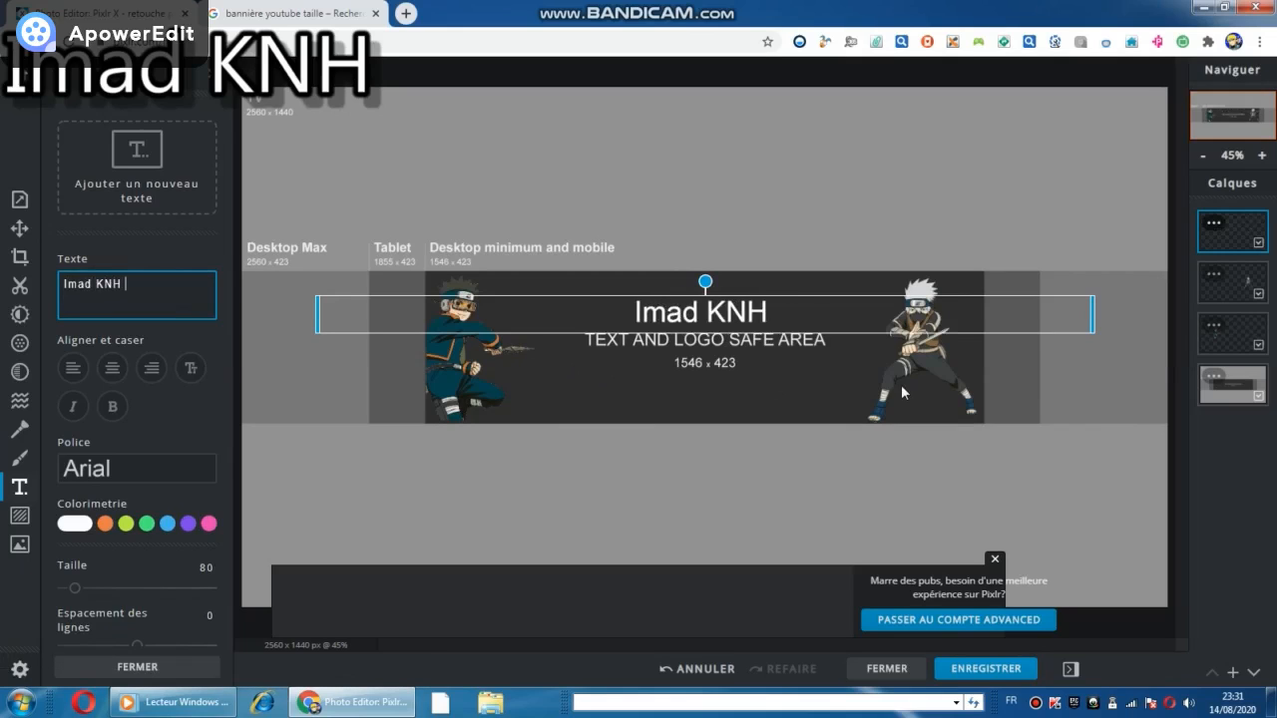
- Enlarge the channel name text to size 168 and move it up to the top edge of the safe area
click(149, 437)
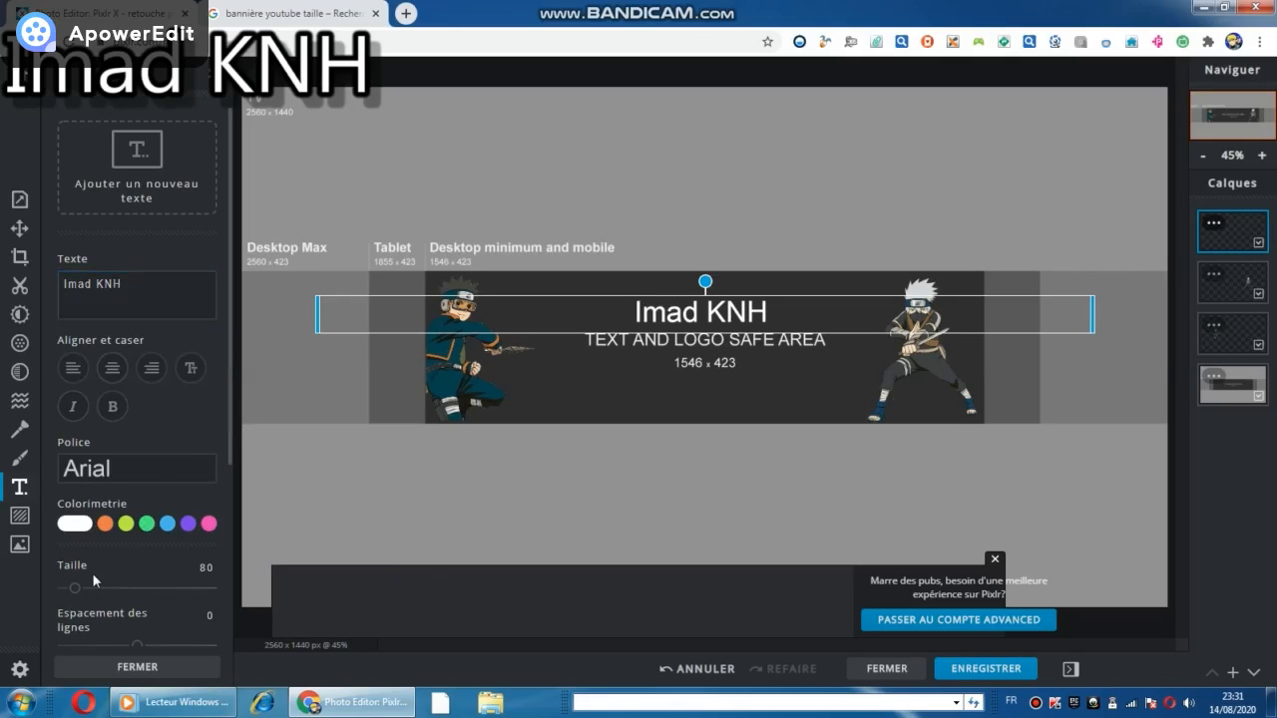
drag(75, 587, 88, 589)
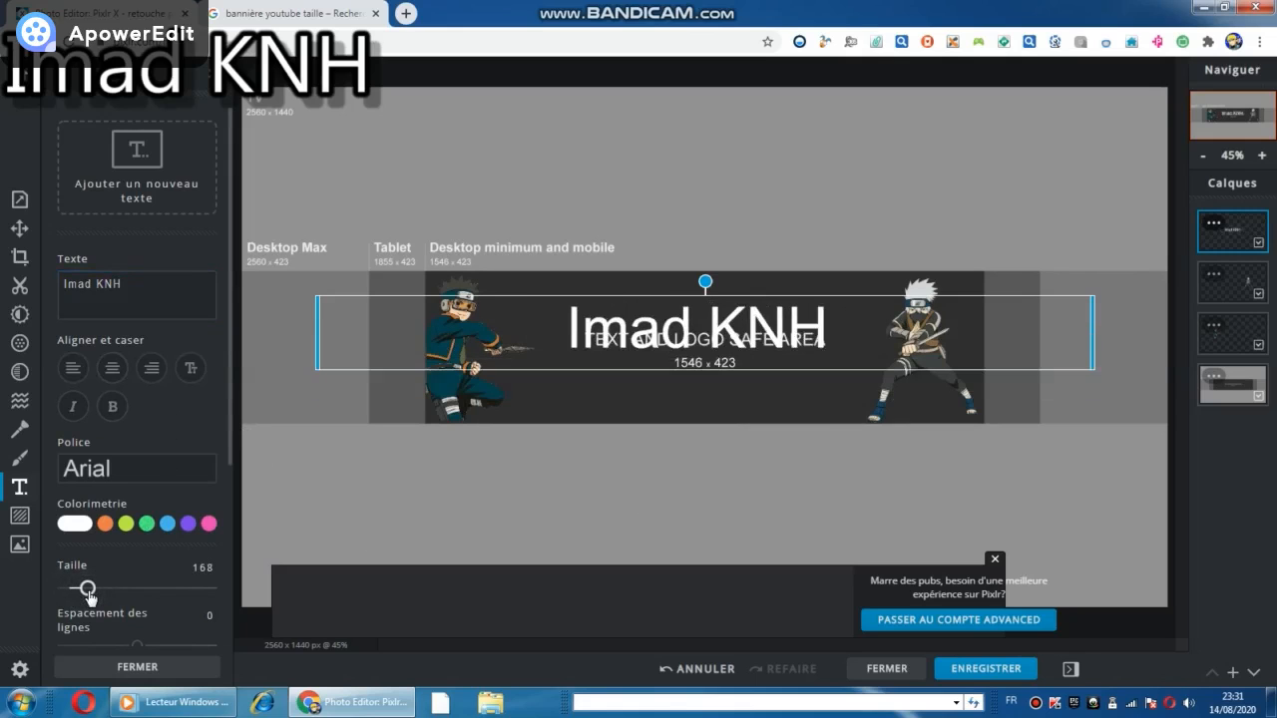
drag(634, 345, 633, 323)
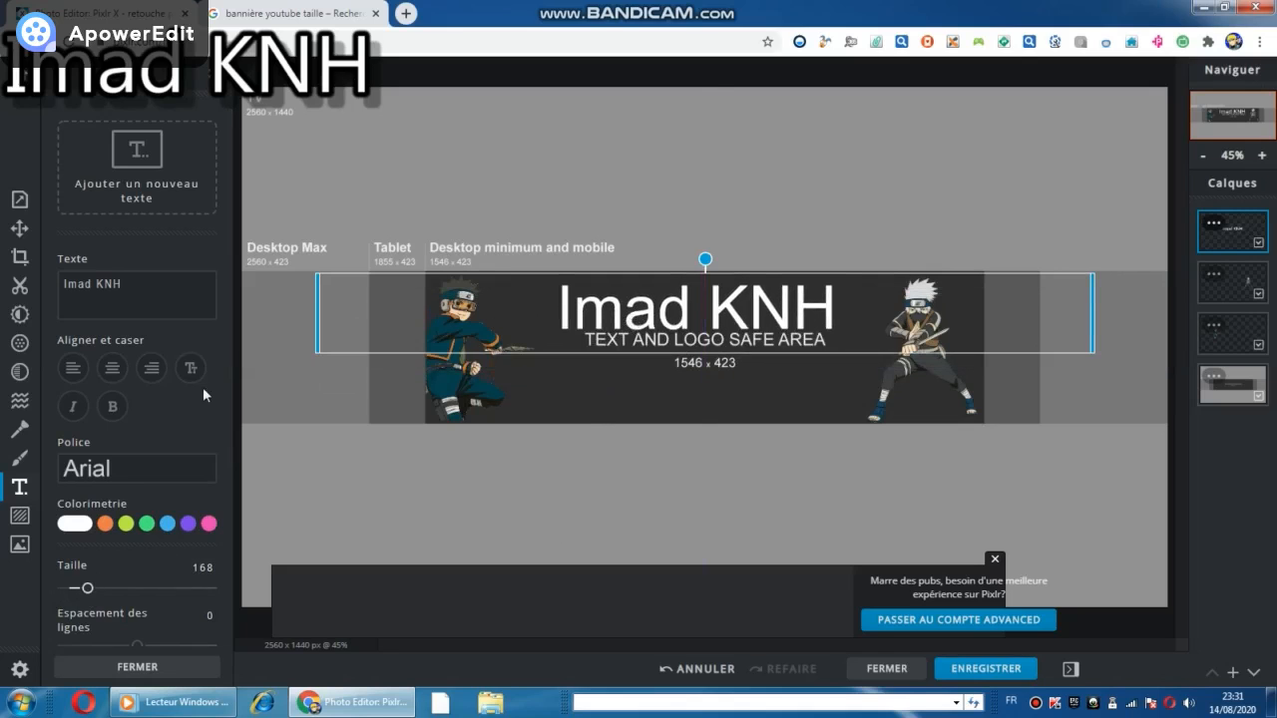
- Try several fonts on the channel name text and set it to Dankduck
click(118, 469)
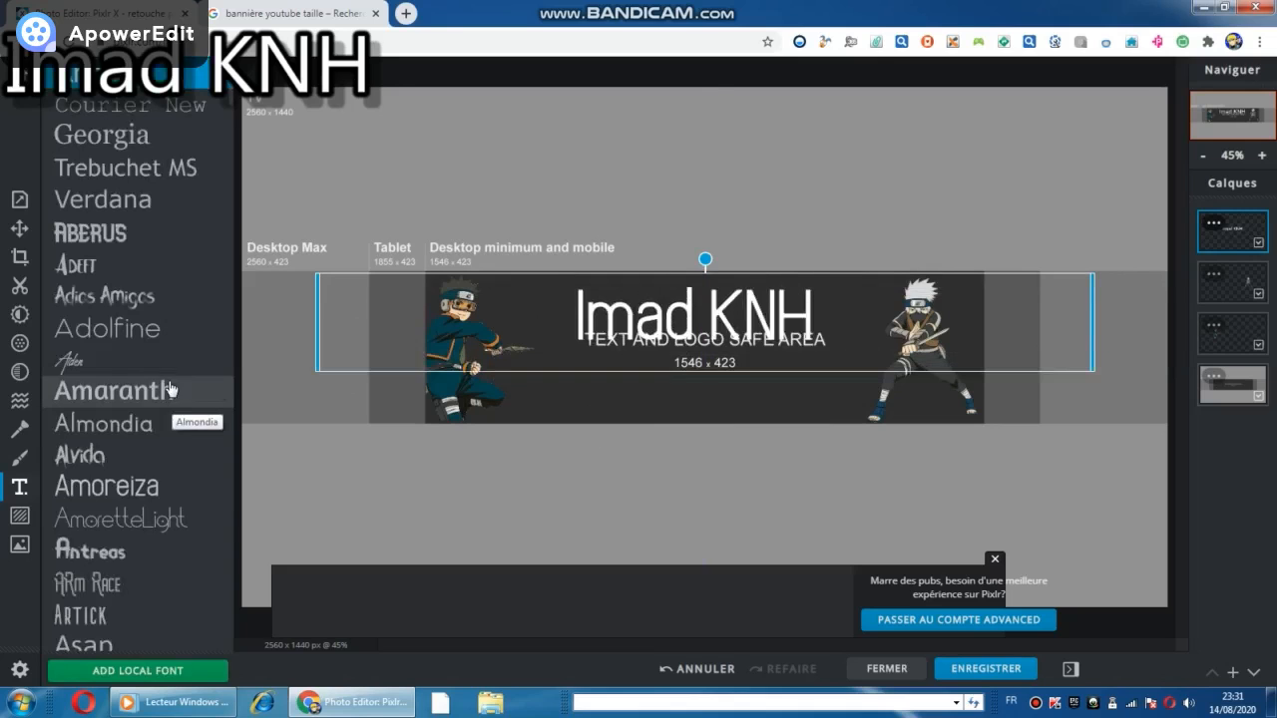
click(165, 392)
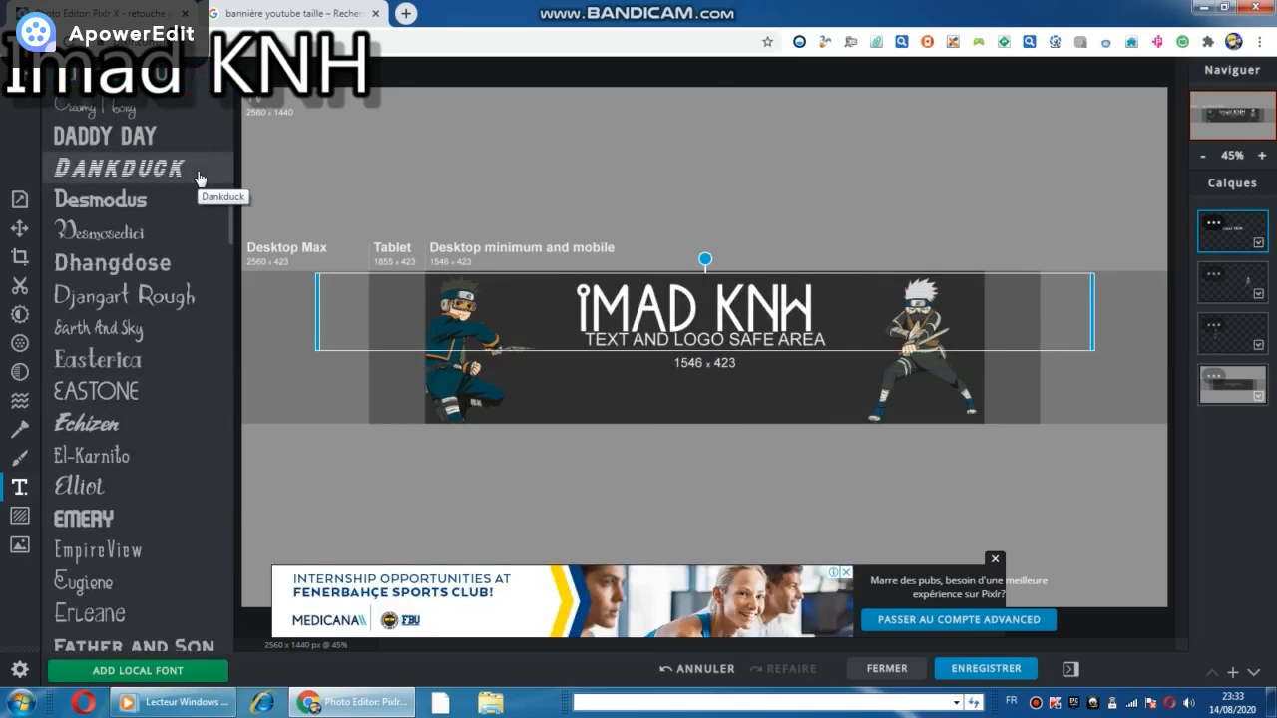
key(Down)
key(Down)
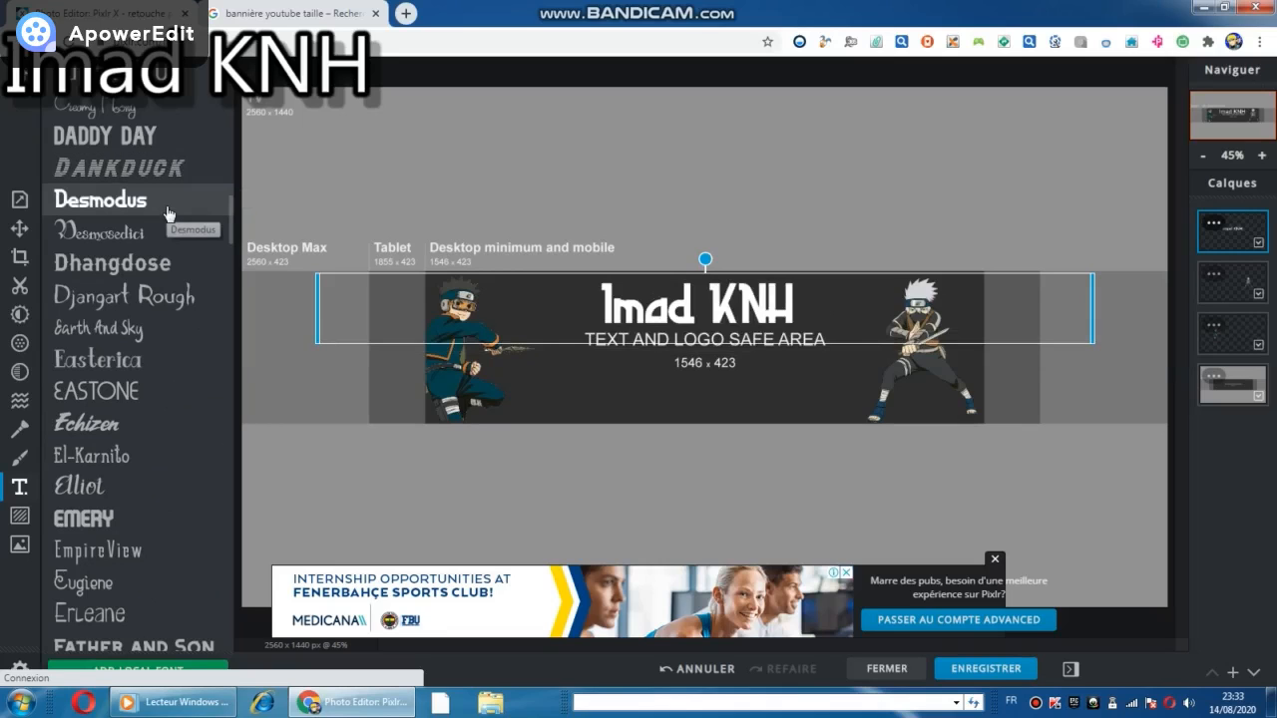
click(194, 166)
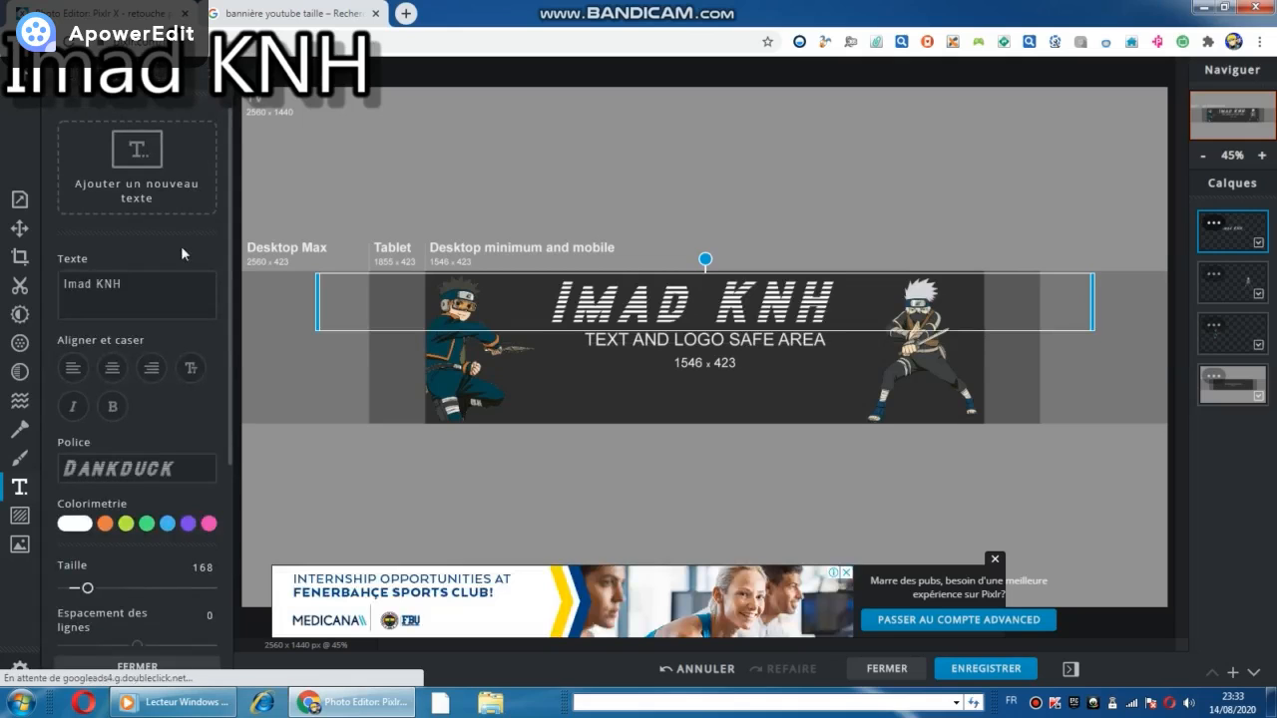
- Color the channel name text with the purple preset swatch
click(190, 524)
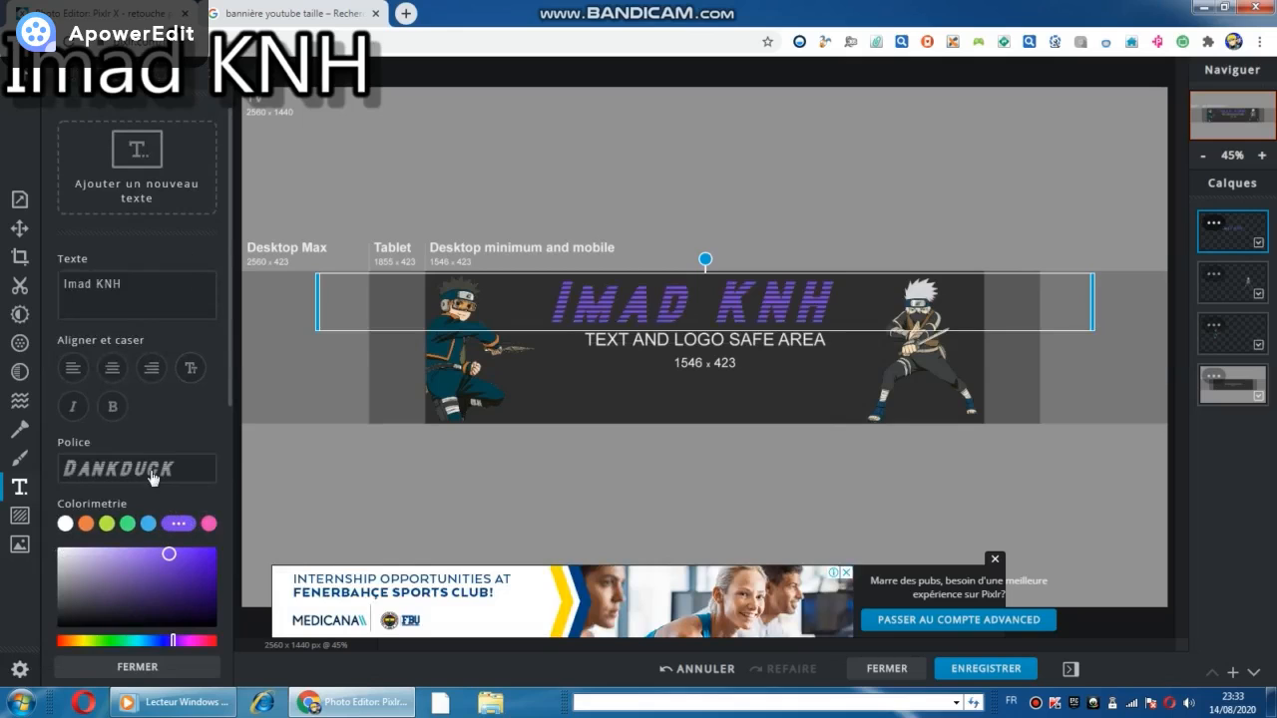
click(159, 281)
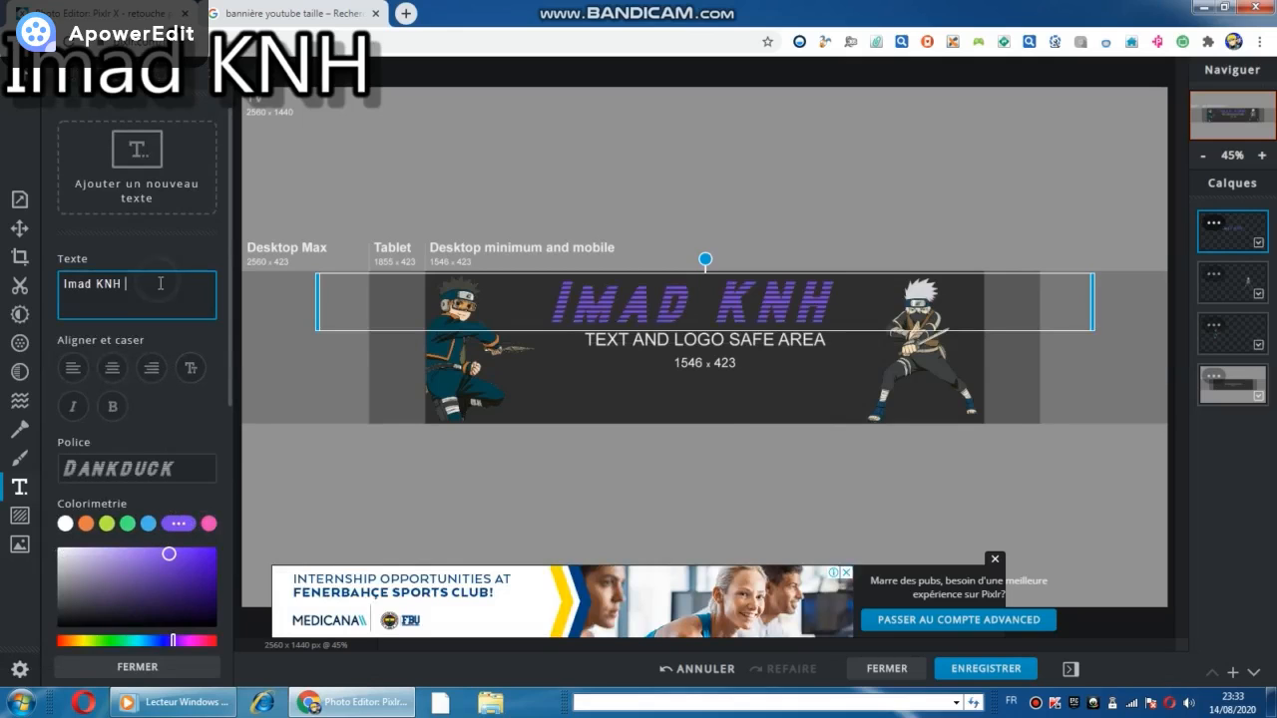
click(210, 401)
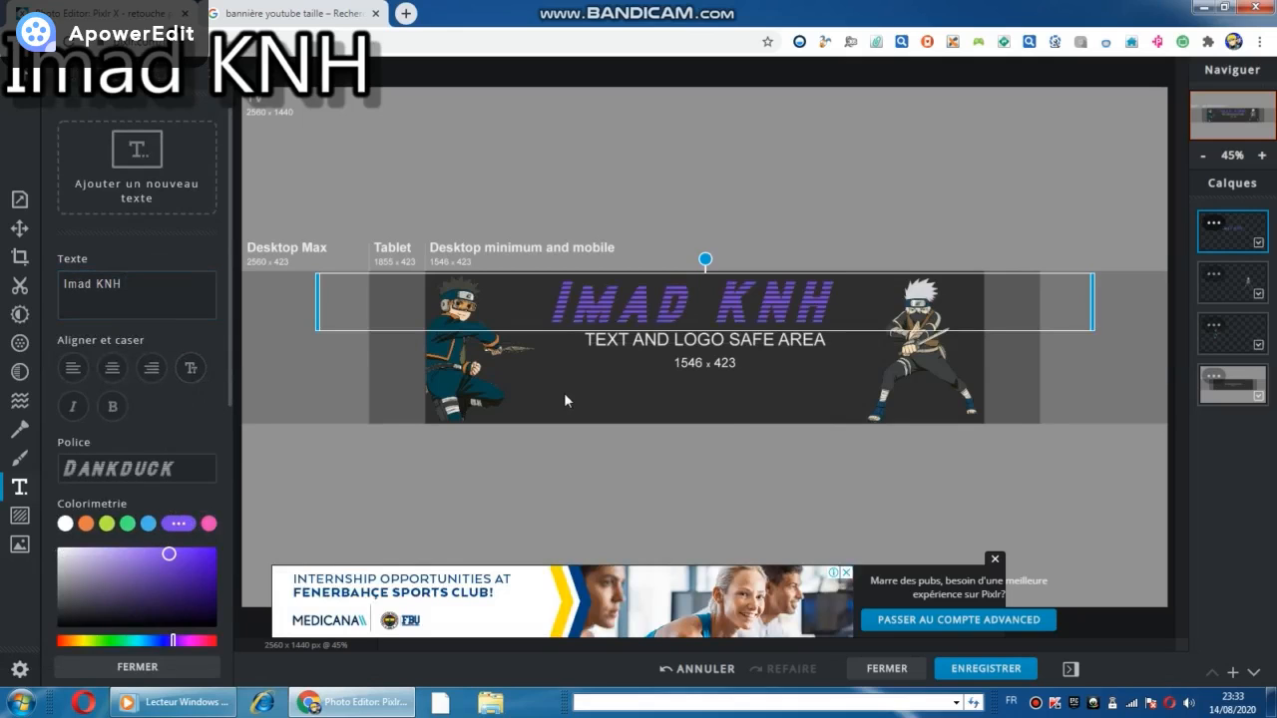
- Add the subscribe button image "téléchargement (8)" from the Images library as a new image layer
click(1233, 672)
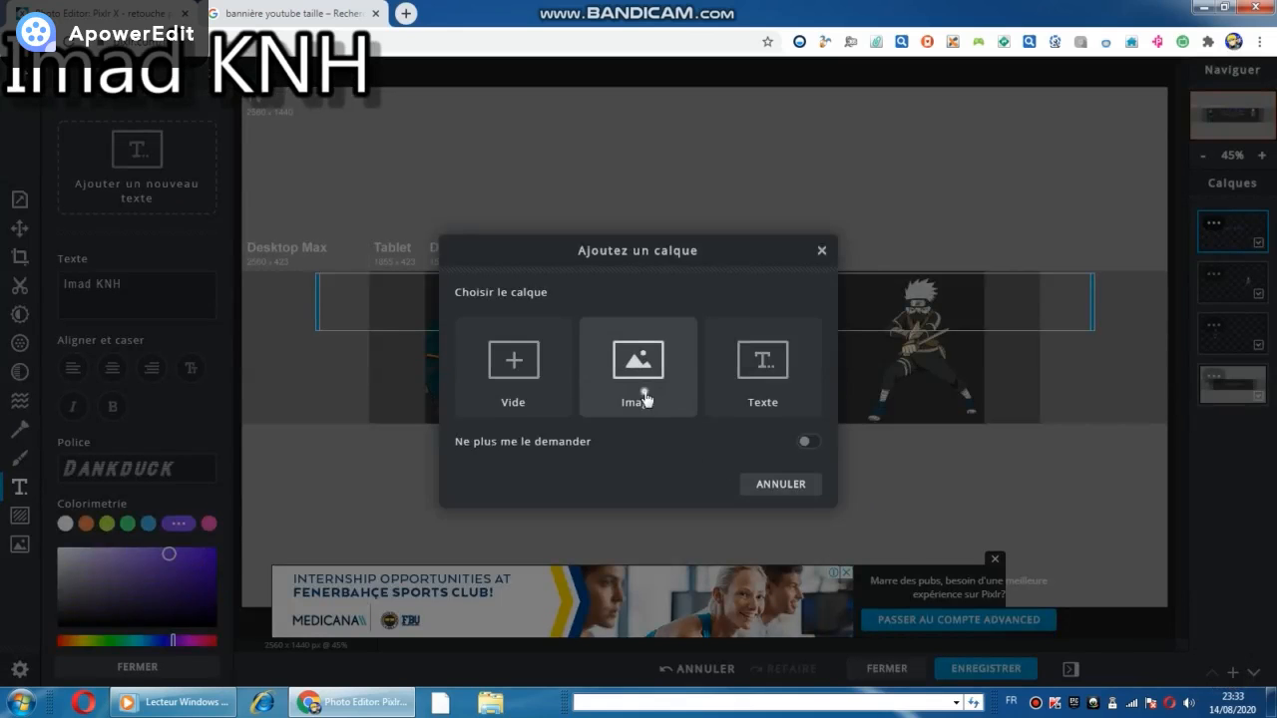
click(638, 399)
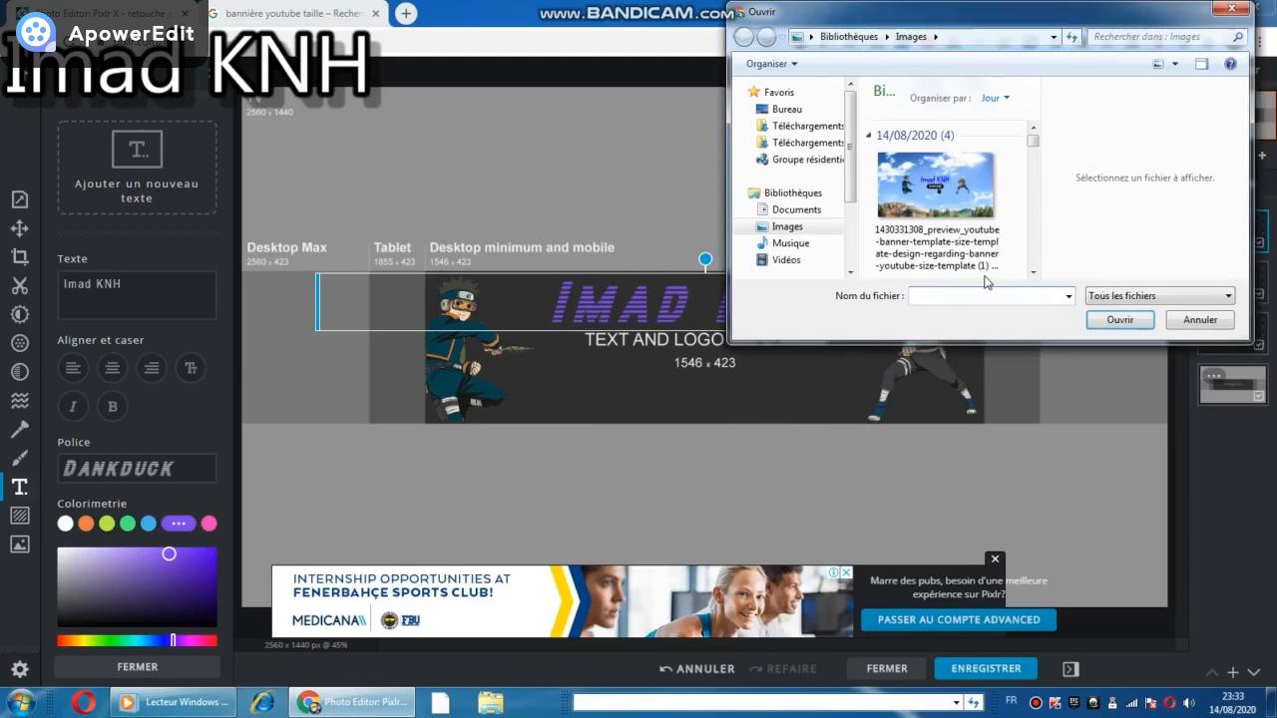
scroll(1027, 253, down, 10)
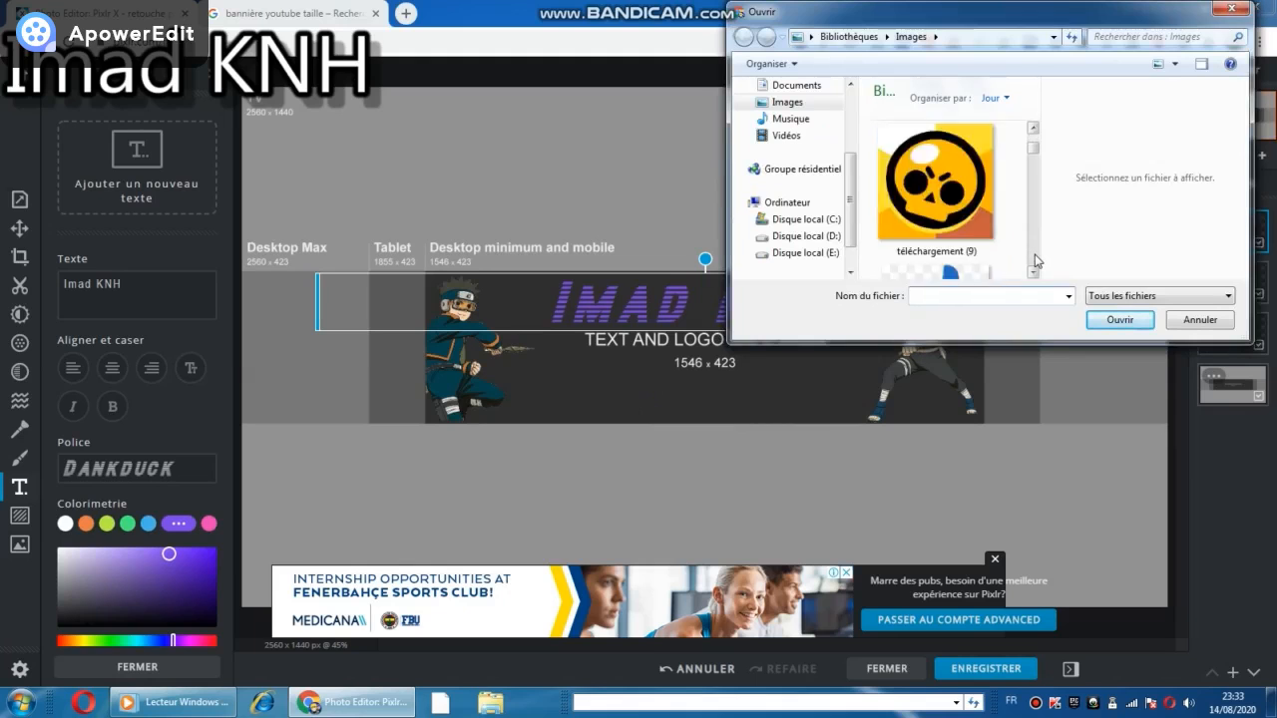
scroll(1034, 261, down, 10)
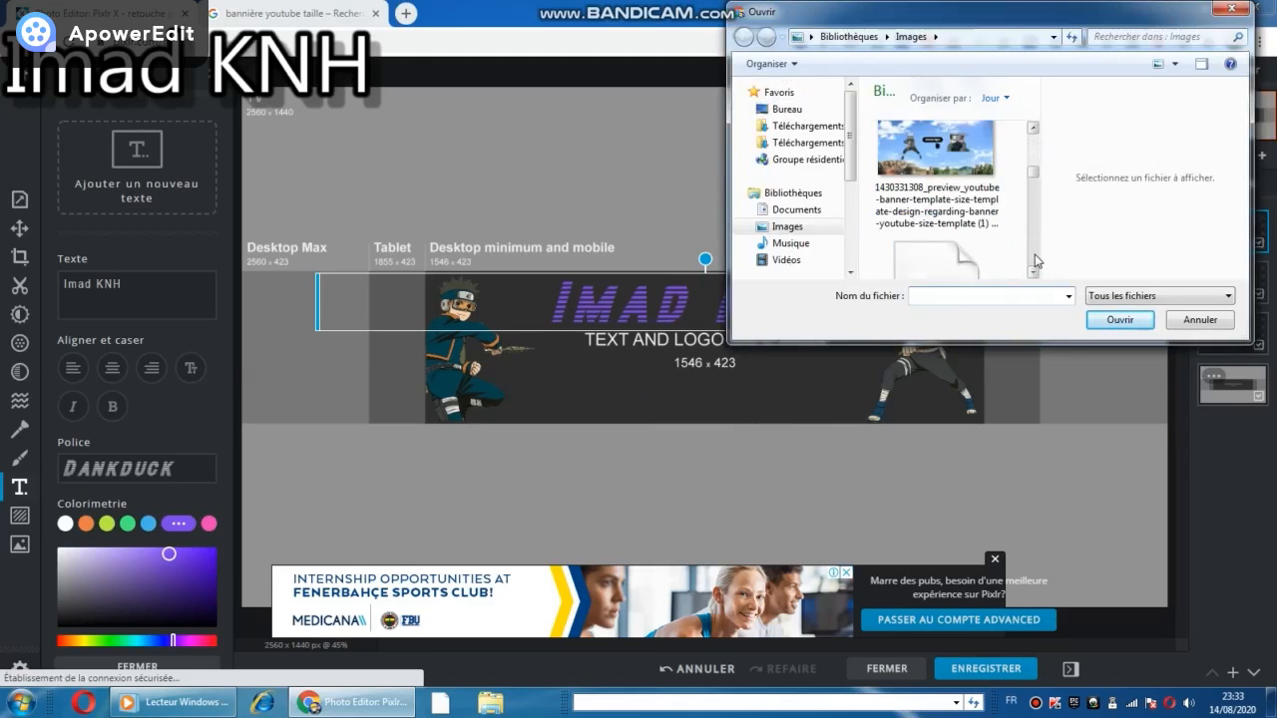
scroll(1034, 261, down, 10)
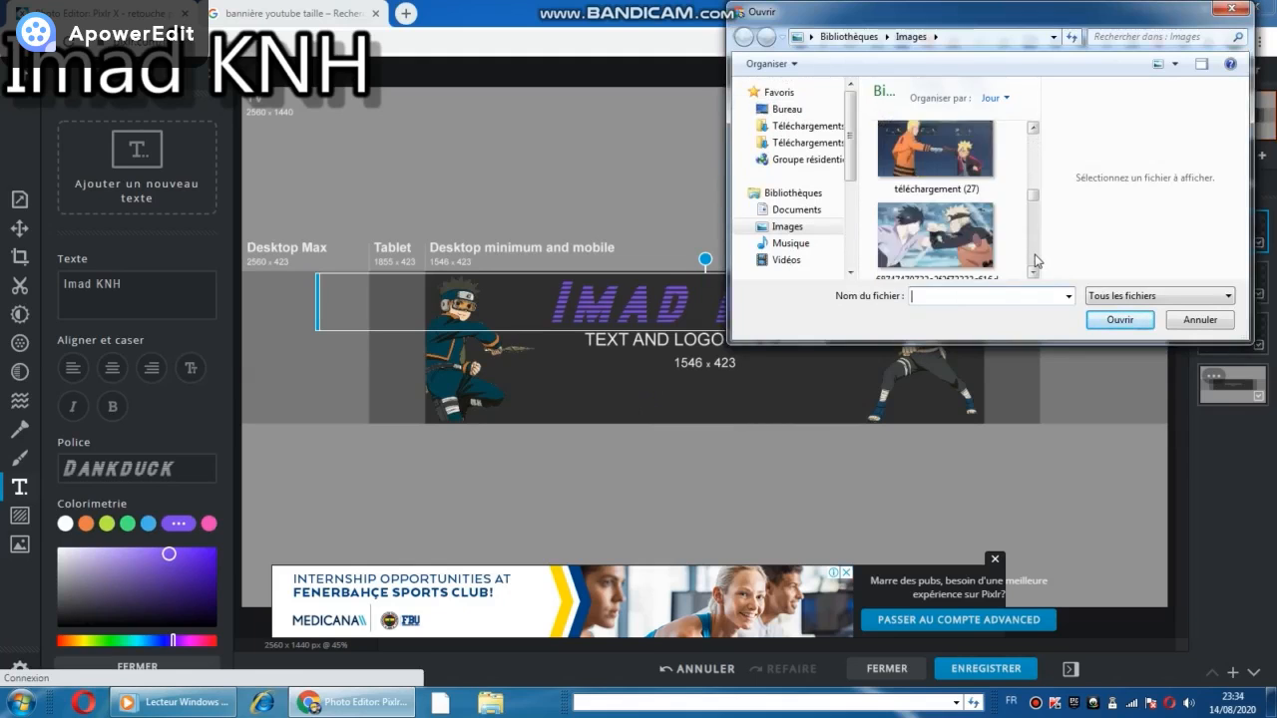
scroll(1034, 261, down, 10)
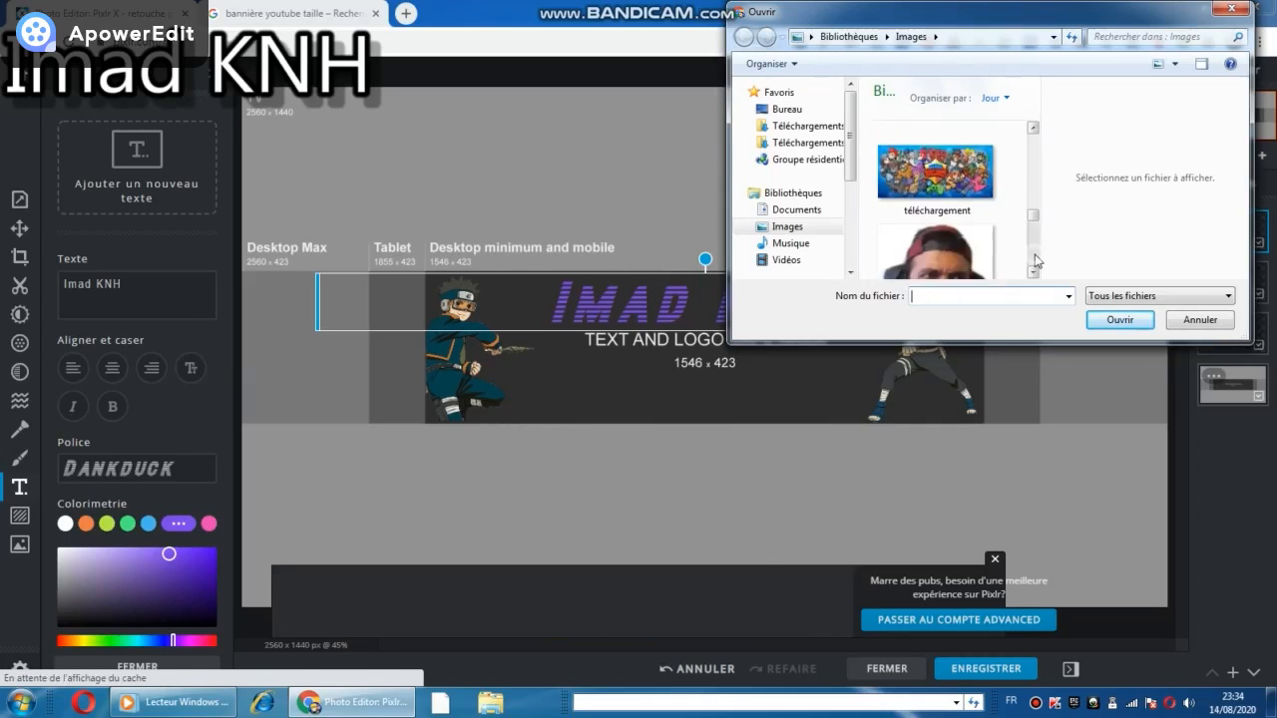
scroll(1035, 260, down, 8)
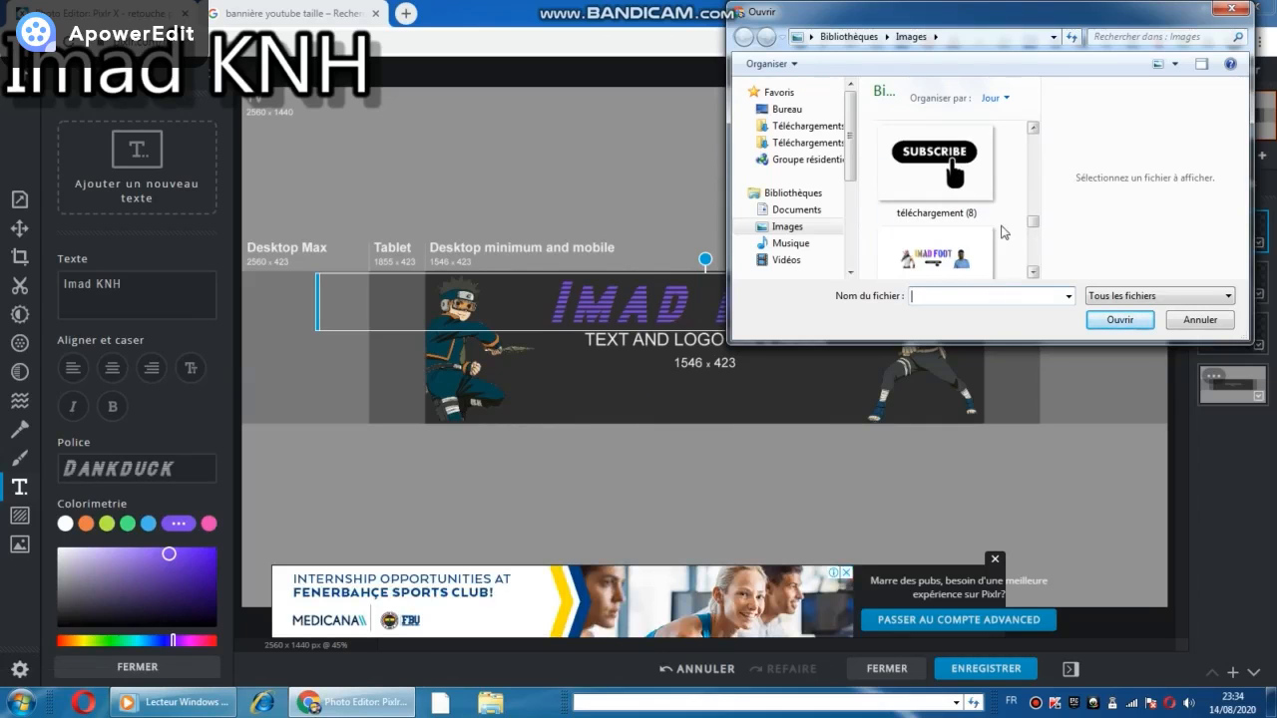
double_click(986, 214)
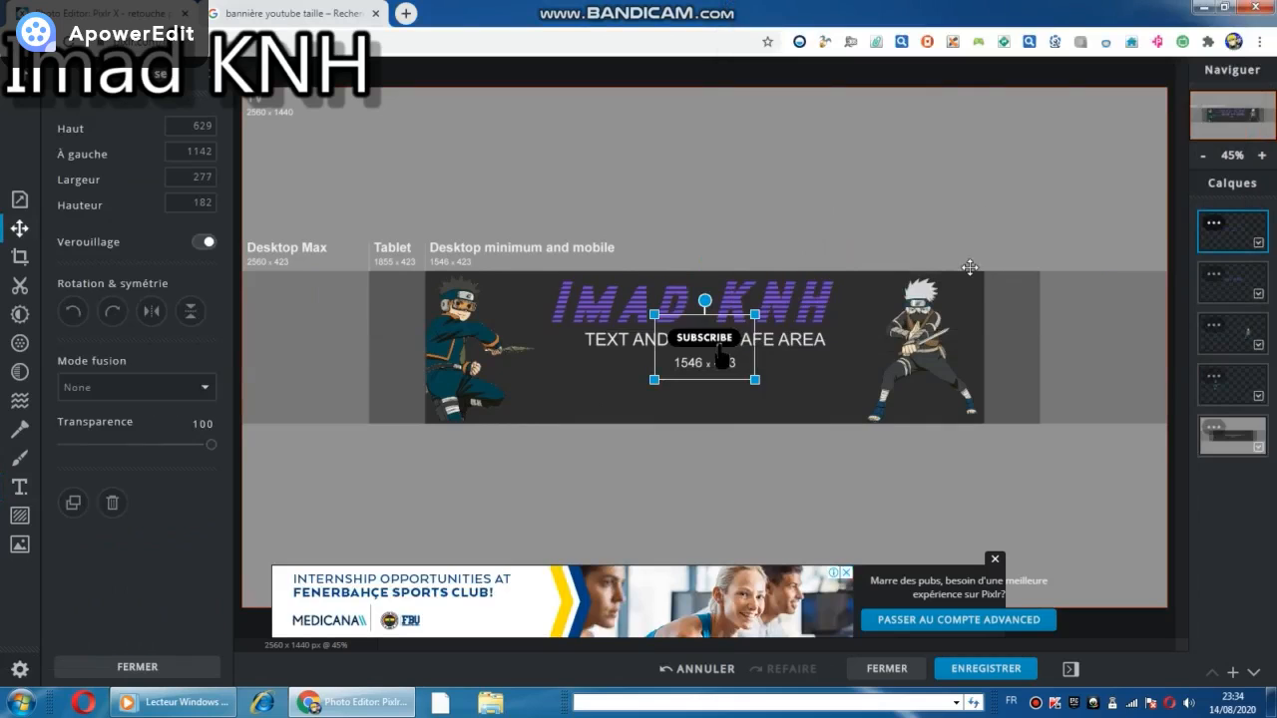
- Enlarge the subscribe button layer to about 549 × 361 px, place it beneath the channel name between the two characters, and dismiss the advertisement
drag(654, 313, 536, 237)
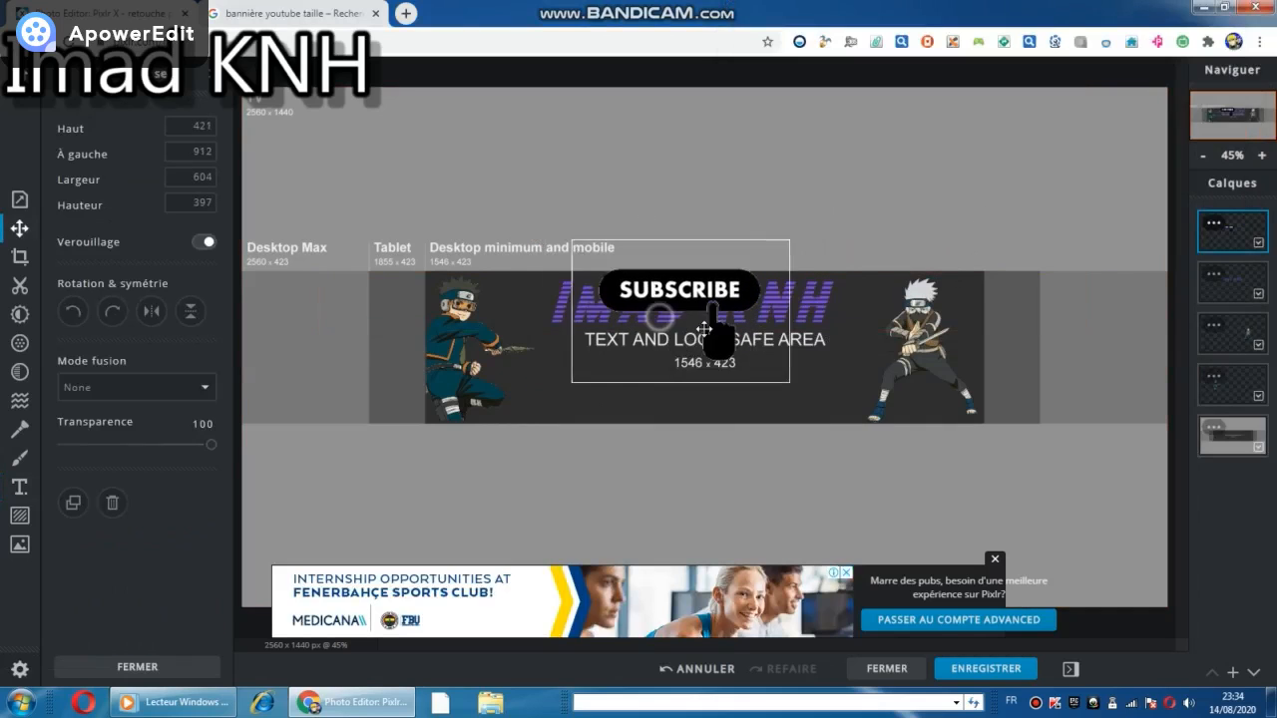
drag(659, 316, 707, 377)
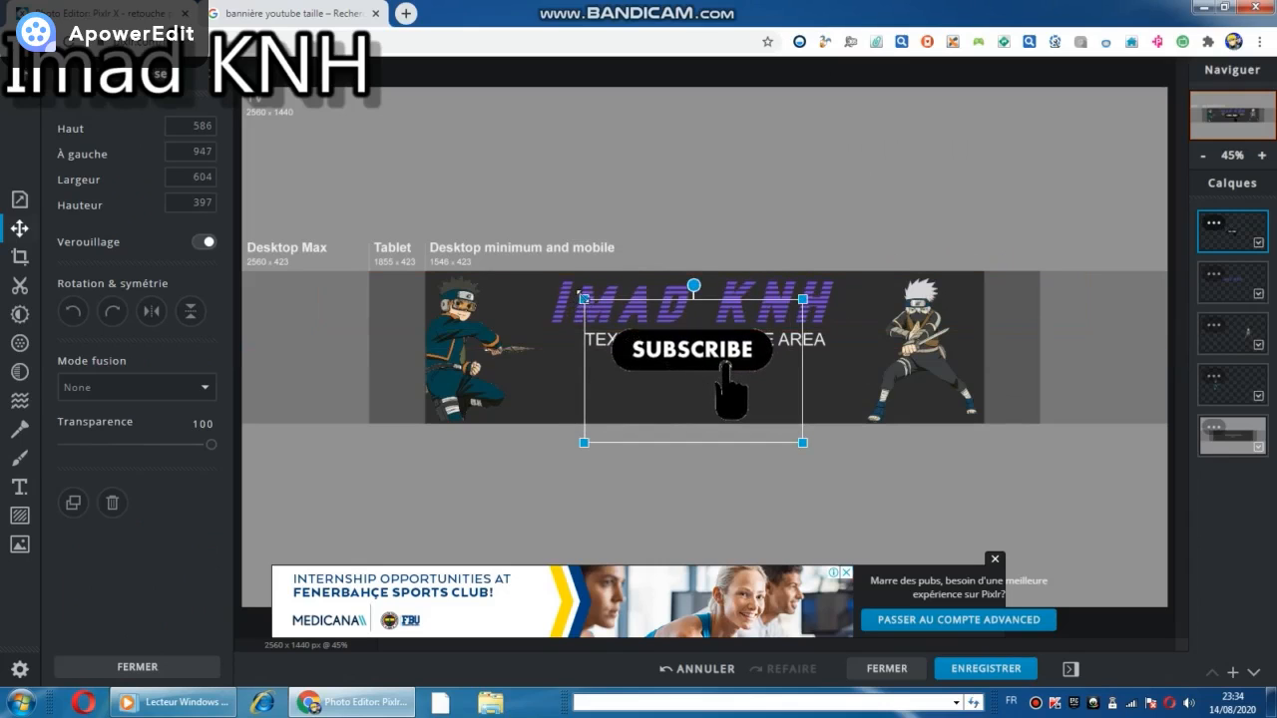
drag(586, 300, 605, 312)
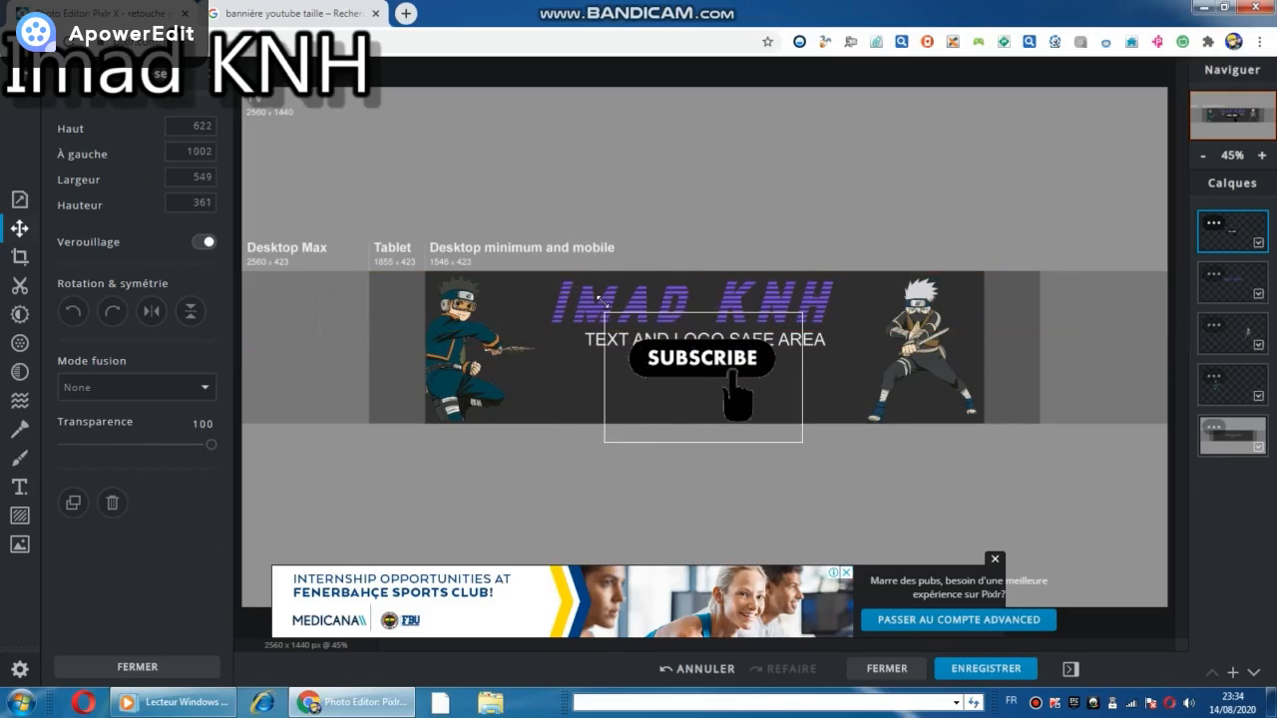
mouse_move(693, 361)
mouse_down()
mouse_move(671, 363)
mouse_move(679, 355)
mouse_up()
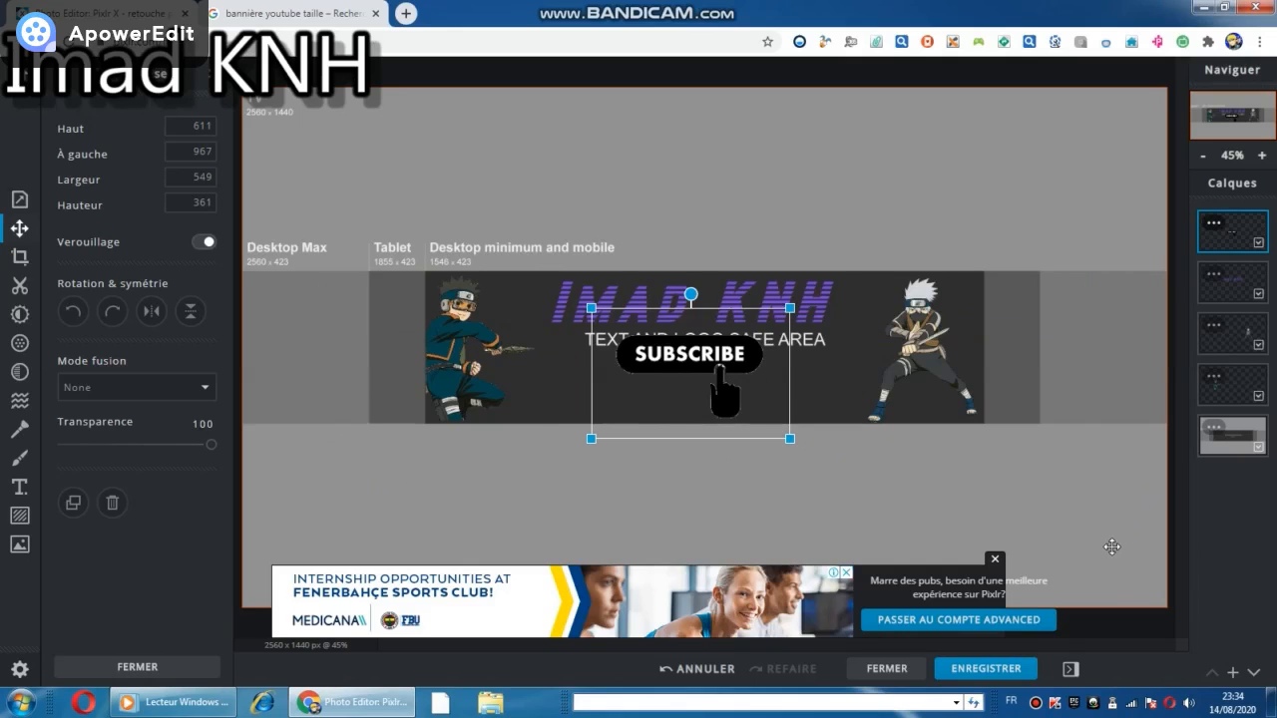
click(994, 561)
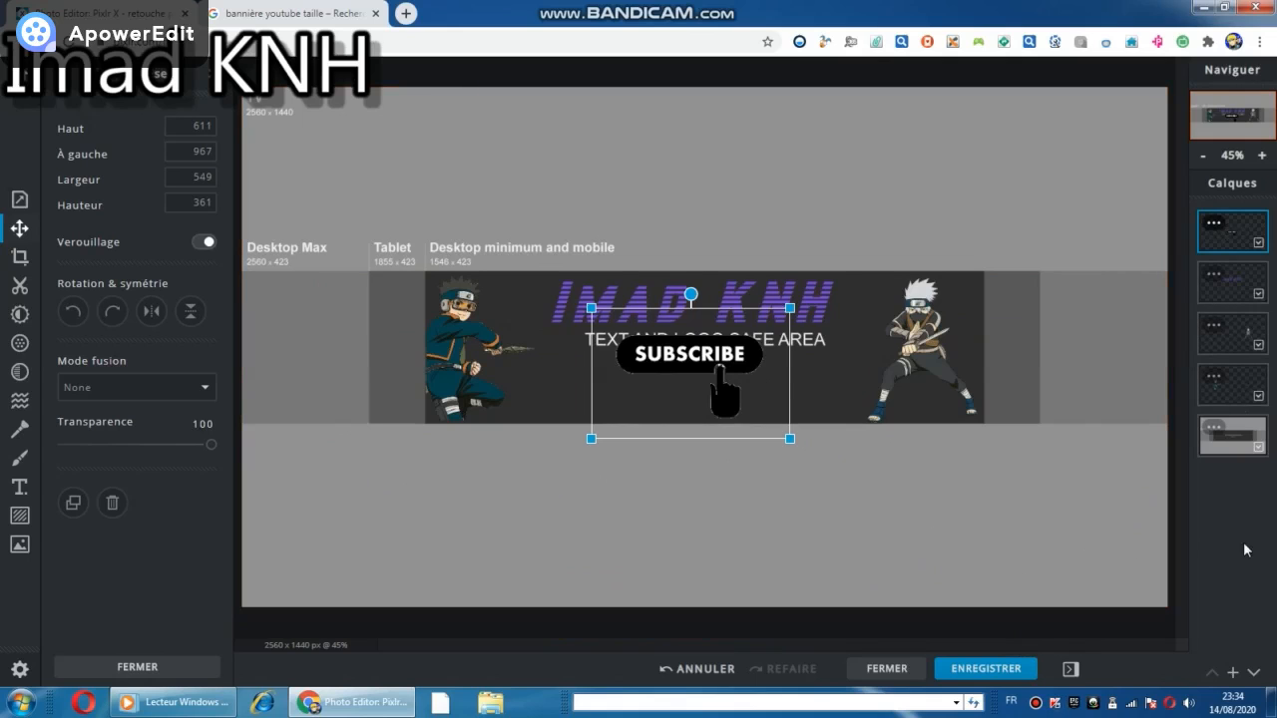
- Add the image "fond konoha" from the Images library as a new image layer
click(1233, 673)
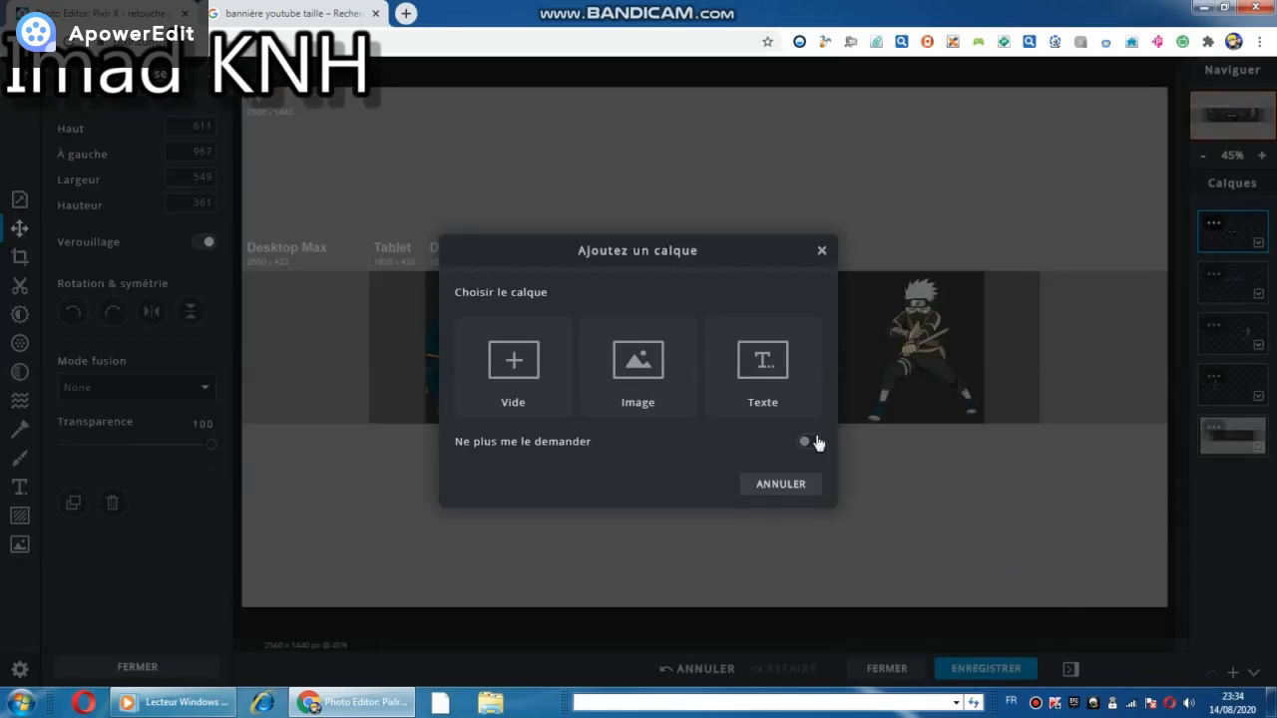
click(685, 385)
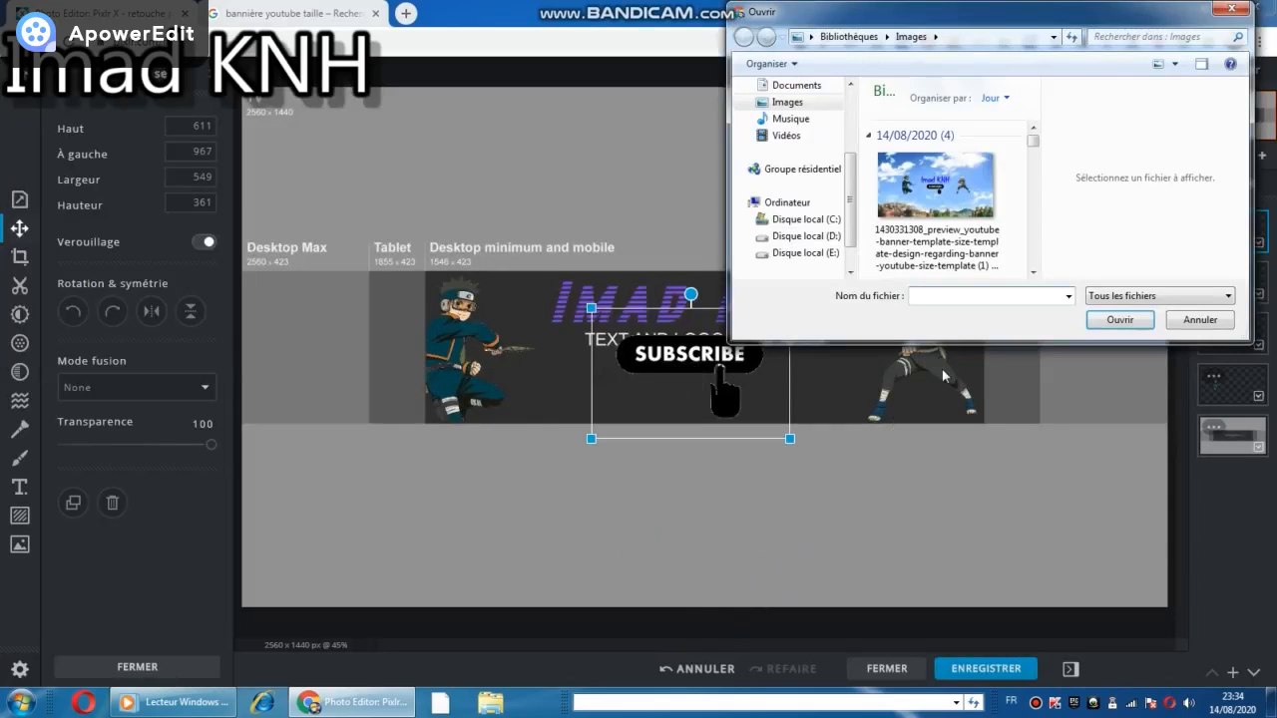
click(1034, 272)
click(1033, 272)
click(1033, 272)
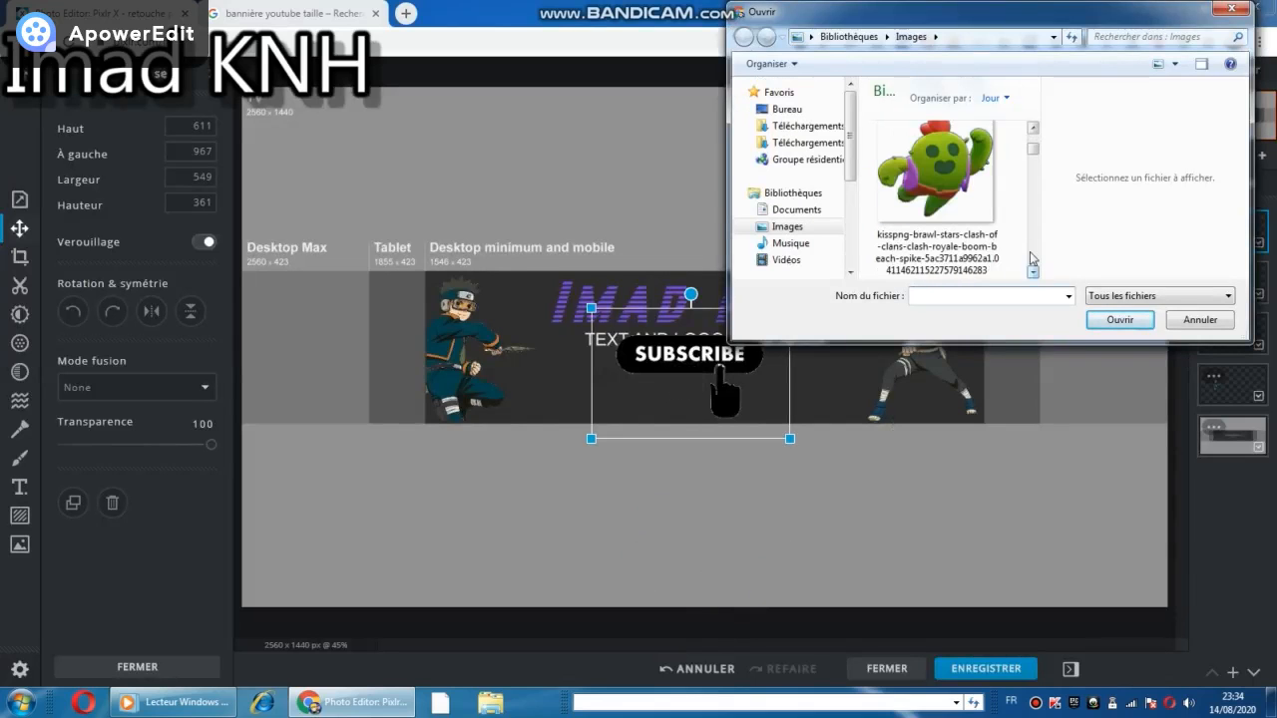
click(1034, 127)
click(1034, 127)
click(1033, 128)
click(1033, 128)
click(1034, 127)
click(1034, 127)
click(1033, 128)
click(1033, 128)
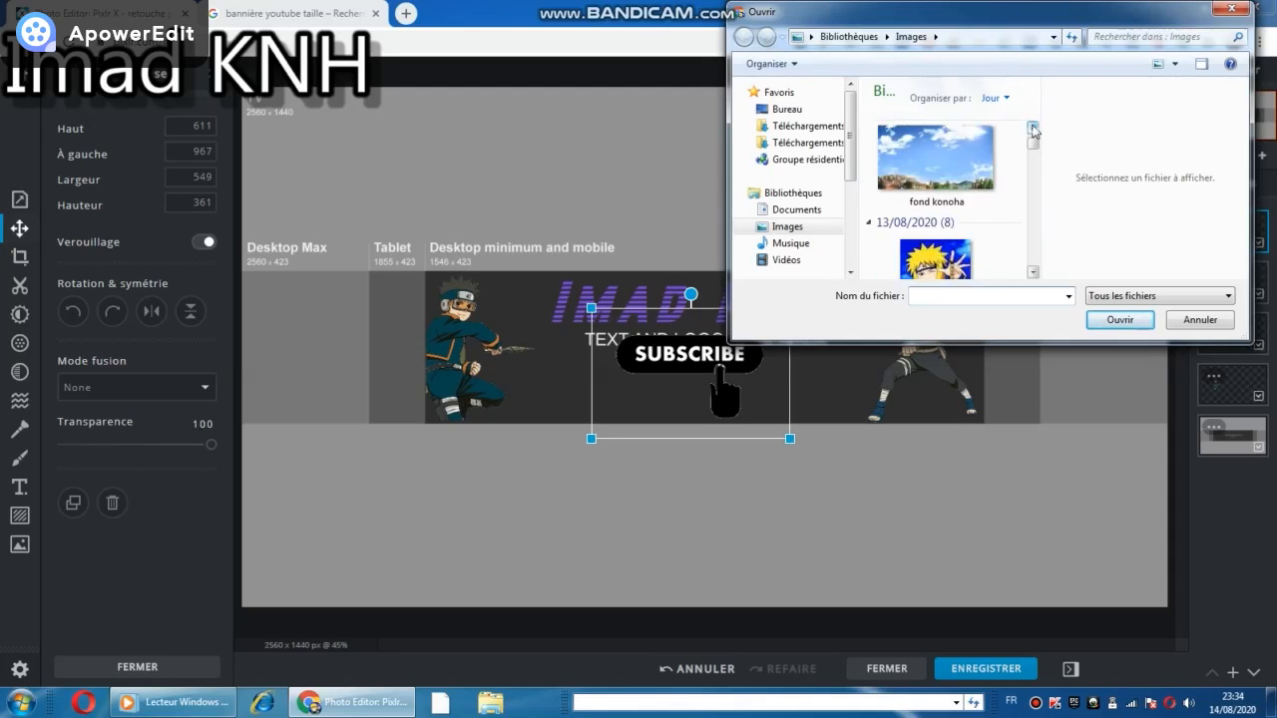
double_click(929, 199)
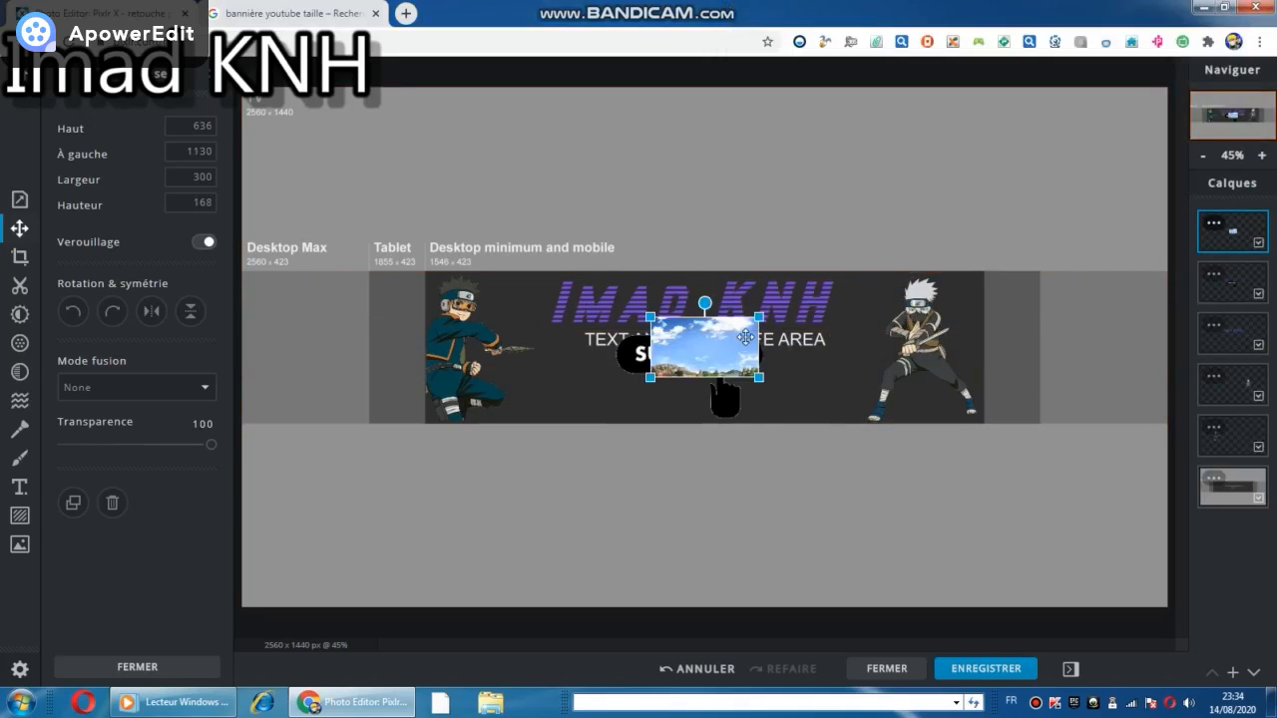
- Enlarge the Konoha image to about 2571 × 1440 px, cover the whole canvas with it, and order its layer just above the template layer
drag(752, 321, 917, 236)
drag(1229, 227, 1227, 479)
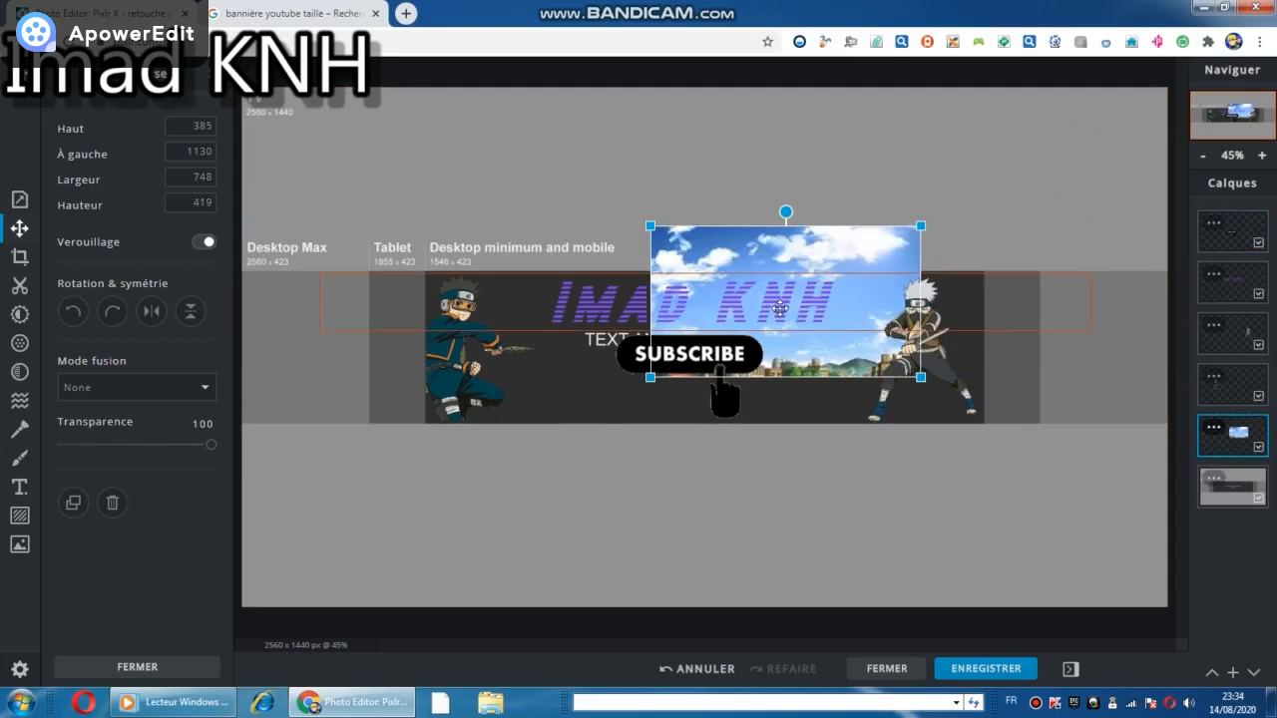
drag(650, 227, 240, 8)
drag(920, 378, 1196, 635)
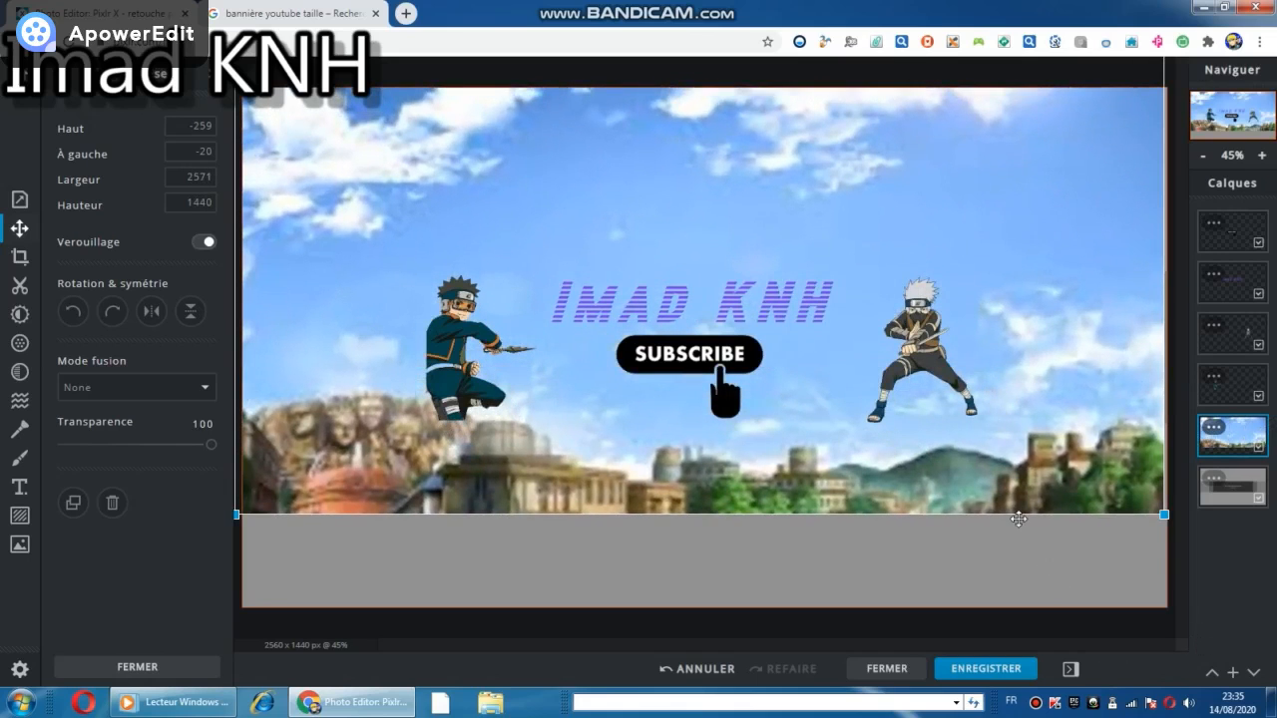
drag(967, 468, 968, 563)
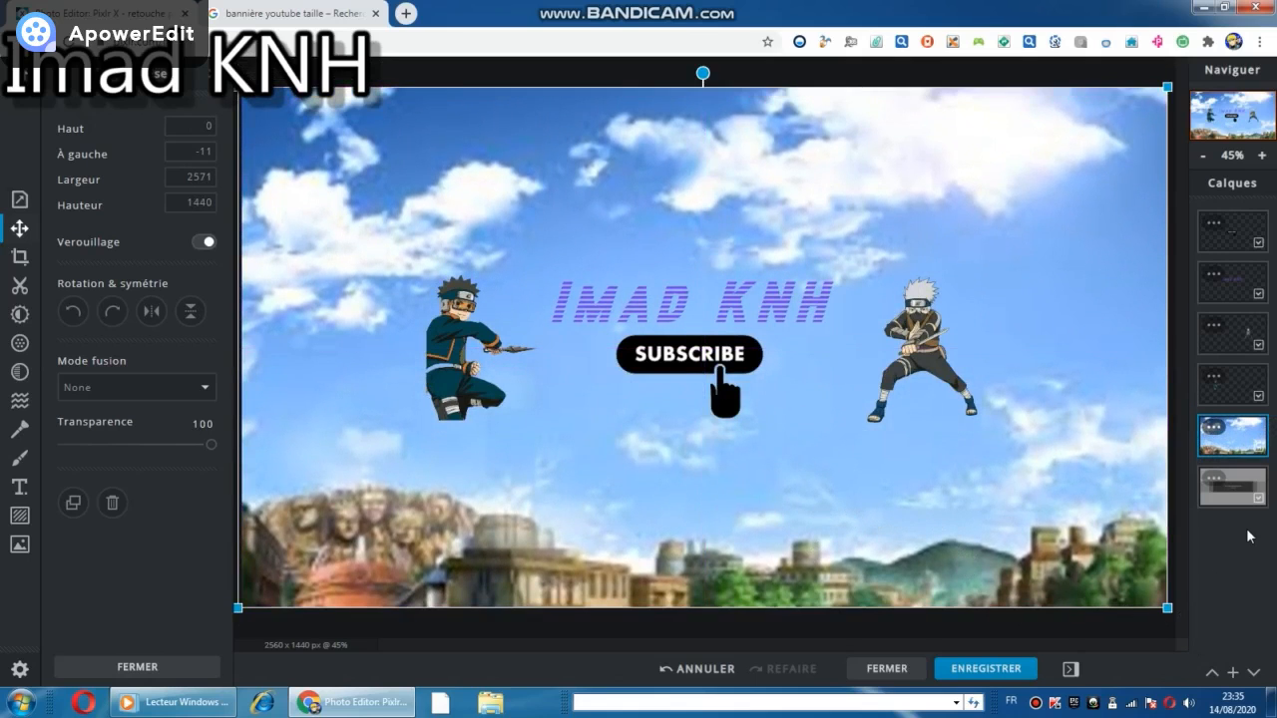
click(1213, 479)
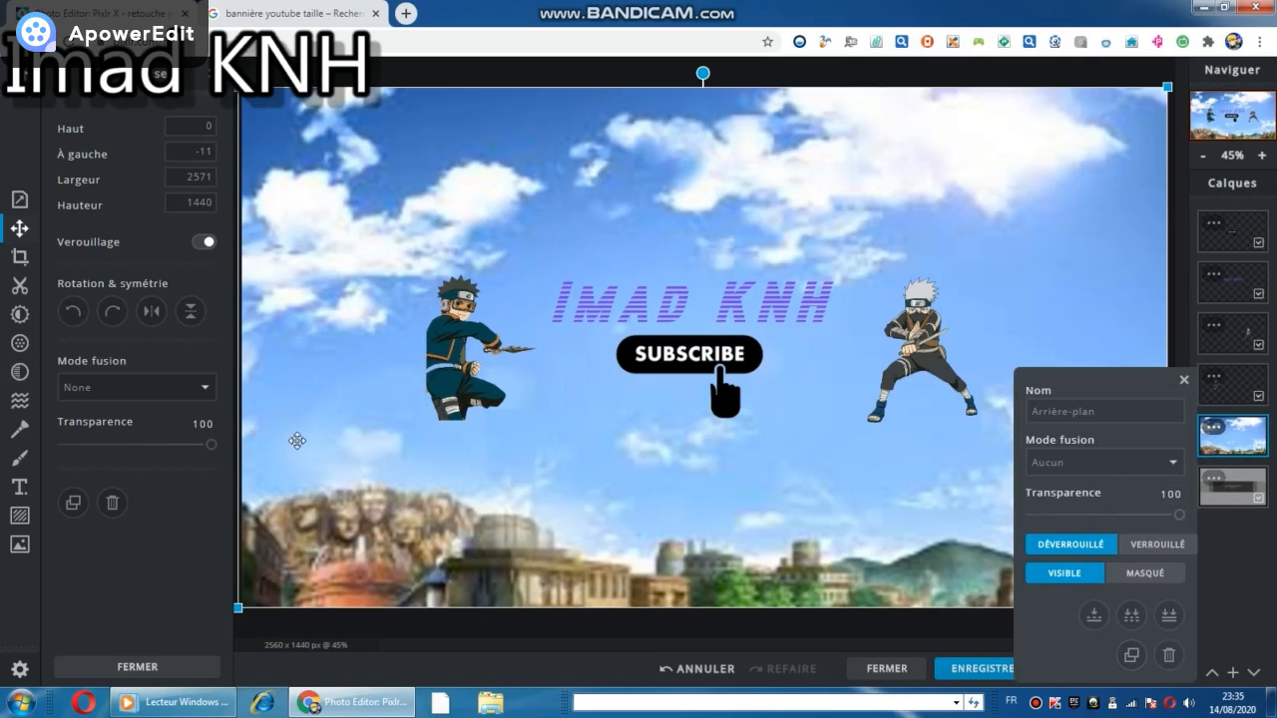
- Try the Desmodus font on the channel name text and set it to Dhangdose
click(1237, 276)
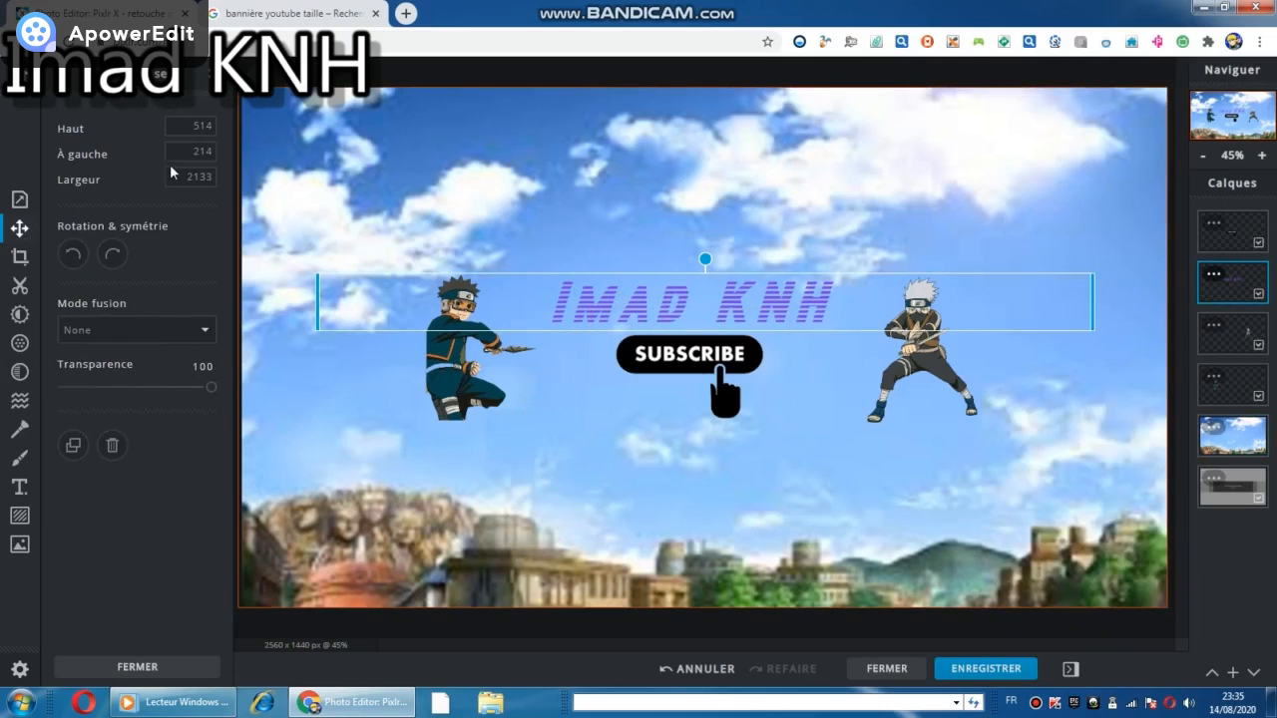
click(19, 488)
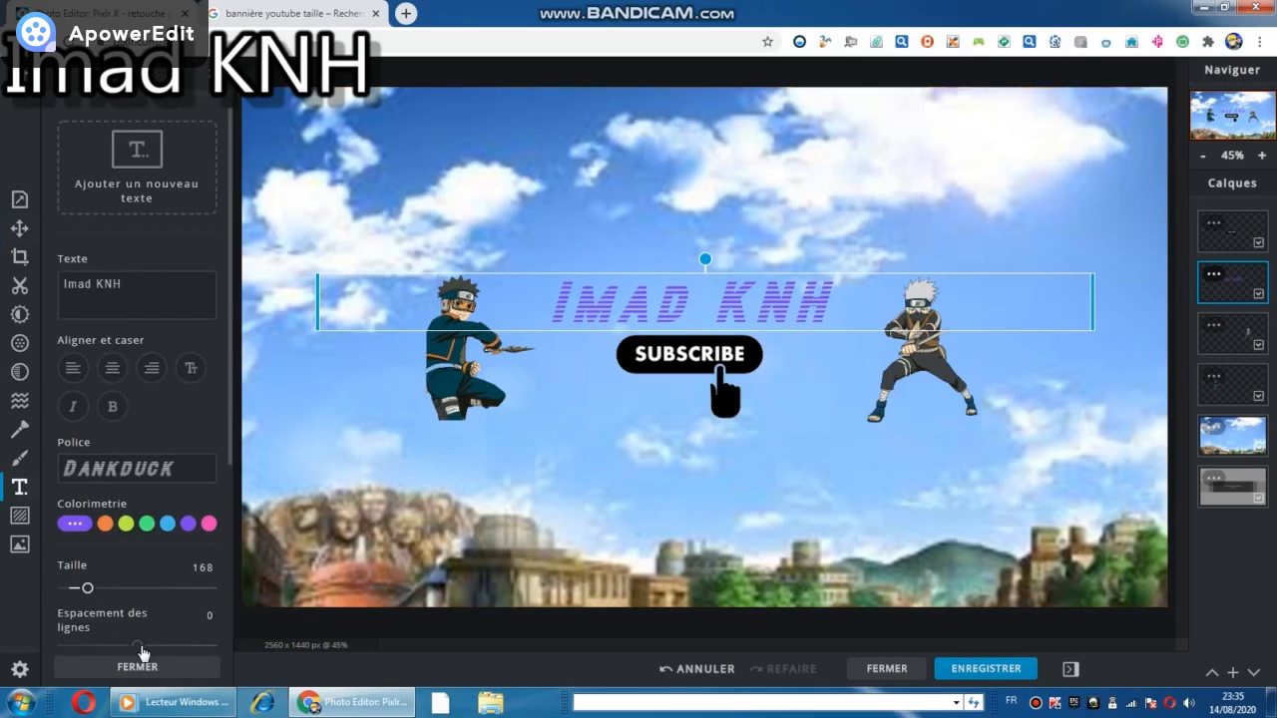
click(119, 470)
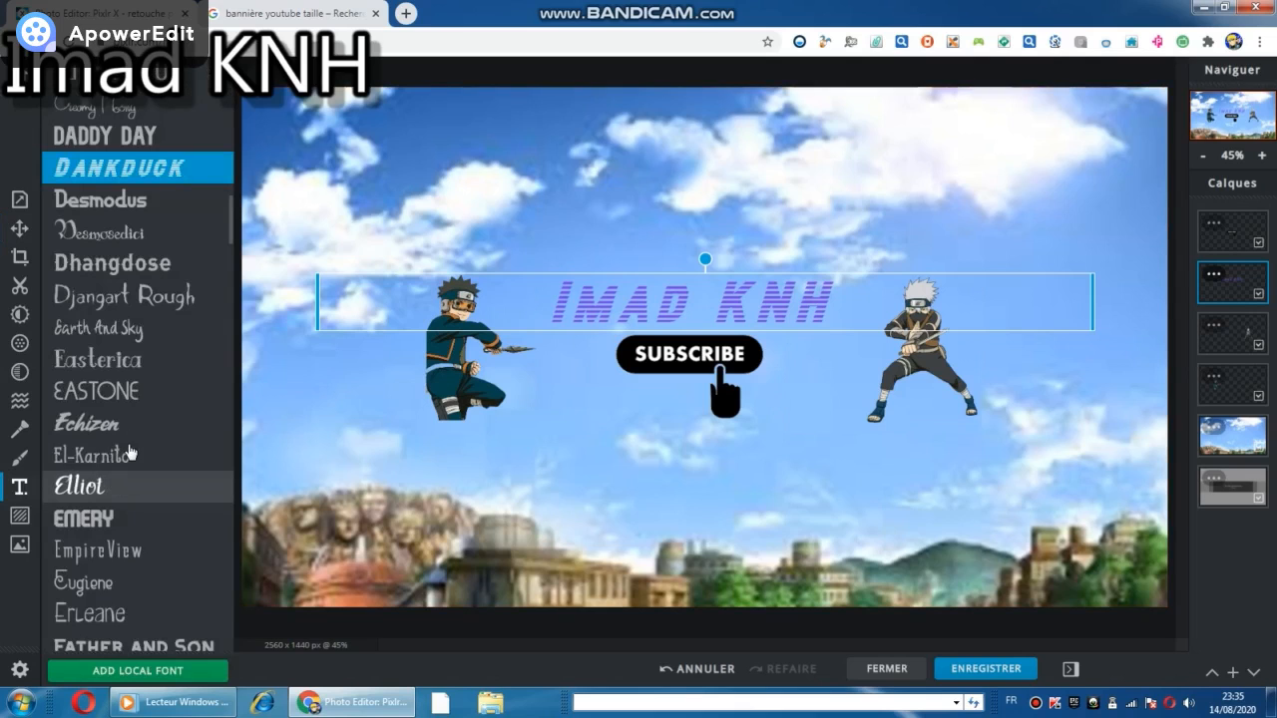
click(143, 211)
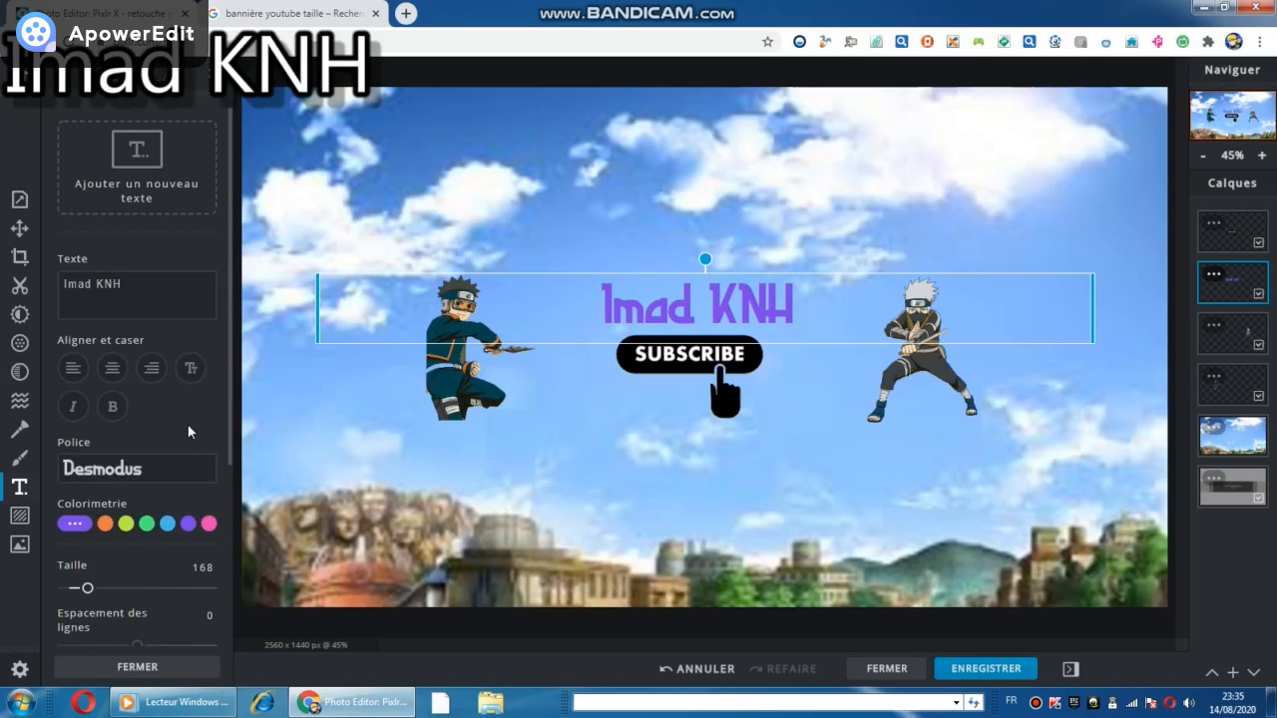
click(146, 475)
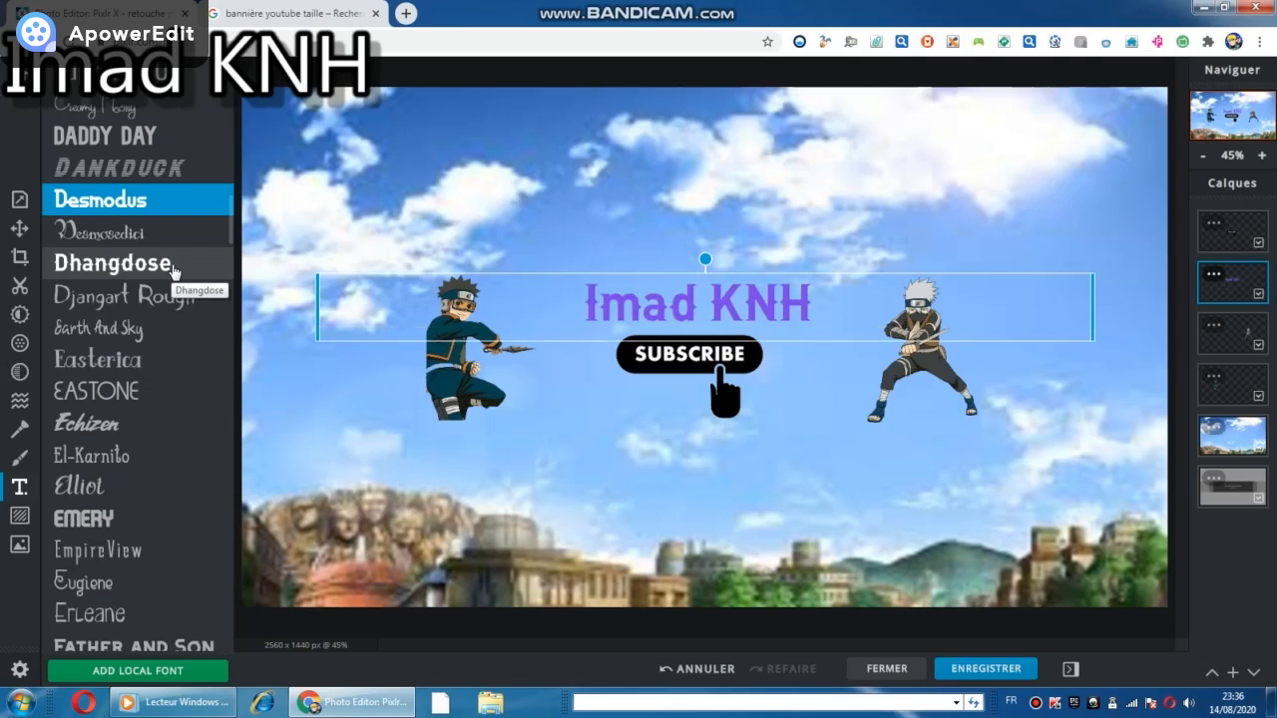
click(171, 264)
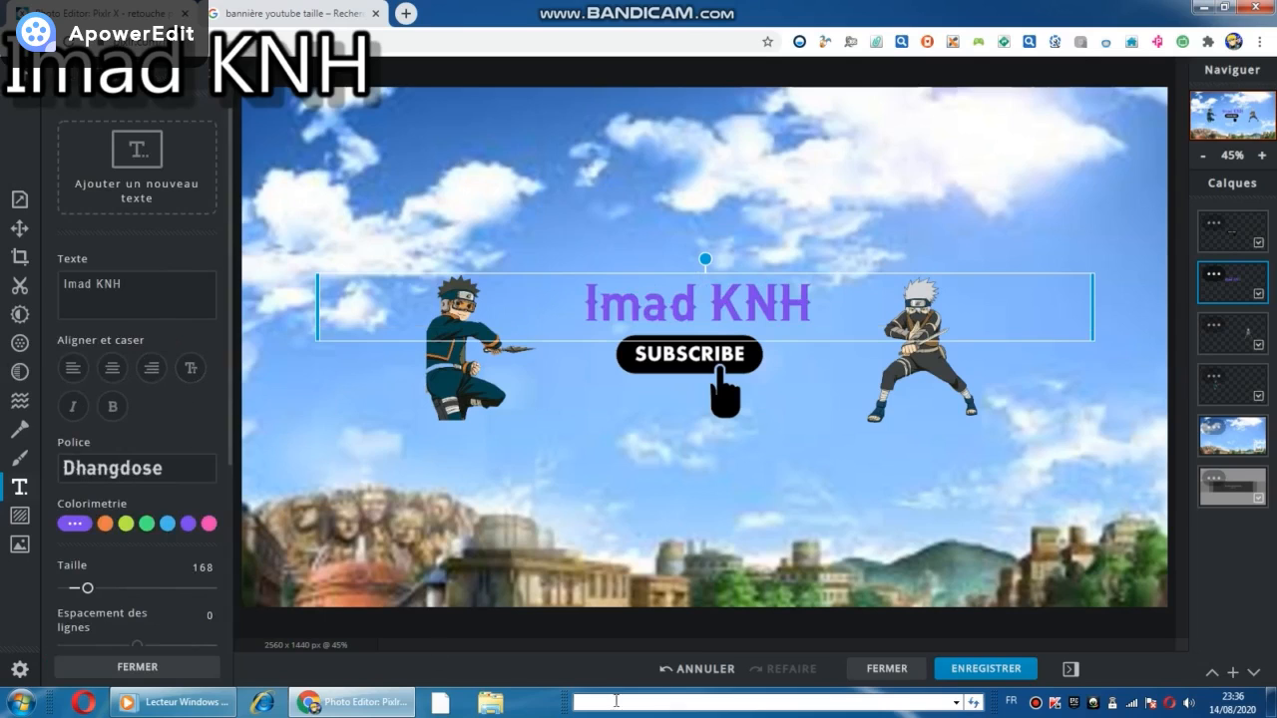
- Delete the template background layer "Arrière-plan" beneath the Konoha image
click(1213, 480)
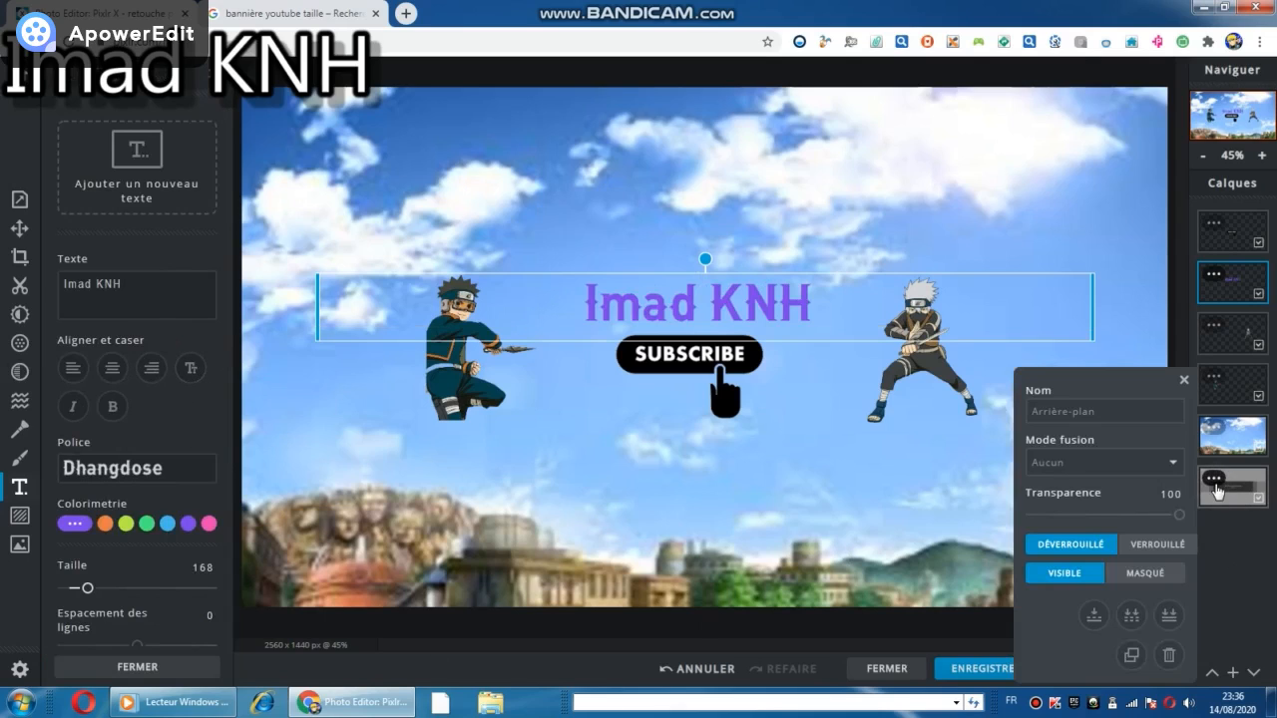
click(1168, 657)
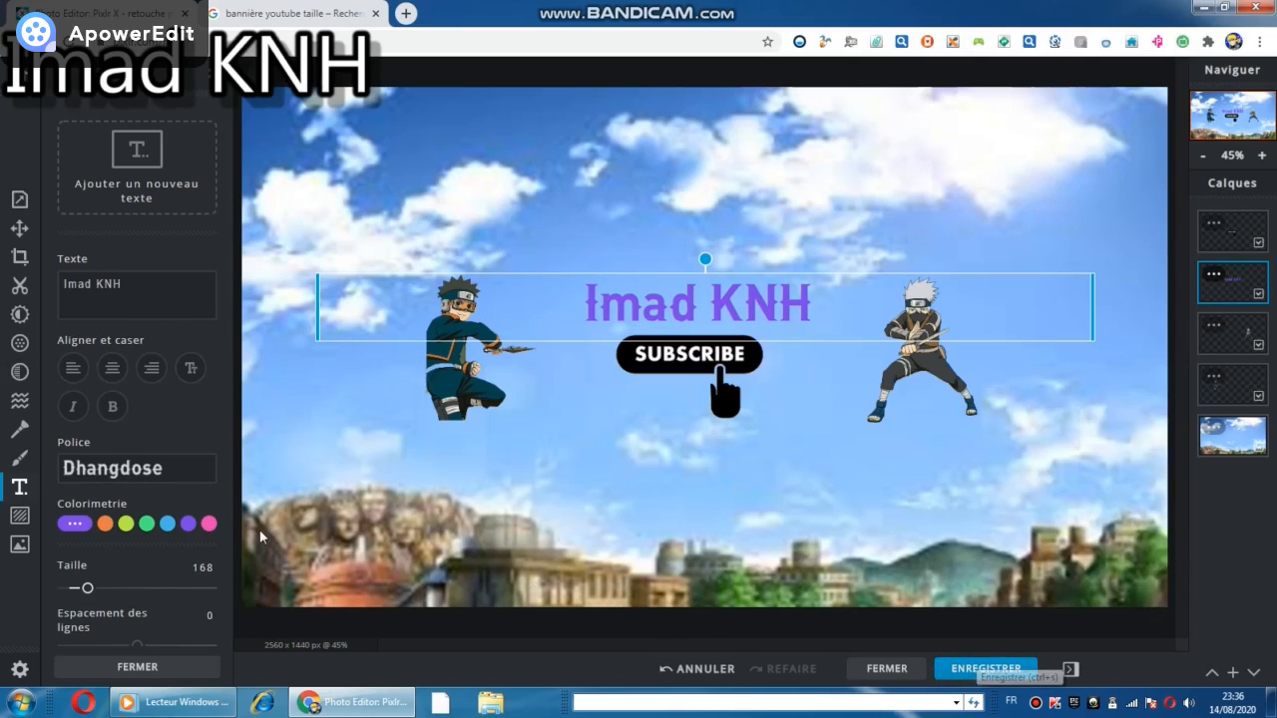
- Try the blue, pink and purple swatches on the channel name text and color it a darker, fully saturated blue
click(168, 523)
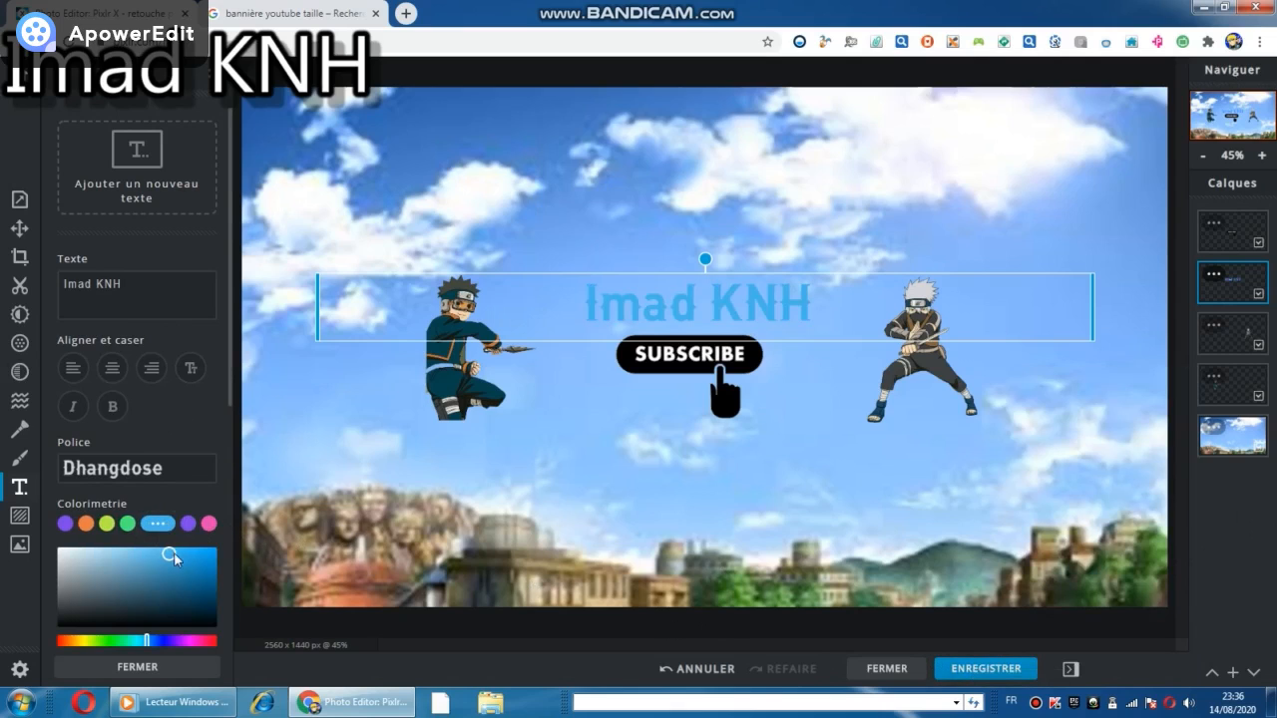
drag(187, 561, 250, 587)
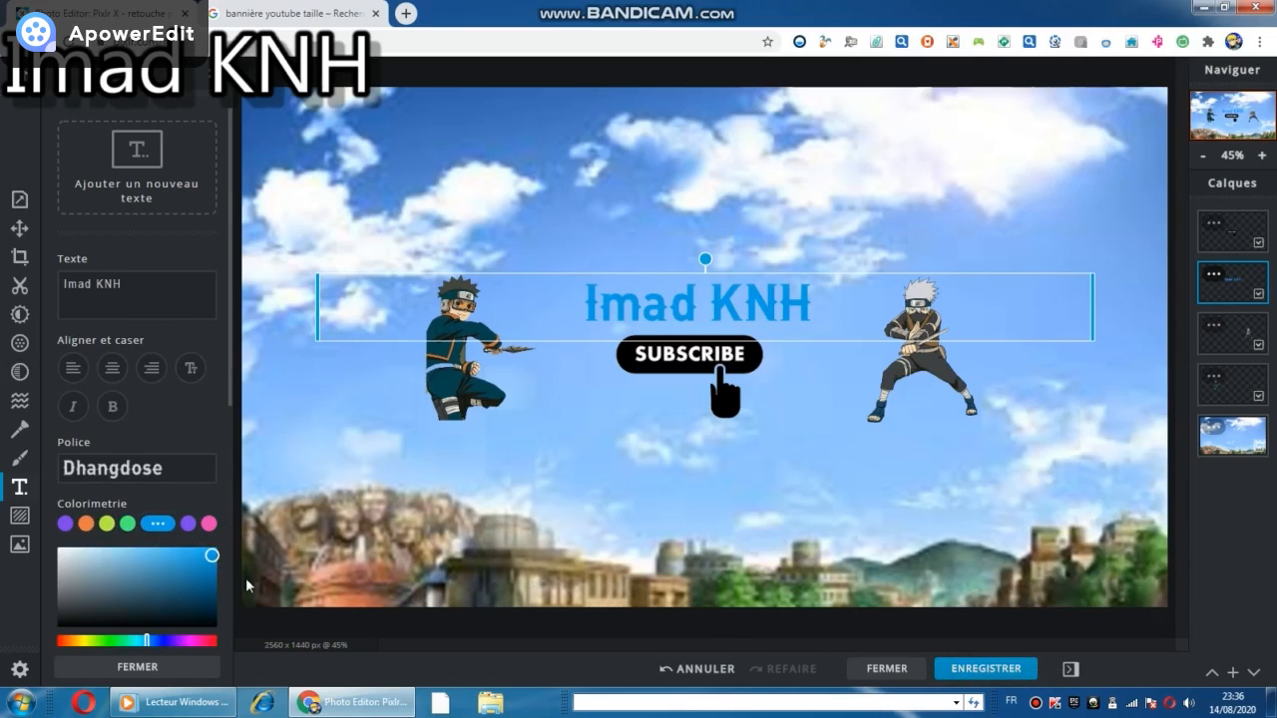
click(205, 524)
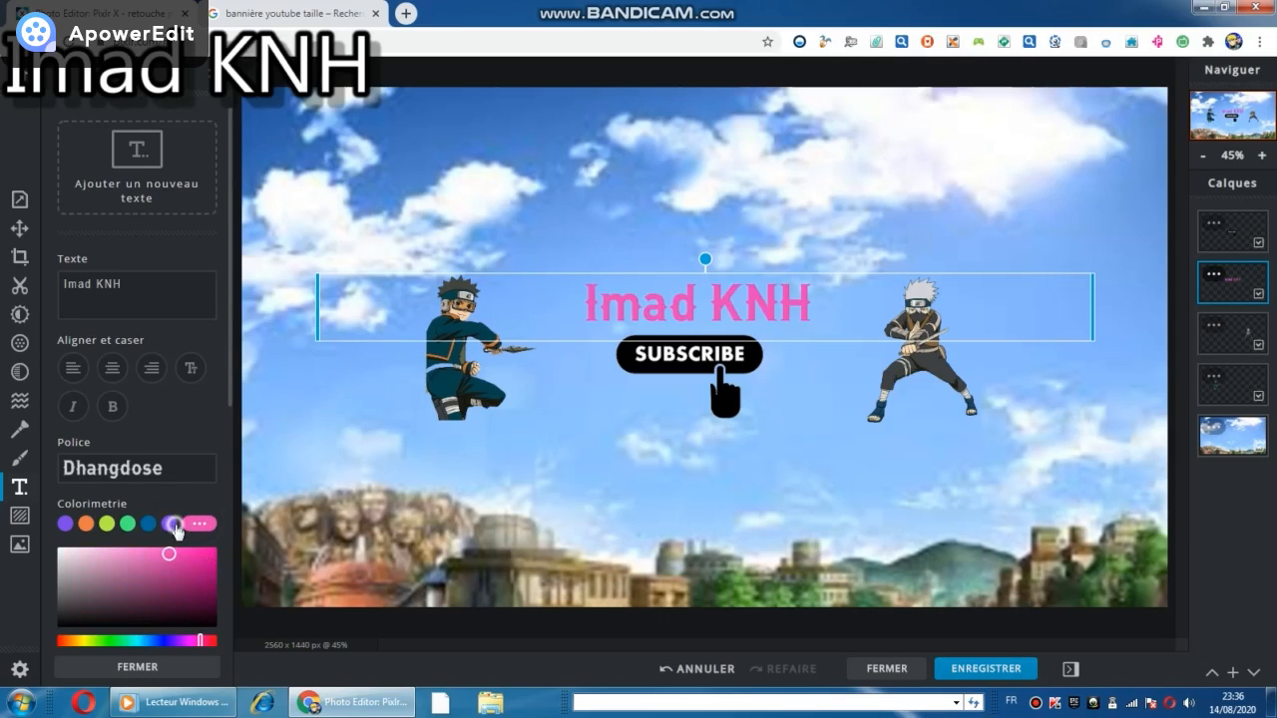
click(172, 525)
click(152, 524)
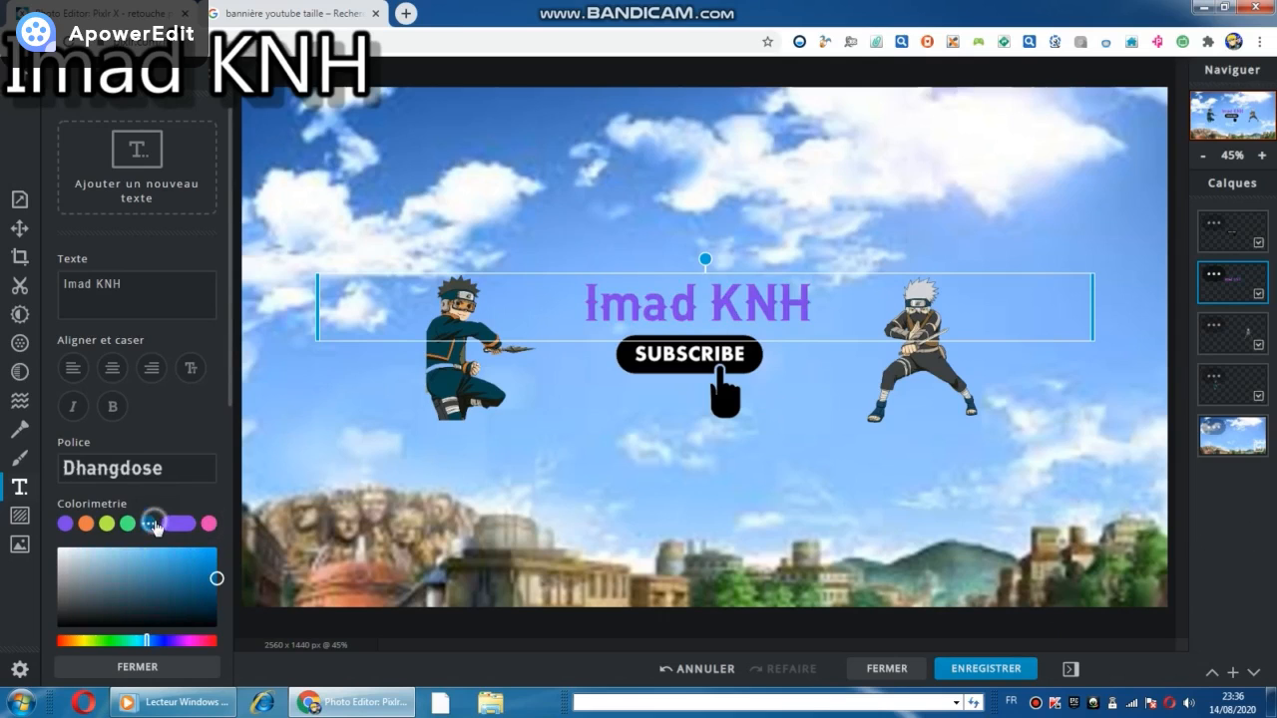
drag(226, 607, 237, 576)
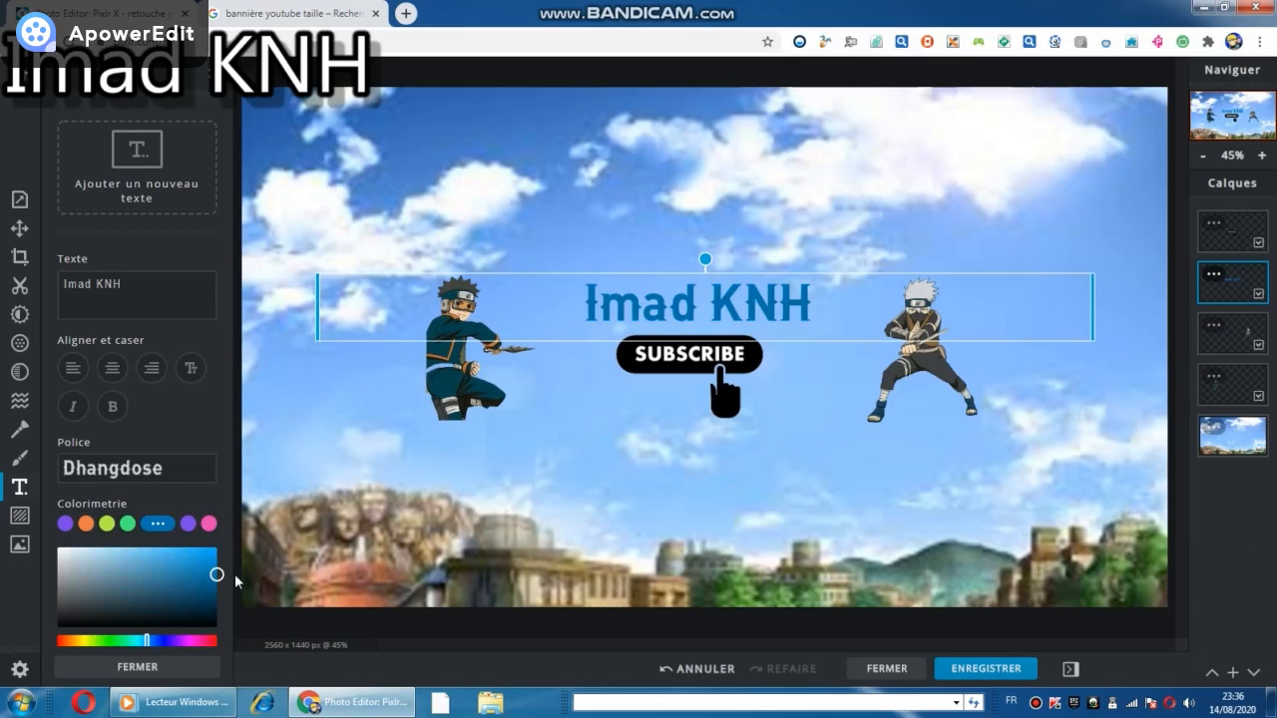
- Download the finished banner as a 2560 × 1440 px PNG and dismiss the download confirmation
click(959, 668)
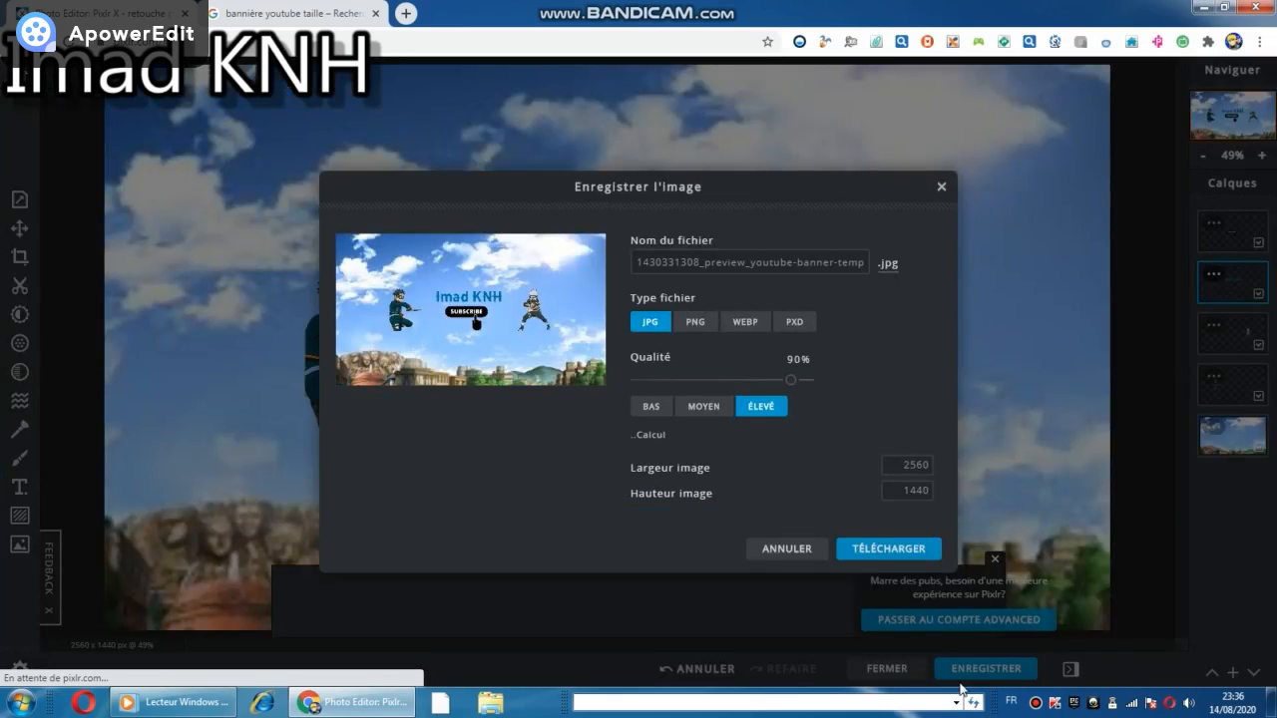
click(702, 325)
click(888, 466)
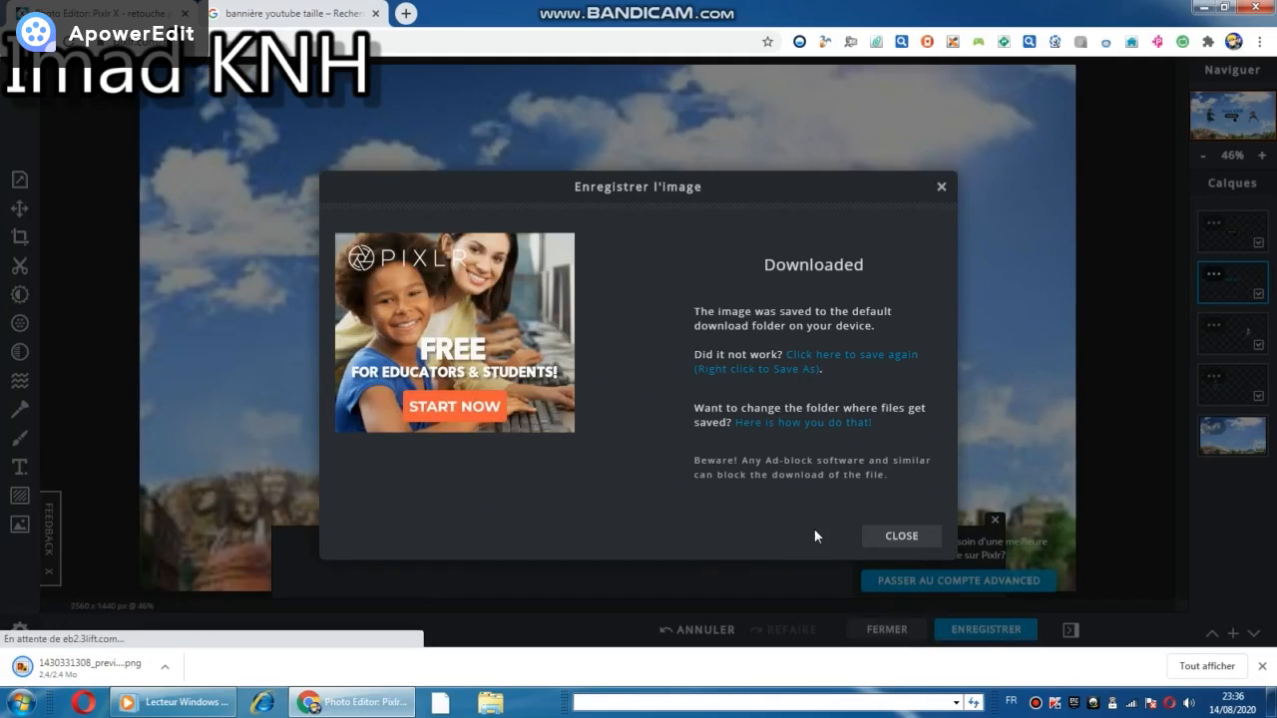
click(891, 539)
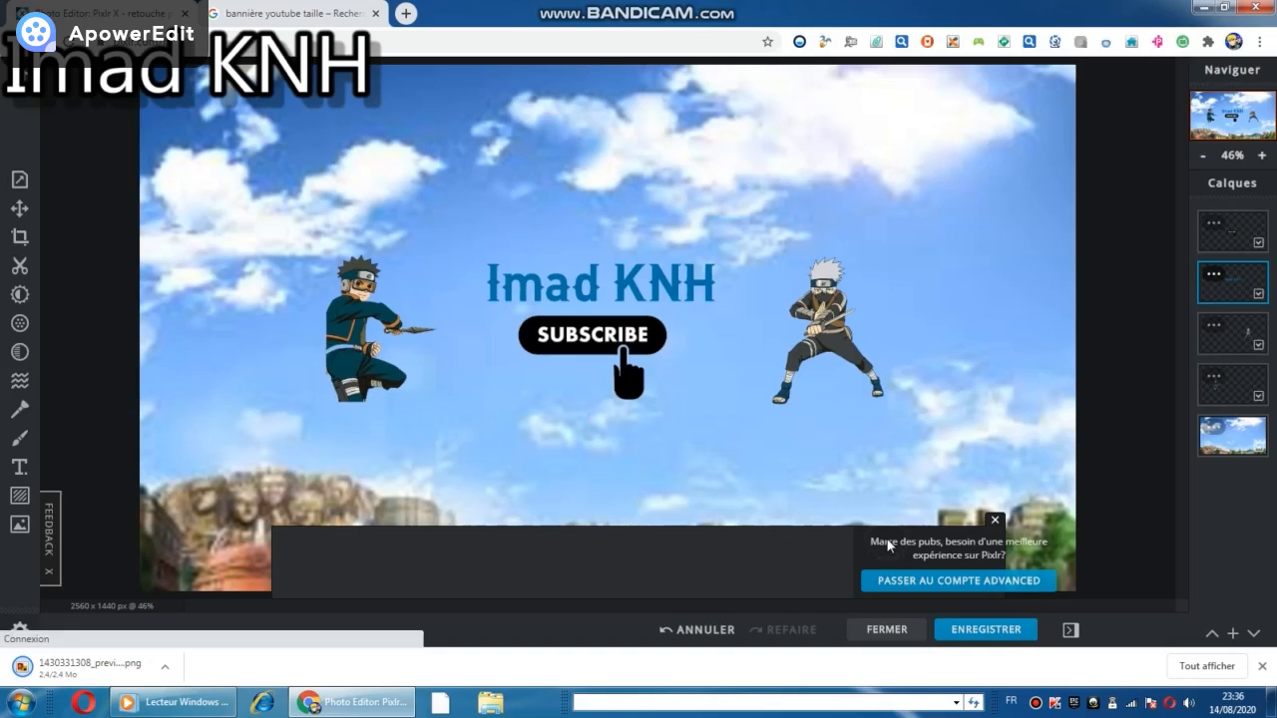
- Open the Images library in Windows Explorer and place the downloaded banner PNG in it
drag(63, 681, 299, 350)
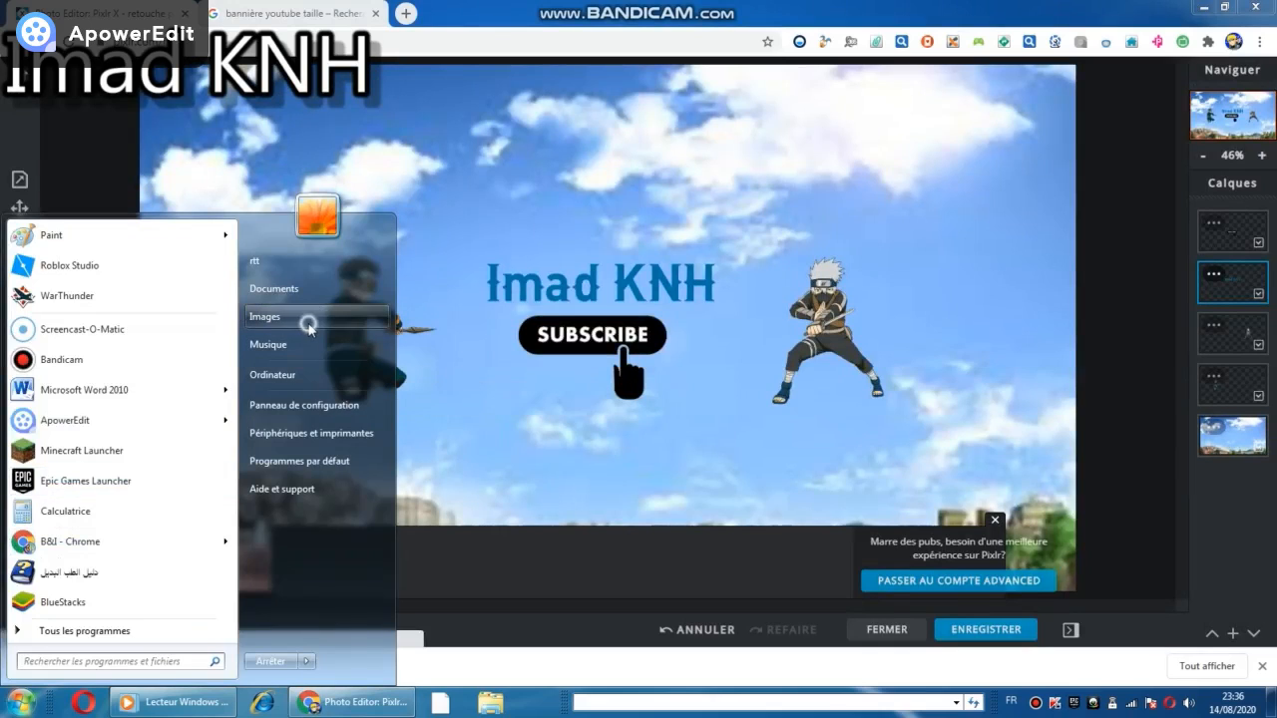
click(308, 323)
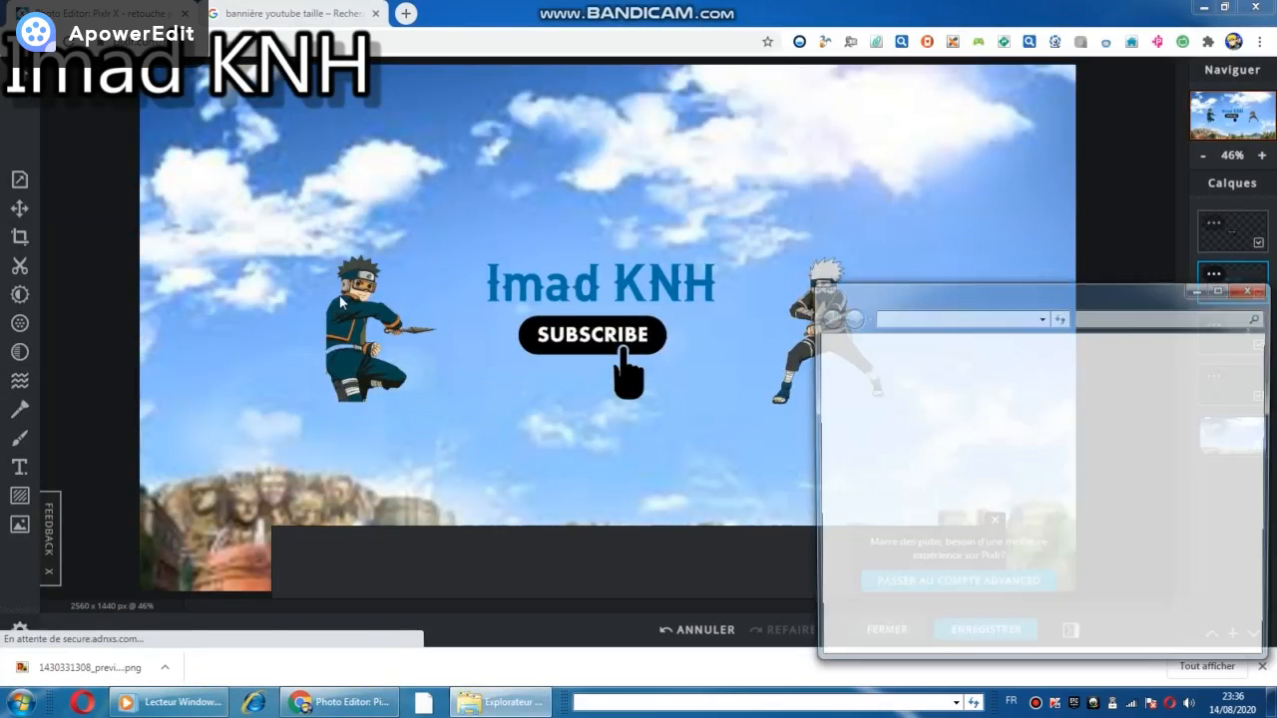
drag(50, 666, 876, 511)
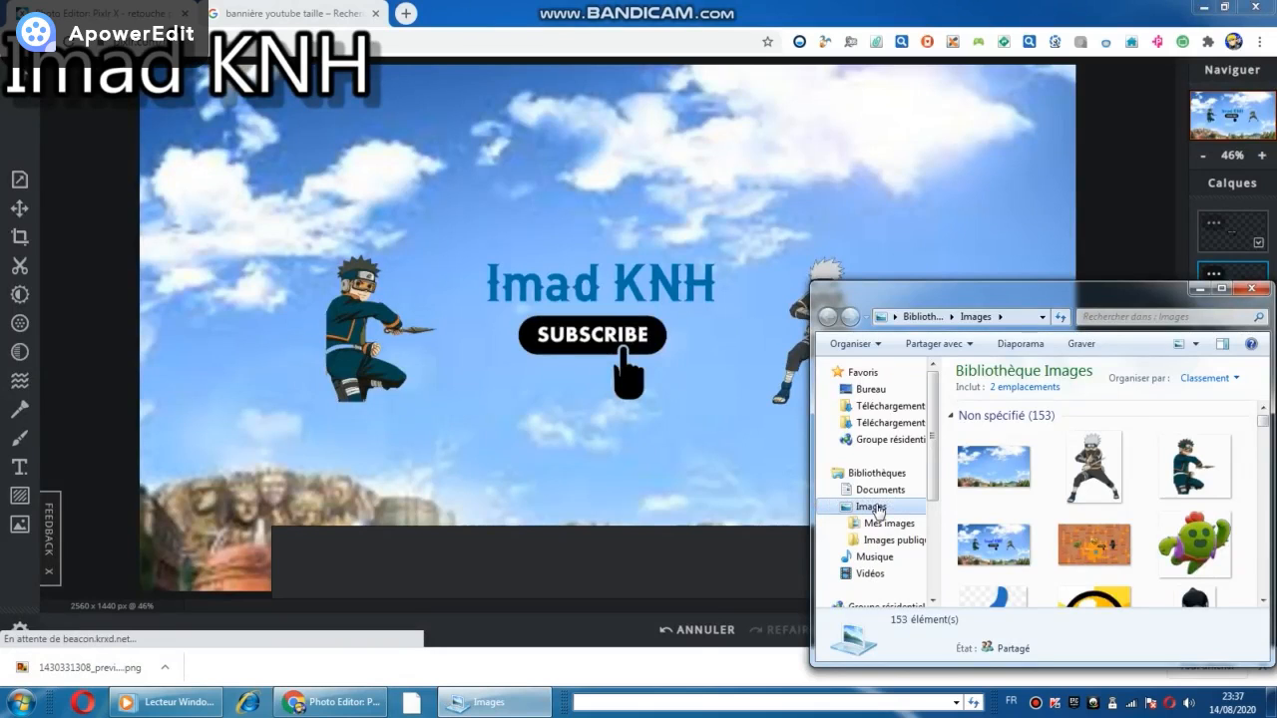